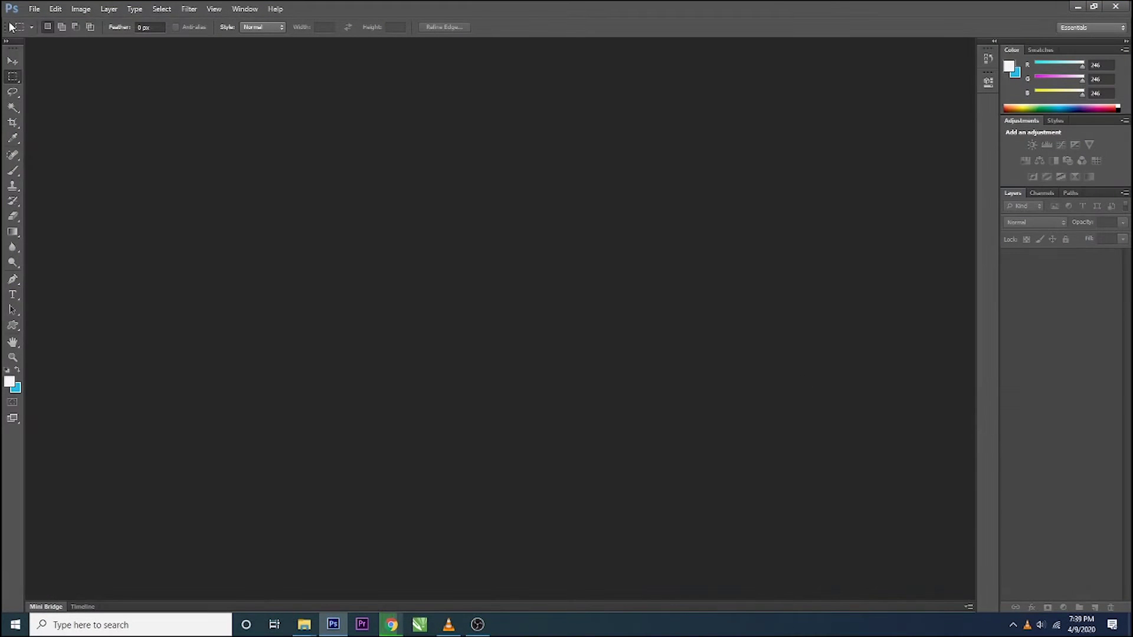
Create a new 10 × 10 inch, 300 ppi white document
{"action": "left_click", "coordinate": [33, 10]}
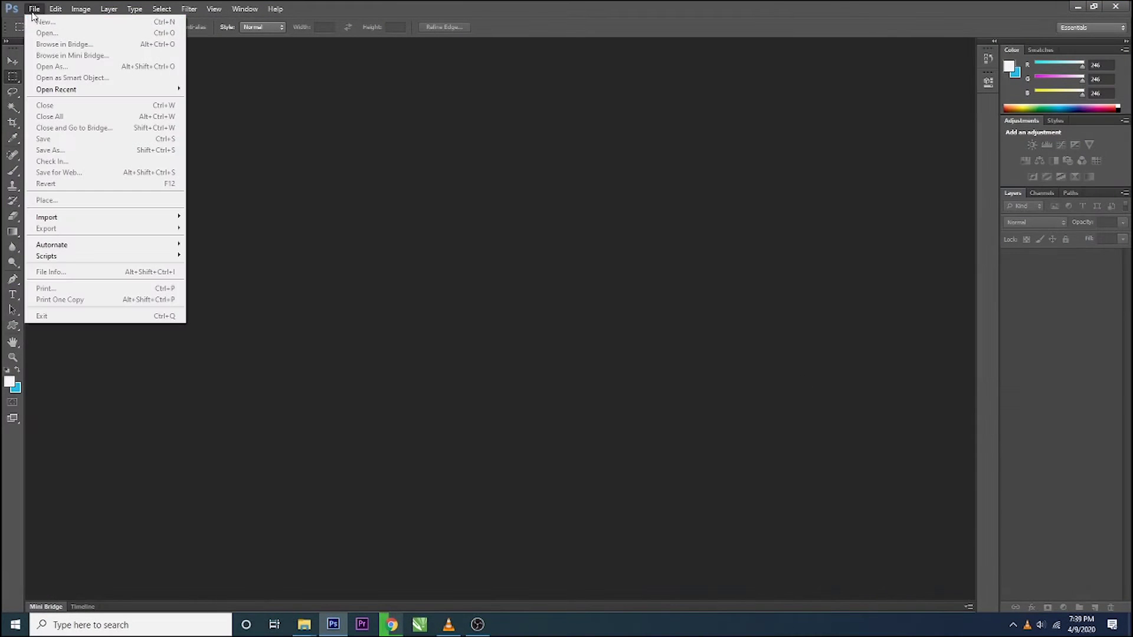
{"action": "left_click", "coordinate": [45, 22]}
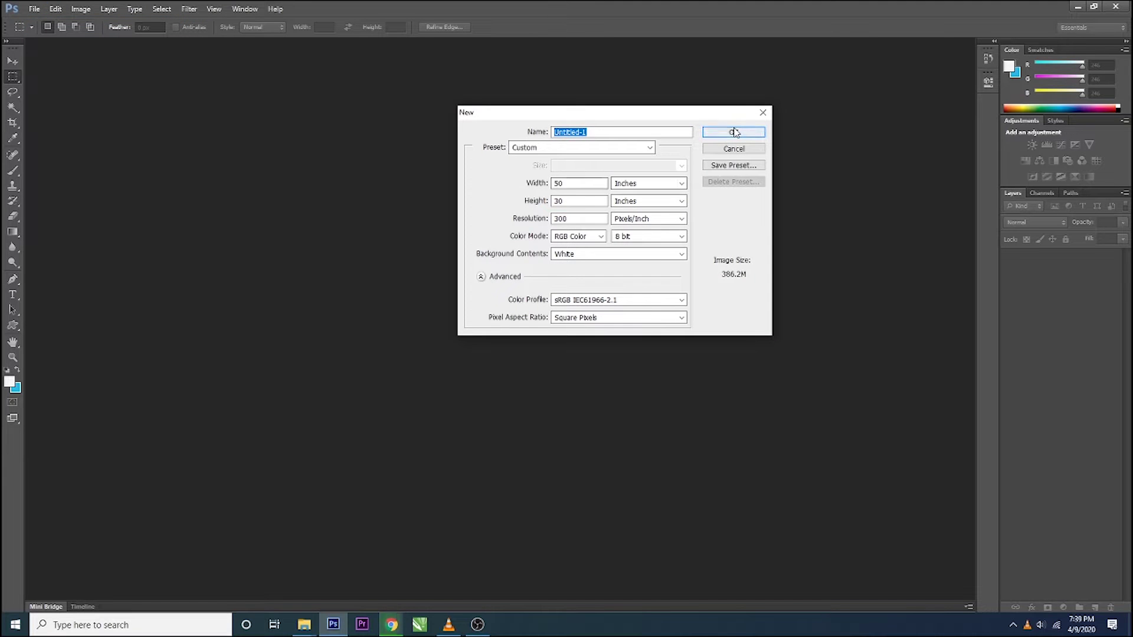
{"action": "type", "text": "0"}
{"action": "key", "text": "Tab"}
{"action": "type", "text": "10"}
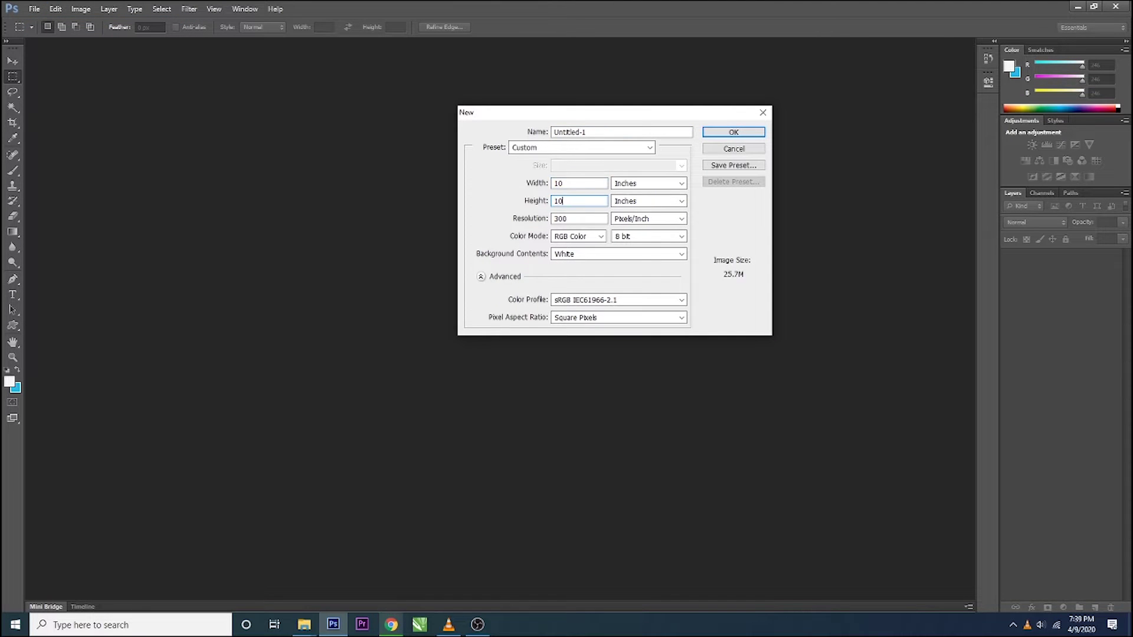
{"action": "type", "text": "150"}
{"action": "key", "text": "Return"}
Add an empty Layer 1 above the background
{"action": "key", "text": "ctrl+shift+n"}
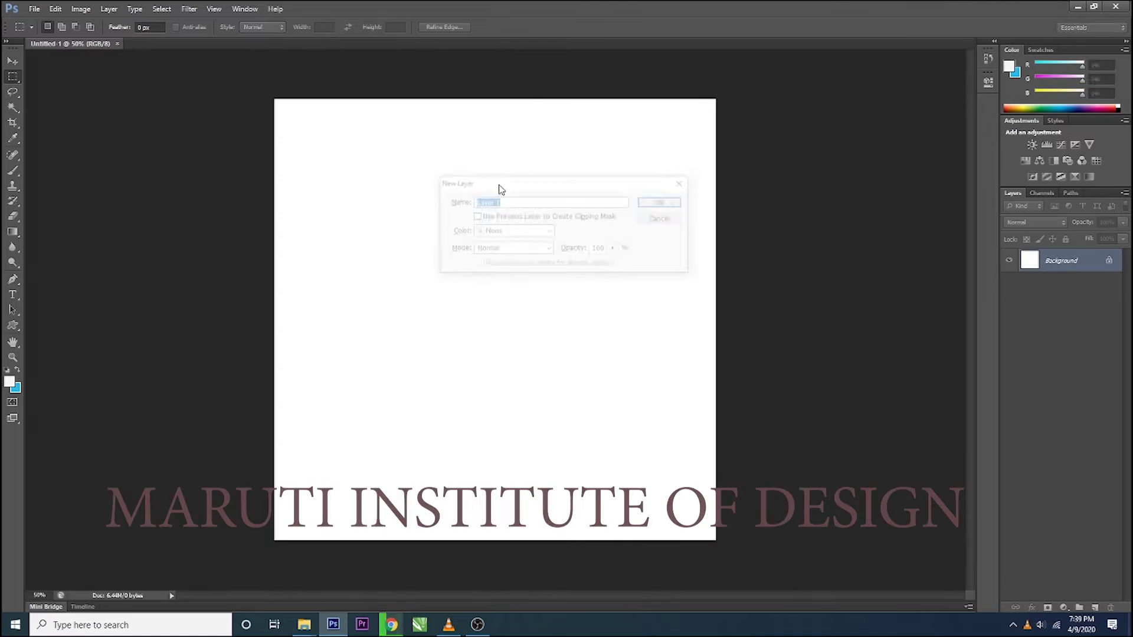
{"action": "key", "text": "Return"}
{"action": "key", "text": "p"}
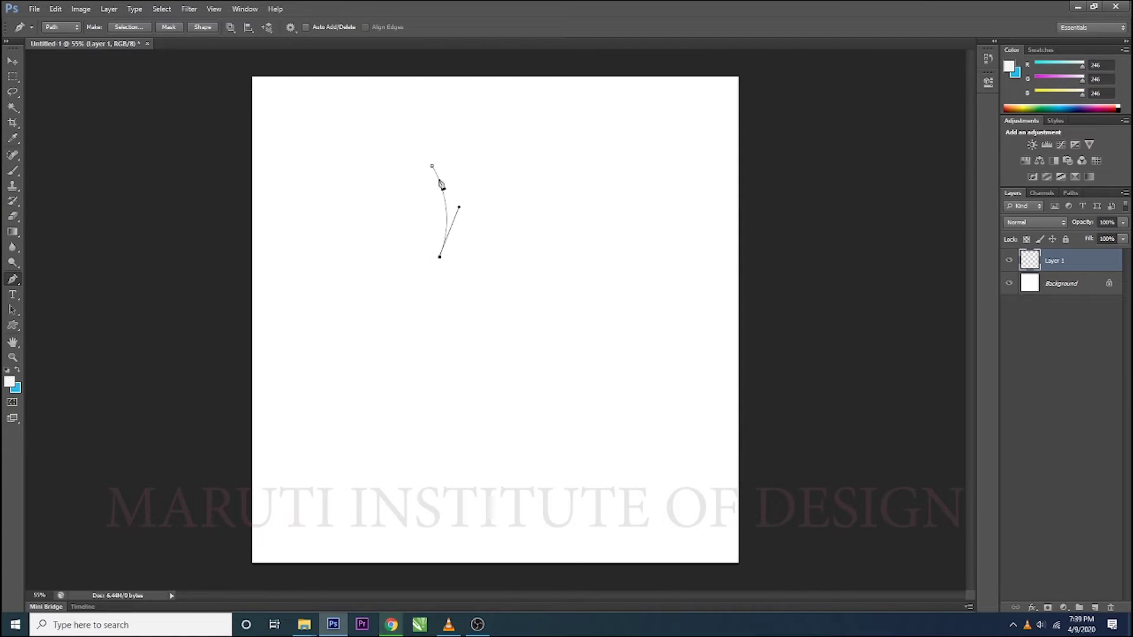
Rotate copies of the petal path around its base tip to make eight petals
{"action": "key", "text": "a"}
{"action": "left_click_drag", "start_coordinate": [372, 145], "coordinate": [538, 293]}
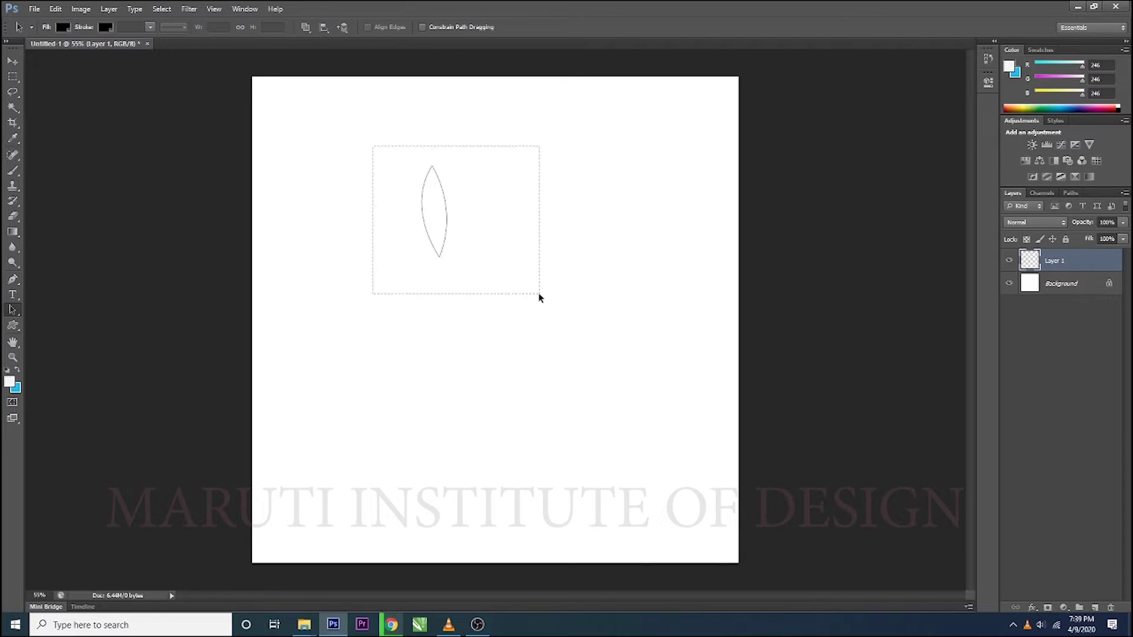
{"action": "key", "text": "ctrl+t"}
{"action": "left_click_drag", "start_coordinate": [446, 257], "coordinate": [508, 182]}
{"action": "scroll", "coordinate": [444, 258], "scroll_direction": "up", "scroll_amount": 5}
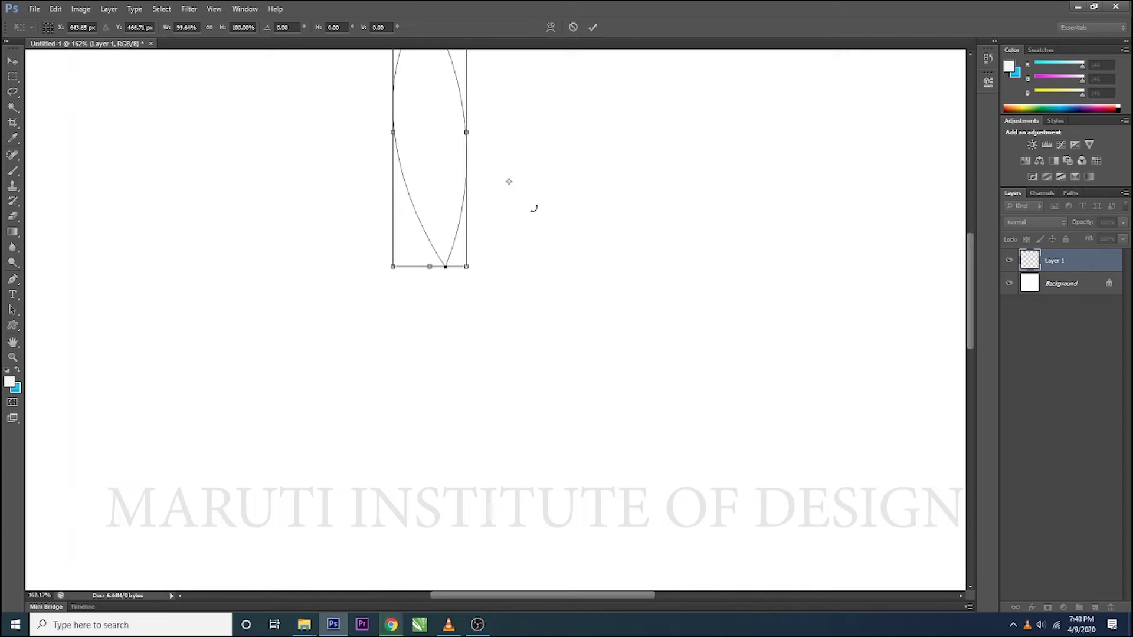
{"action": "left_click_drag", "start_coordinate": [452, 263], "coordinate": [447, 266]}
{"action": "scroll", "coordinate": [579, 253], "scroll_direction": "down", "scroll_amount": 3}
{"action": "scroll", "coordinate": [607, 189], "scroll_direction": "down", "scroll_amount": 2}
{"action": "left_click_drag", "start_coordinate": [608, 190], "coordinate": [667, 250]}
{"action": "key", "text": "Return"}
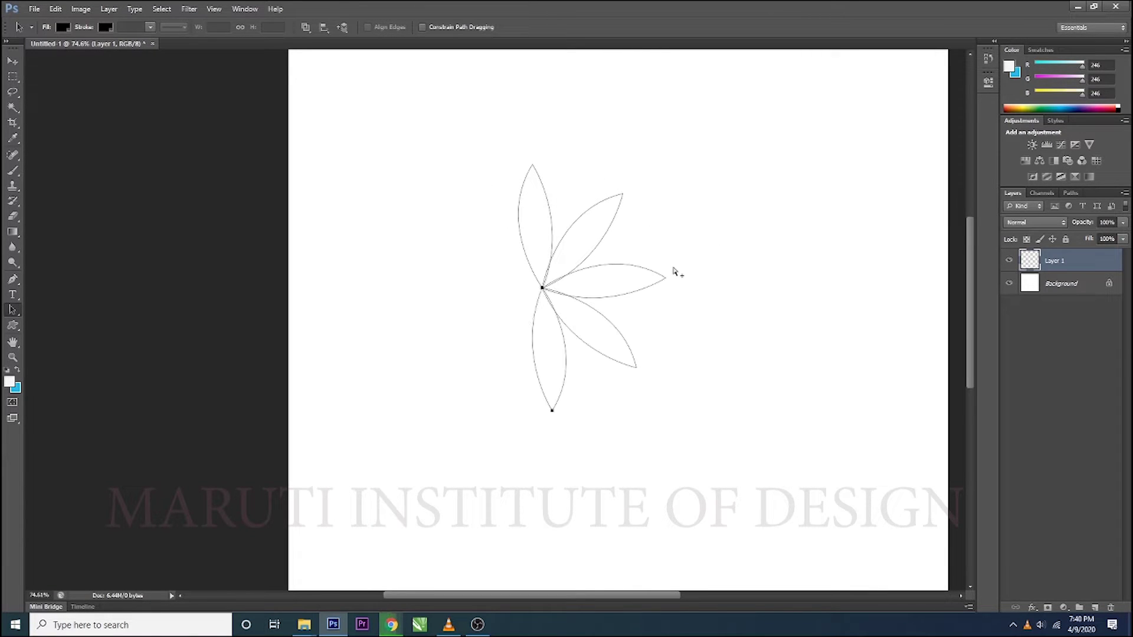
{"action": "scroll", "coordinate": [675, 271], "scroll_direction": "down", "scroll_amount": 3}
{"action": "key", "text": "ctrl+shift+alt+t"}
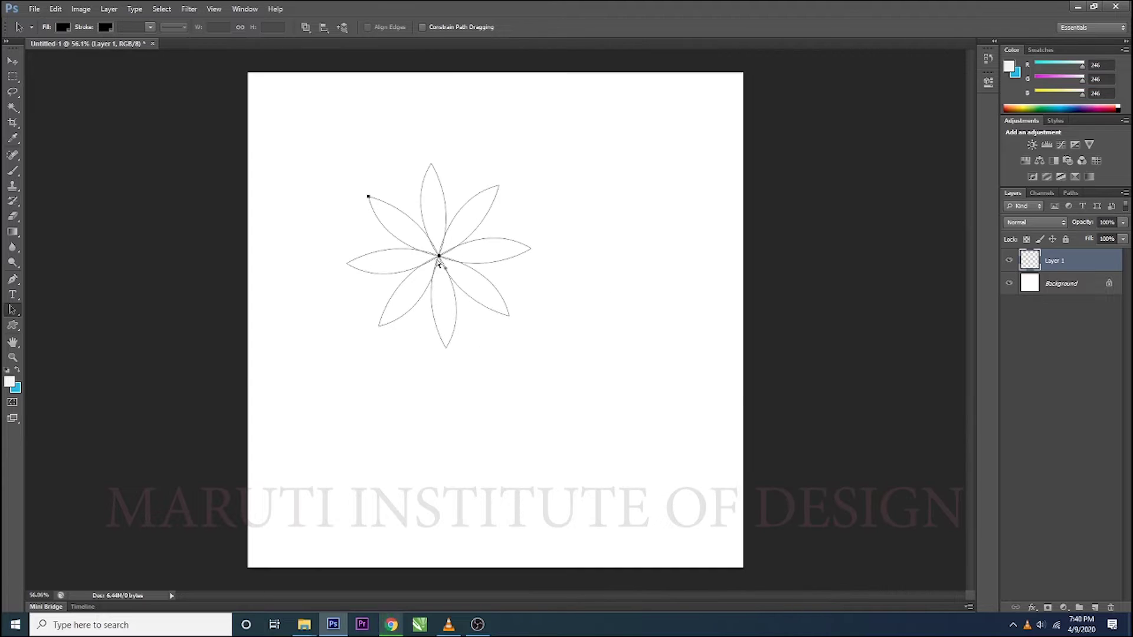
Fill the flower with a brown radial gradient and move it to the upper left
{"action": "key", "text": "ctrl+Return"}
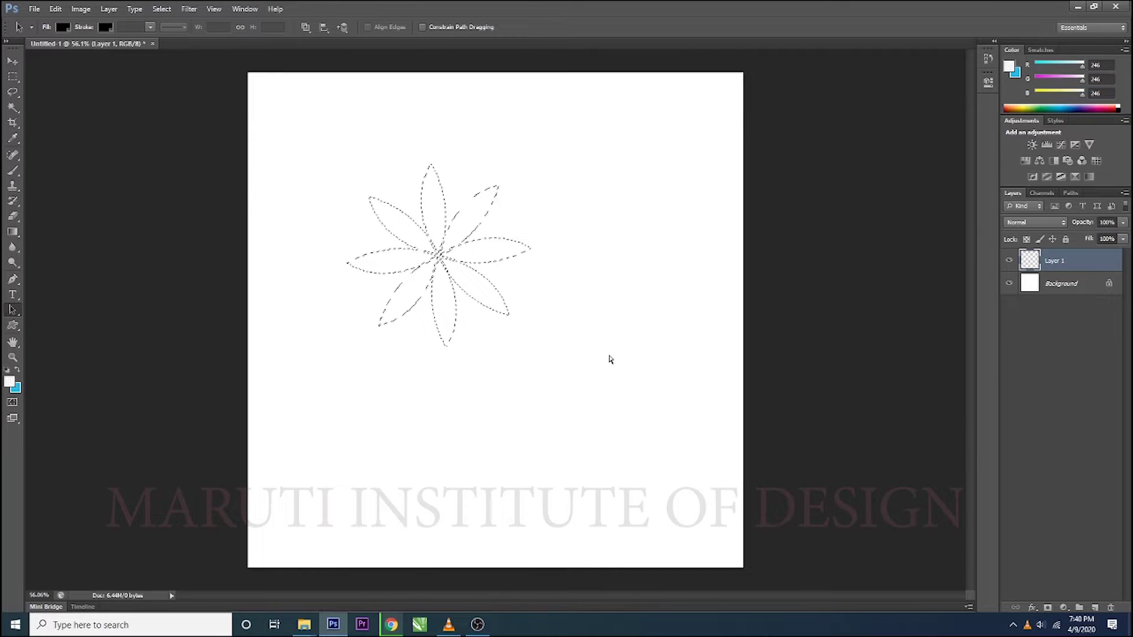
{"action": "key", "text": "g"}
{"action": "left_click_drag", "start_coordinate": [438, 255], "coordinate": [506, 314]}
{"action": "key", "text": "ctrl+d"}
{"action": "left_click_drag", "start_coordinate": [519, 174], "coordinate": [414, 71]}
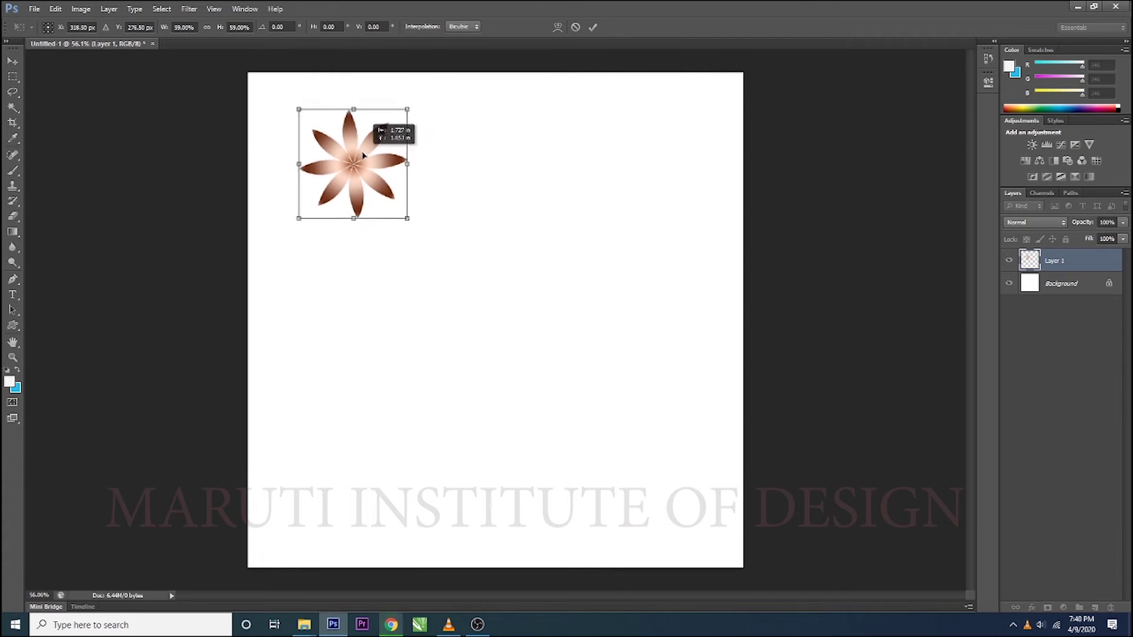
{"action": "key", "text": "p"}
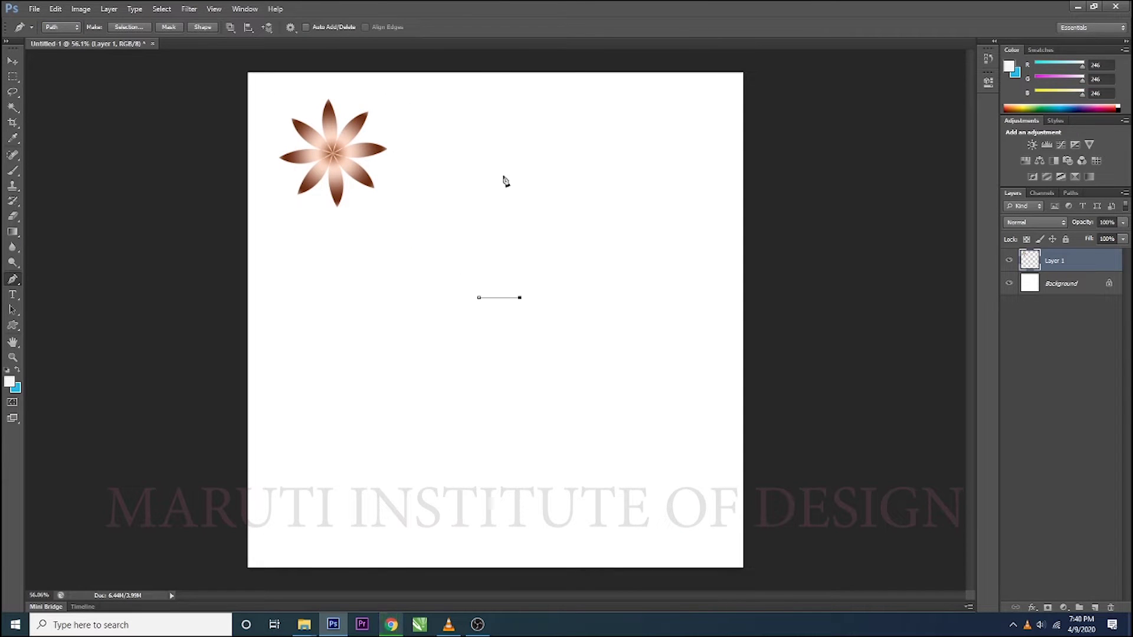
Rotate copies of the thin triangle into a starburst and load it as a selection
{"action": "key", "text": "a"}
{"action": "left_click_drag", "start_coordinate": [454, 151], "coordinate": [597, 339]}
{"action": "left_click", "coordinate": [596, 339]}
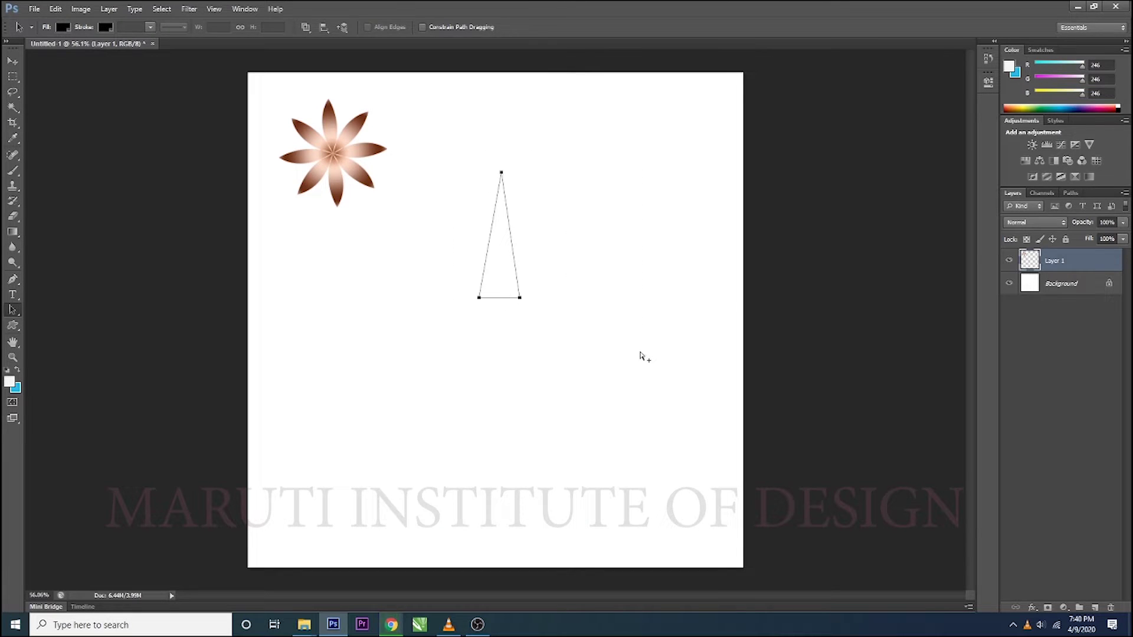
{"action": "key", "text": "ctrl+t"}
{"action": "left_click_drag", "start_coordinate": [564, 249], "coordinate": [625, 257]}
{"action": "key", "text": "Return"}
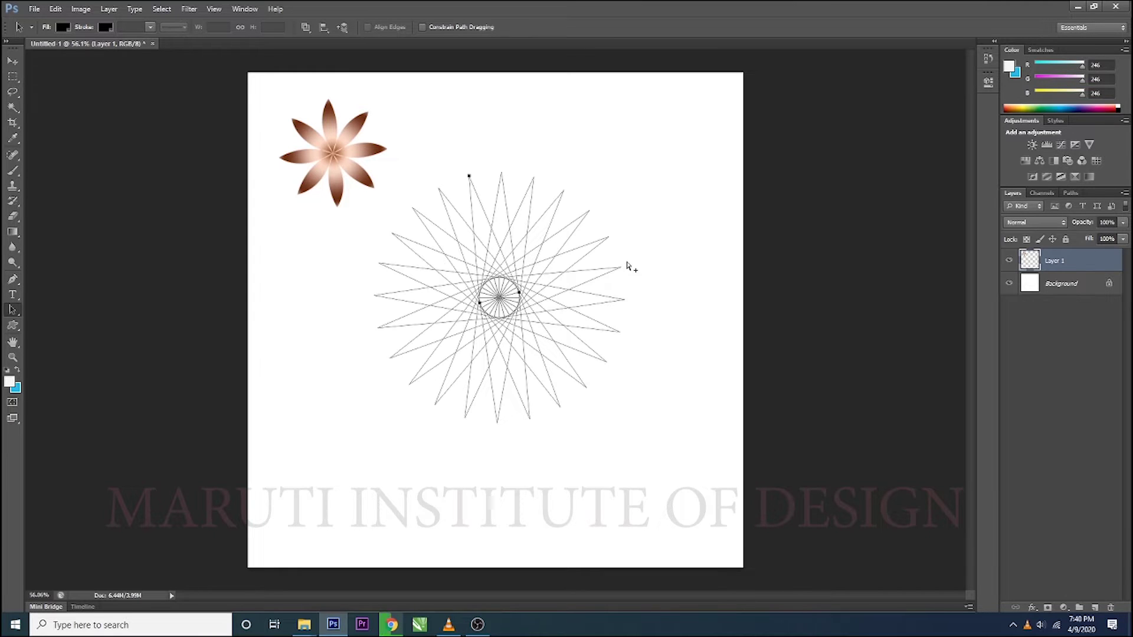
{"action": "left_click_drag", "start_coordinate": [357, 428], "coordinate": [358, 434]}
{"action": "key", "text": "ctrl+BackSpace"}
{"action": "key", "text": "ctrl+z"}
{"action": "key", "text": "ctrl+Return"}
Test-paint cyan into the starburst with a large brush, then undo it
{"action": "key", "text": "b"}
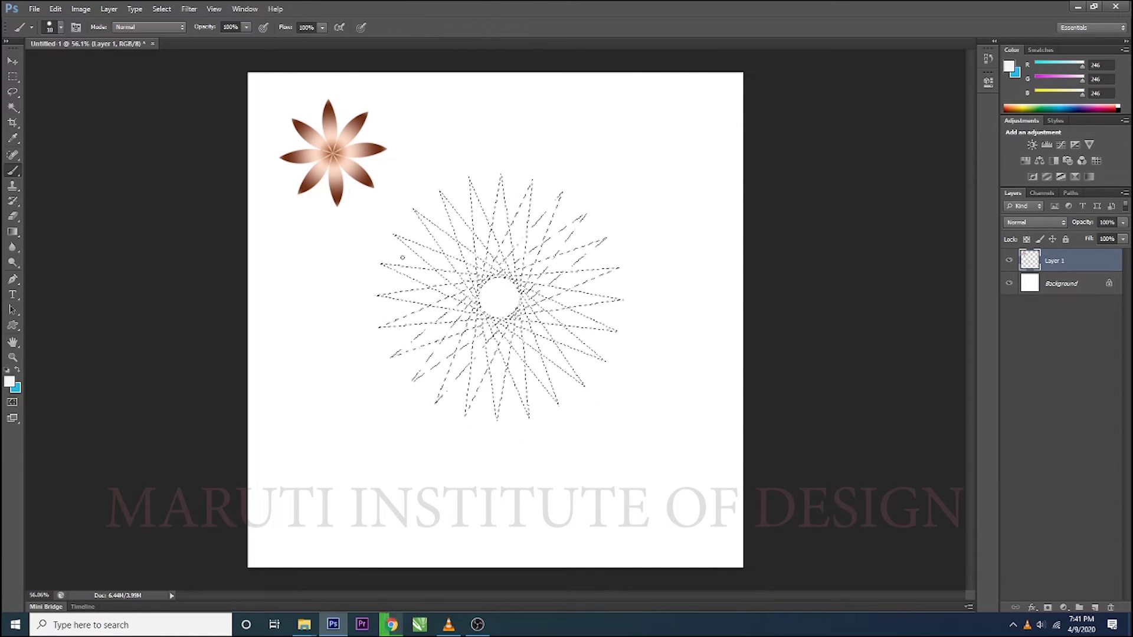
{"action": "key", "text": "bracketright"}
{"action": "key", "text": "bracketright"}
{"action": "key", "text": "bracketright"}
{"action": "left_click_drag", "start_coordinate": [417, 323], "coordinate": [409, 405]}
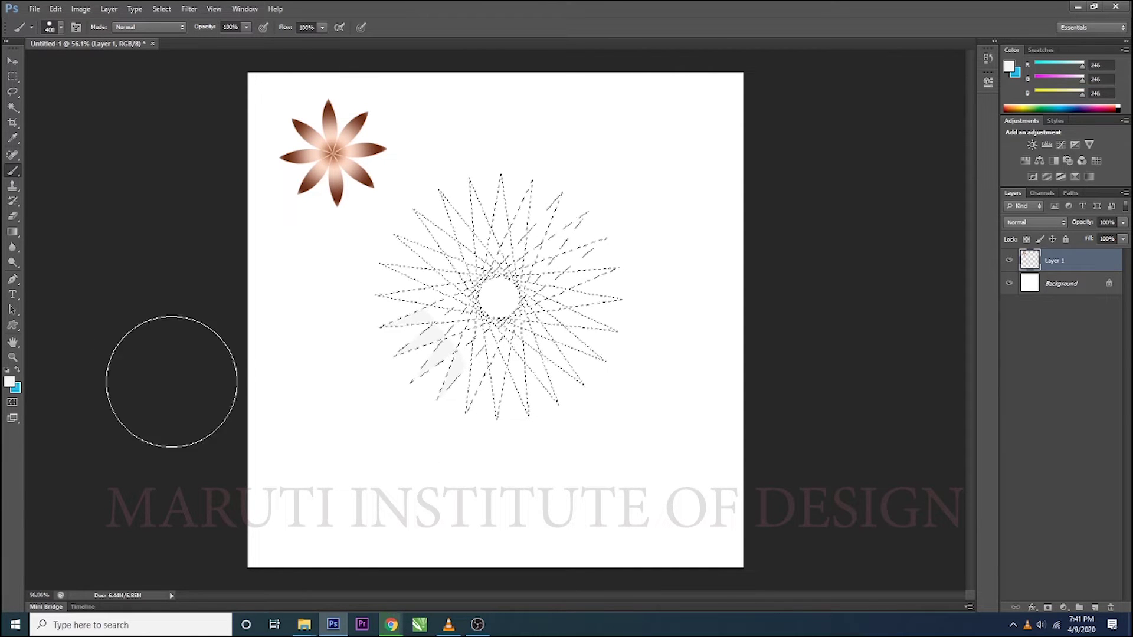
{"action": "key", "text": "x"}
{"action": "left_click_drag", "start_coordinate": [407, 360], "coordinate": [496, 433]}
{"action": "key", "text": "ctrl+z"}
{"action": "left_click_drag", "start_coordinate": [1097, 245], "coordinate": [1091, 245]}
{"action": "left_click_drag", "start_coordinate": [1089, 223], "coordinate": [1083, 222]}
{"action": "mouse_move", "coordinate": [407, 354]}
{"action": "left_mouse_down"}
{"action": "mouse_move", "coordinate": [604, 172]}
{"action": "mouse_move", "coordinate": [661, 332]}
{"action": "left_mouse_up"}
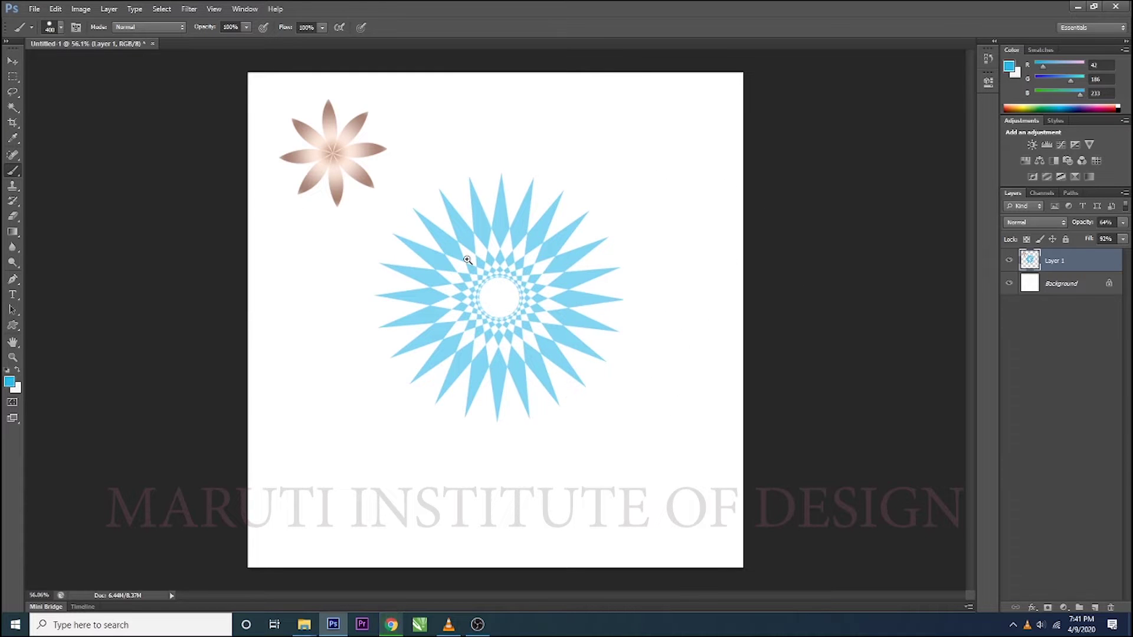
{"action": "left_click_drag", "start_coordinate": [467, 260], "coordinate": [498, 273]}
{"action": "scroll", "coordinate": [554, 344], "scroll_direction": "down", "scroll_amount": 2}
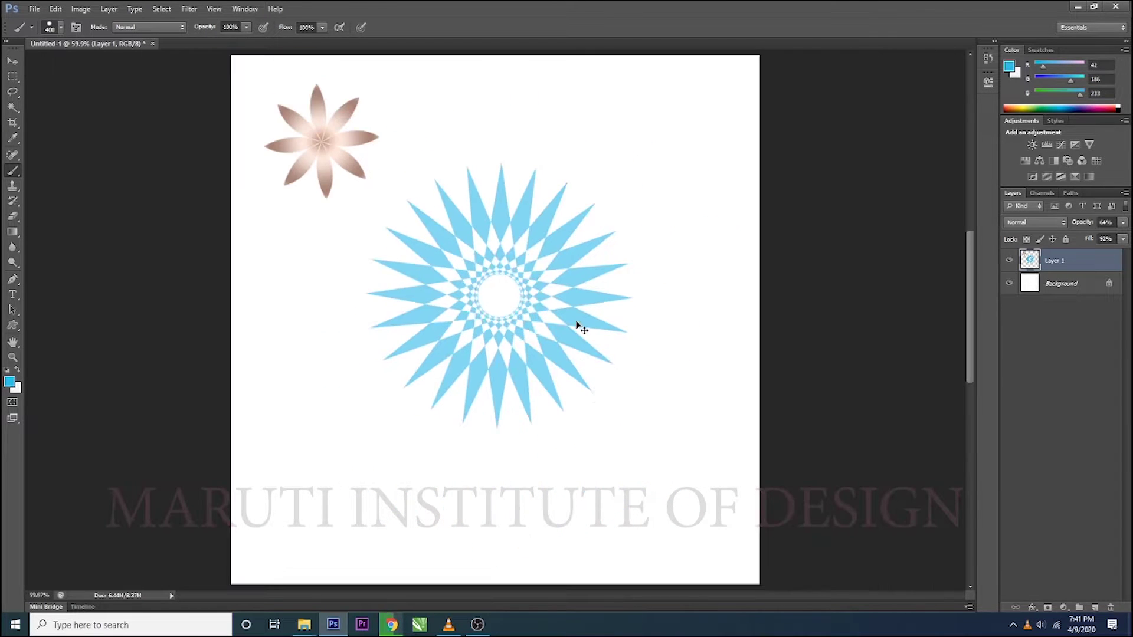
{"action": "key", "text": "ctrl+x"}
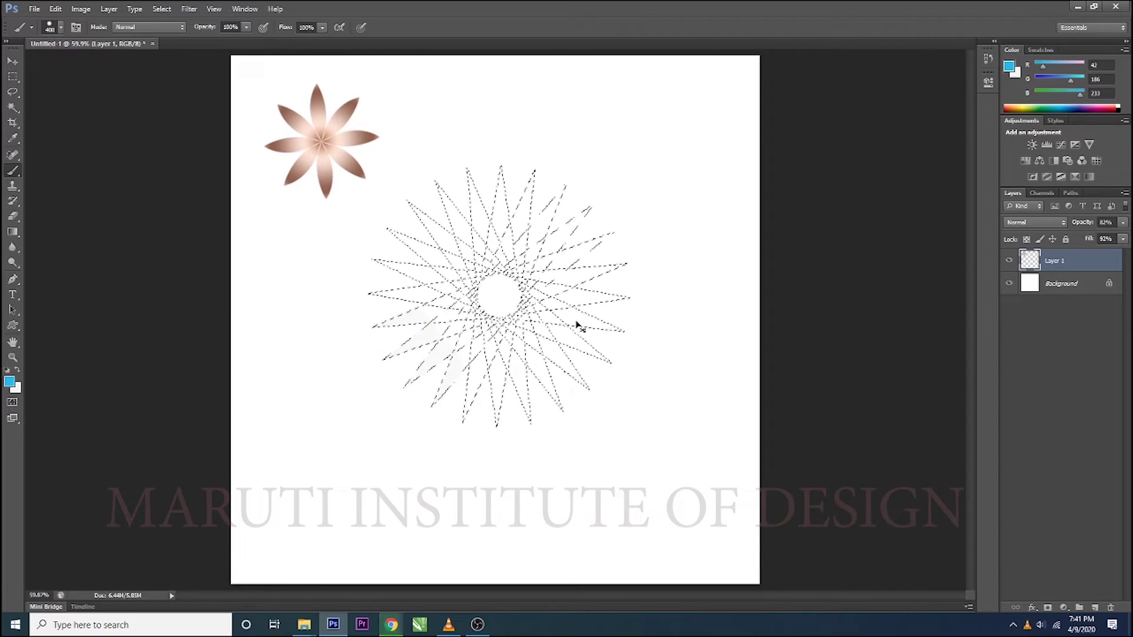
{"action": "left_click_drag", "start_coordinate": [1123, 223], "coordinate": [1127, 227]}
Fill the starburst blue on a new layer, then shrink and move it to the top
{"action": "key", "text": "ctrl+shift+n"}
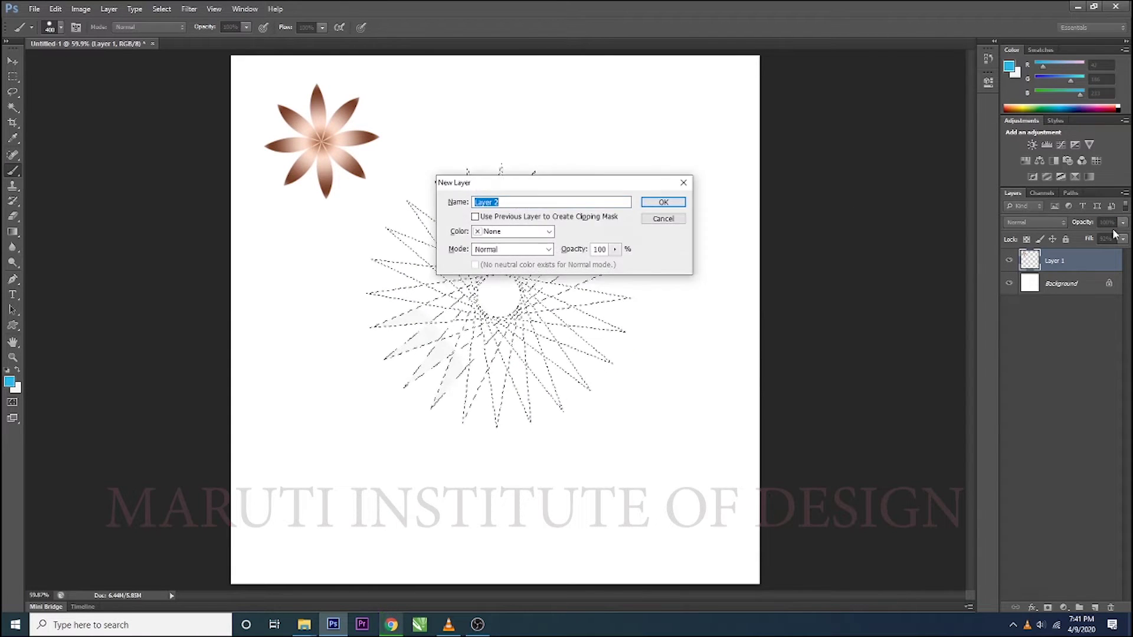
{"action": "key", "text": "Return"}
{"action": "key", "text": "alt+BackSpace"}
{"action": "key", "text": "ctrl+d"}
{"action": "key", "text": "ctrl+t"}
{"action": "mouse_move", "coordinate": [614, 179]}
{"action": "left_mouse_down"}
{"action": "mouse_move", "coordinate": [607, 230]}
{"action": "mouse_move", "coordinate": [519, 122]}
{"action": "mouse_move", "coordinate": [542, 92]}
{"action": "left_mouse_up"}
{"action": "key", "text": "Return"}
Draw a curved petal path and shift it upward
{"action": "key", "text": "p"}
{"action": "left_click", "coordinate": [467, 365]}
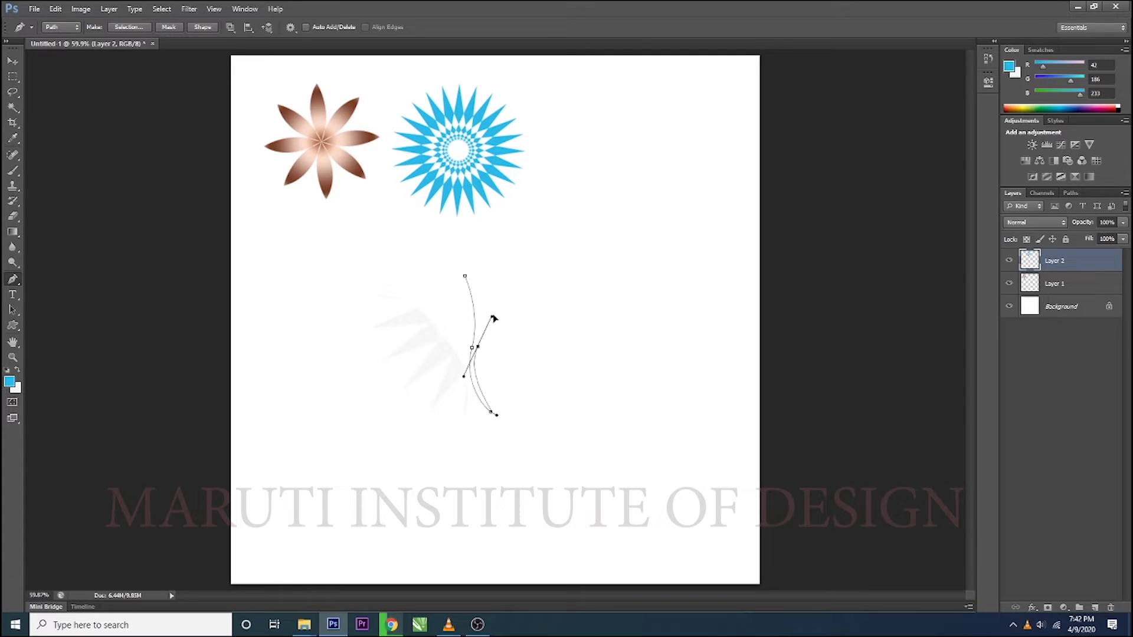
{"action": "mouse_move", "coordinate": [471, 372]}
{"action": "left_mouse_down"}
{"action": "mouse_move", "coordinate": [488, 310]}
{"action": "mouse_move", "coordinate": [531, 298]}
{"action": "left_mouse_up"}
{"action": "key", "text": "Return"}
Try rotated petal copies on a new layer, then undo back to the single curved petal
{"action": "key", "text": "ctrl+shift+n"}
{"action": "key", "text": "Return"}
{"action": "key", "text": "ctrl+alt+t"}
{"action": "key", "text": "Return"}
{"action": "key", "text": "ctrl+alt+shift+t"}
{"action": "key", "text": "ctrl+alt+shift+t"}
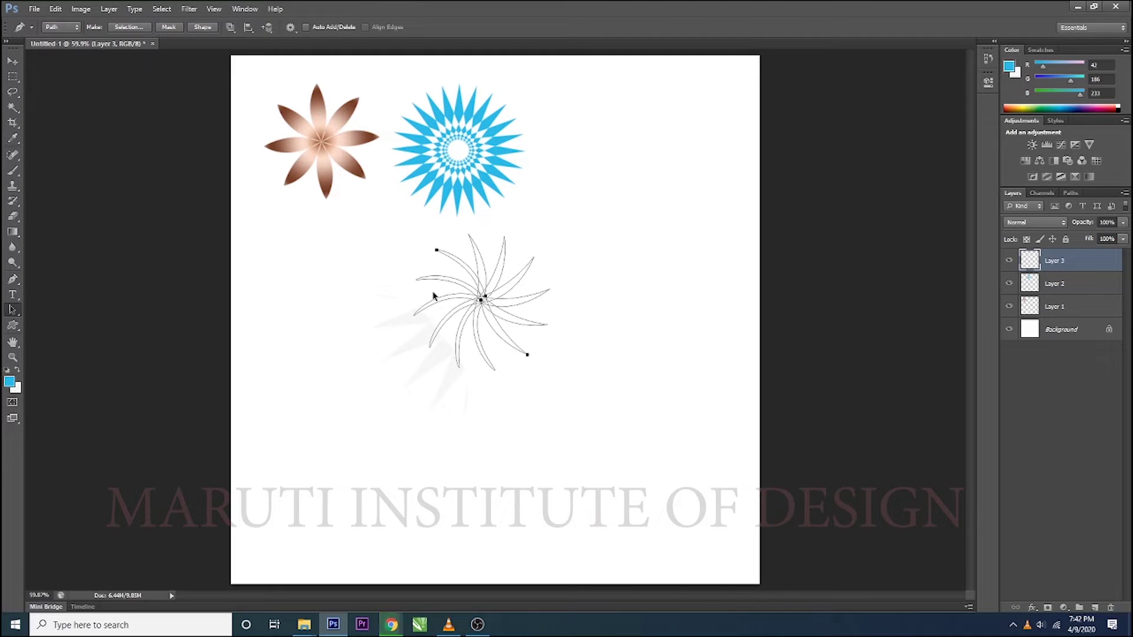
{"action": "key", "text": "a"}
{"action": "key", "text": "ctrl+Return"}
{"action": "scroll", "coordinate": [494, 295], "scroll_direction": "up", "scroll_amount": 5}
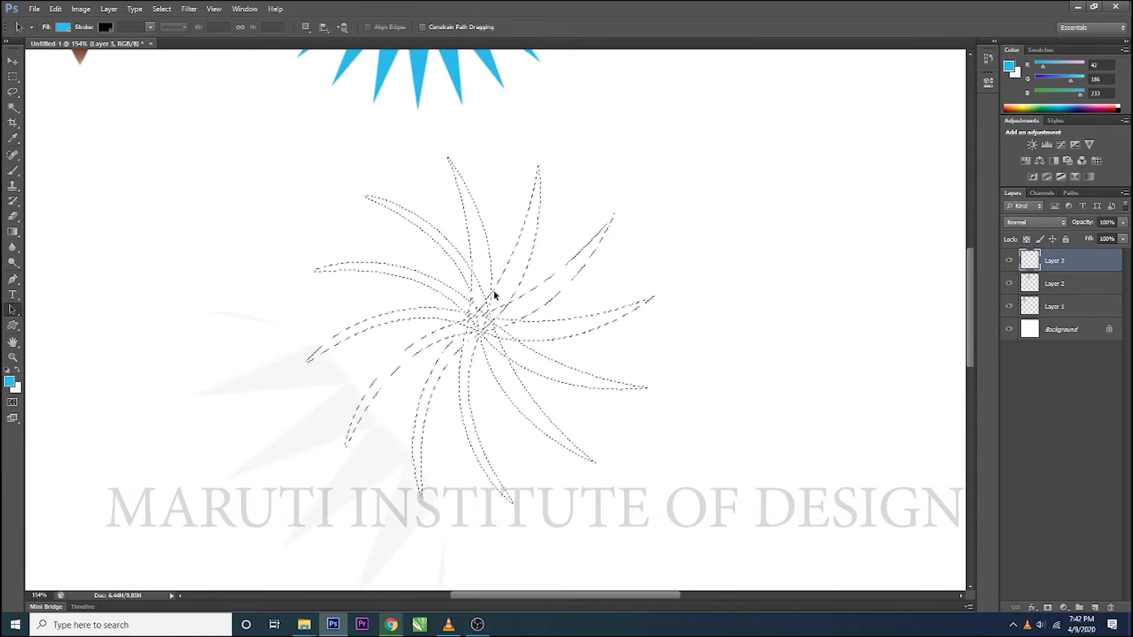
{"action": "key", "text": "ctrl+alt+z"}
{"action": "key", "text": "ctrl+alt+z"}
{"action": "key", "text": "ctrl+alt+z"}
{"action": "key", "text": "ctrl+alt+z"}
{"action": "key", "text": "ctrl+alt+z"}
{"action": "key", "text": "ctrl+alt+z"}
{"action": "scroll", "coordinate": [494, 295], "scroll_direction": "down", "scroll_amount": 3}
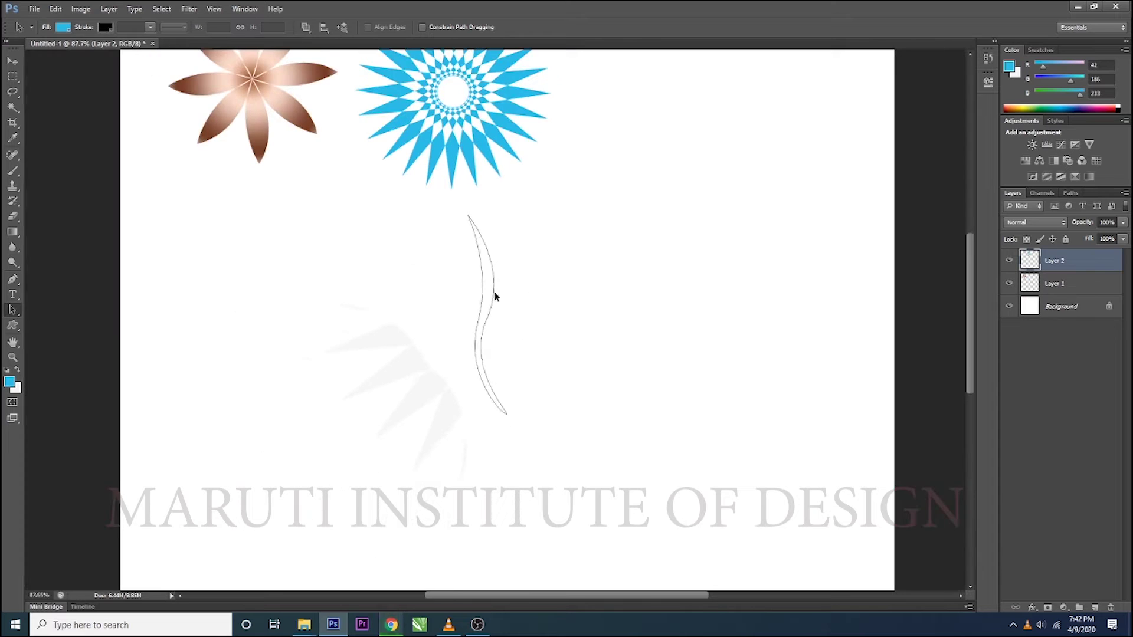
Repeat 15° rotated copies of a spike path around its bottom-left pivot and load as selection
{"action": "key", "text": "p"}
{"action": "left_click", "coordinate": [487, 269]}
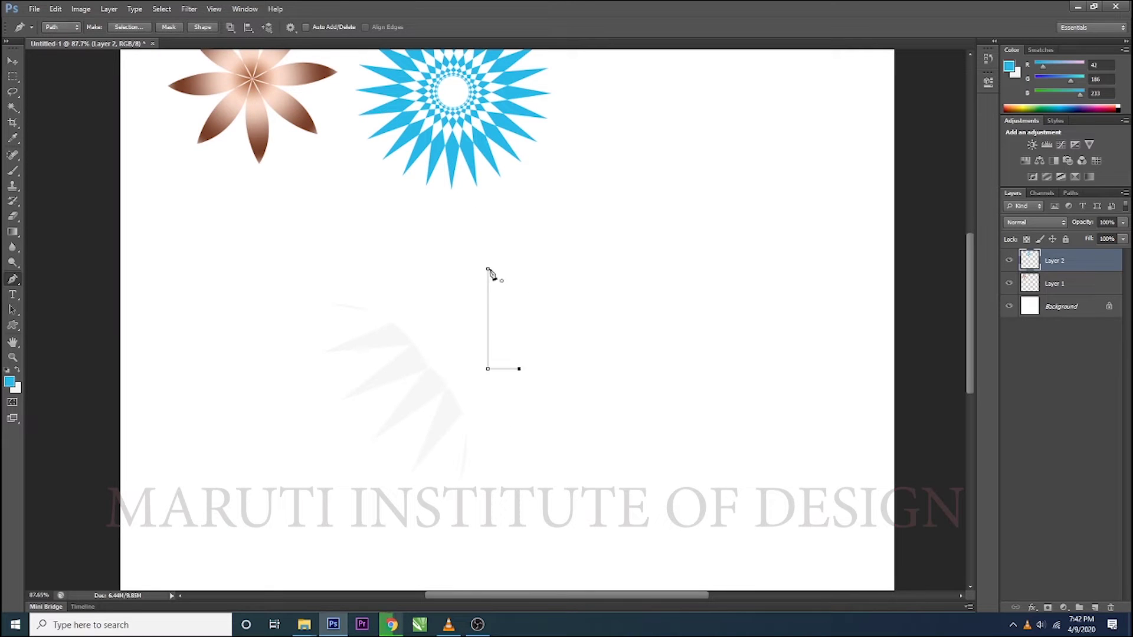
{"action": "key", "text": "a"}
{"action": "key", "text": "ctrl+alt+t"}
{"action": "left_click_drag", "start_coordinate": [504, 319], "coordinate": [488, 368]}
{"action": "left_click_drag", "start_coordinate": [575, 332], "coordinate": [585, 357]}
{"action": "key", "text": "Return"}
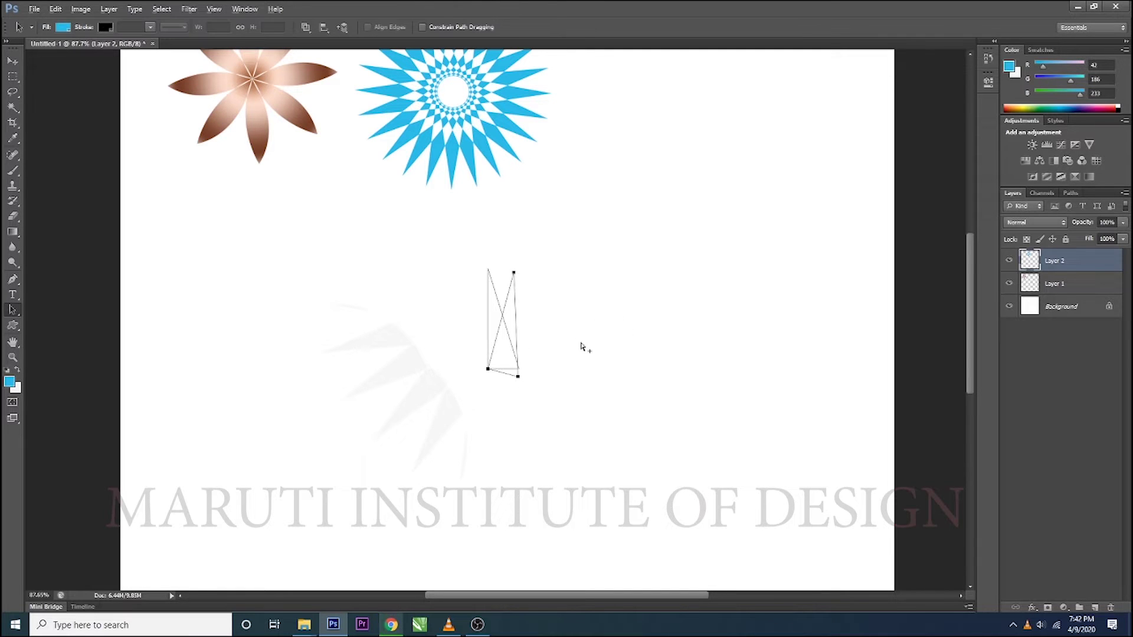
{"action": "key", "text": "ctrl+shift+alt+t"}
{"action": "key", "text": "ctrl+shift+alt+t"}
{"action": "key", "text": "ctrl+shift+alt+t"}
{"action": "scroll", "coordinate": [582, 347], "scroll_direction": "down", "scroll_amount": 1}
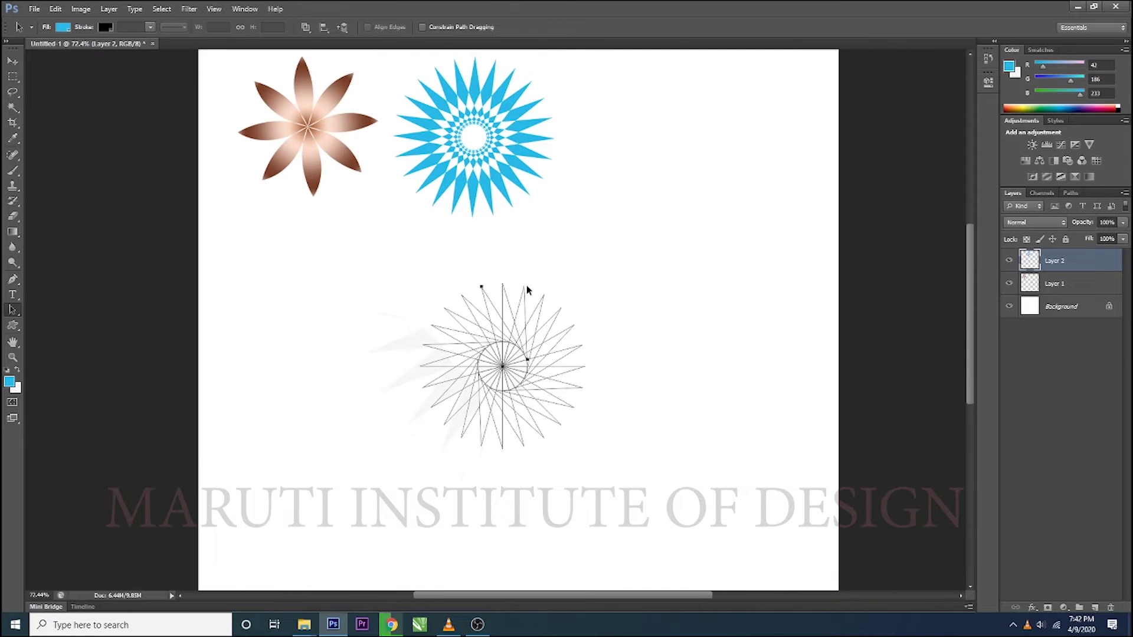
{"action": "key", "text": "ctrl+Return"}
{"action": "scroll", "coordinate": [487, 318], "scroll_direction": "up", "scroll_amount": 2}
{"action": "scroll", "coordinate": [488, 318], "scroll_direction": "up", "scroll_amount": 1}
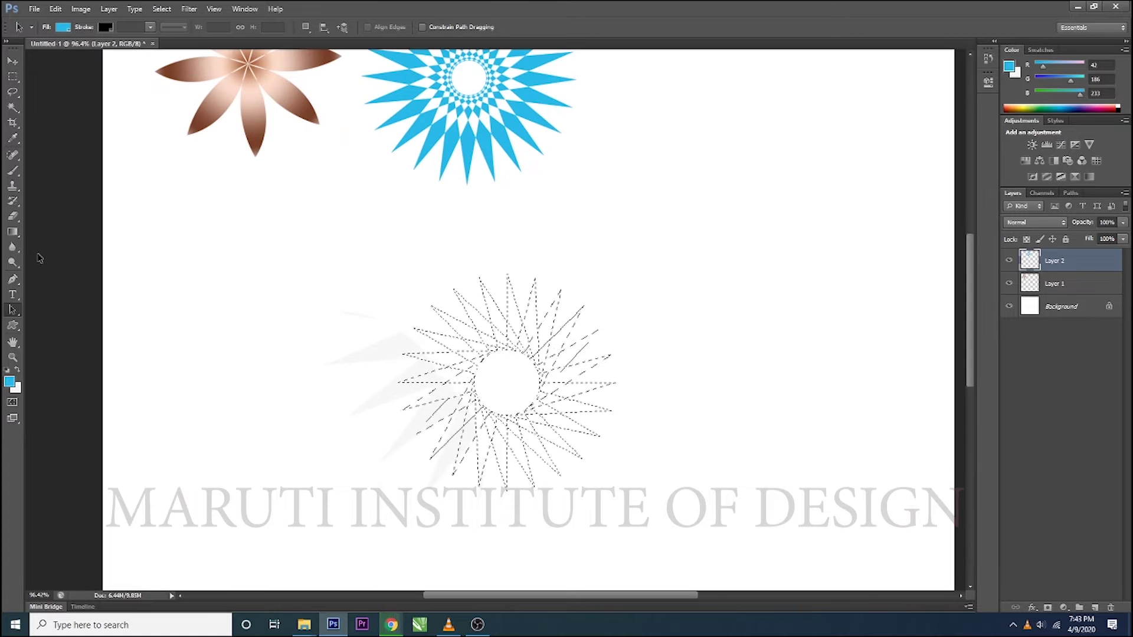
Paint the star soft blue in the lower-left spikes and purple elsewhere
{"action": "key", "text": "b"}
{"action": "right_click", "coordinate": [17, 172]}
{"action": "left_click", "coordinate": [60, 27]}
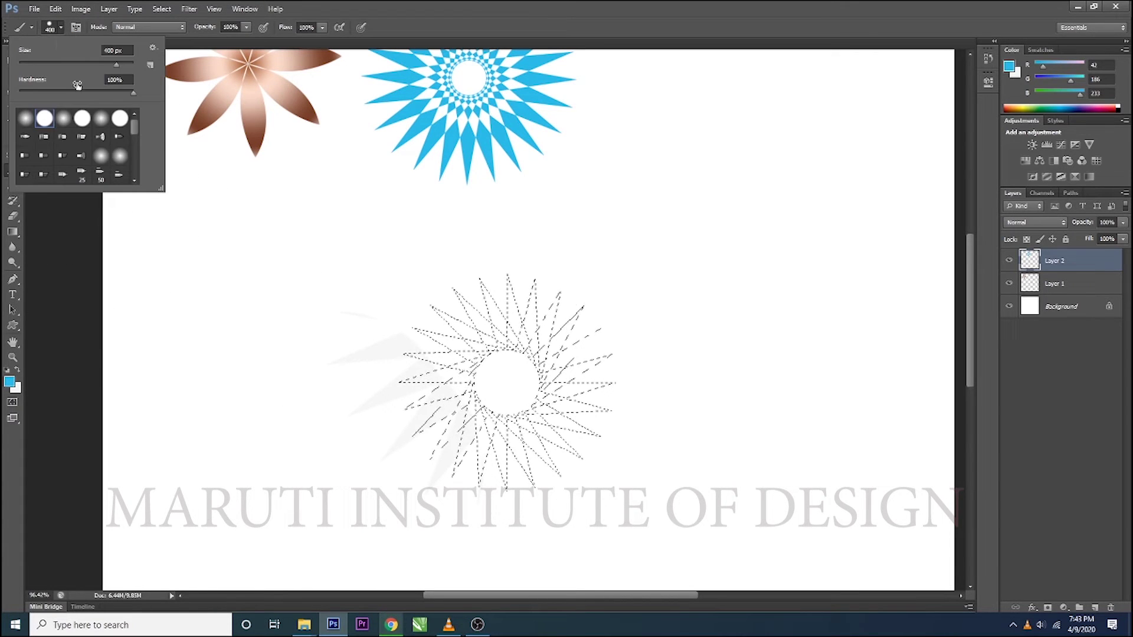
{"action": "mouse_move", "coordinate": [409, 450]}
{"action": "left_mouse_down"}
{"action": "mouse_move", "coordinate": [460, 541]}
{"action": "mouse_move", "coordinate": [660, 271]}
{"action": "mouse_move", "coordinate": [303, 397]}
{"action": "left_mouse_up"}
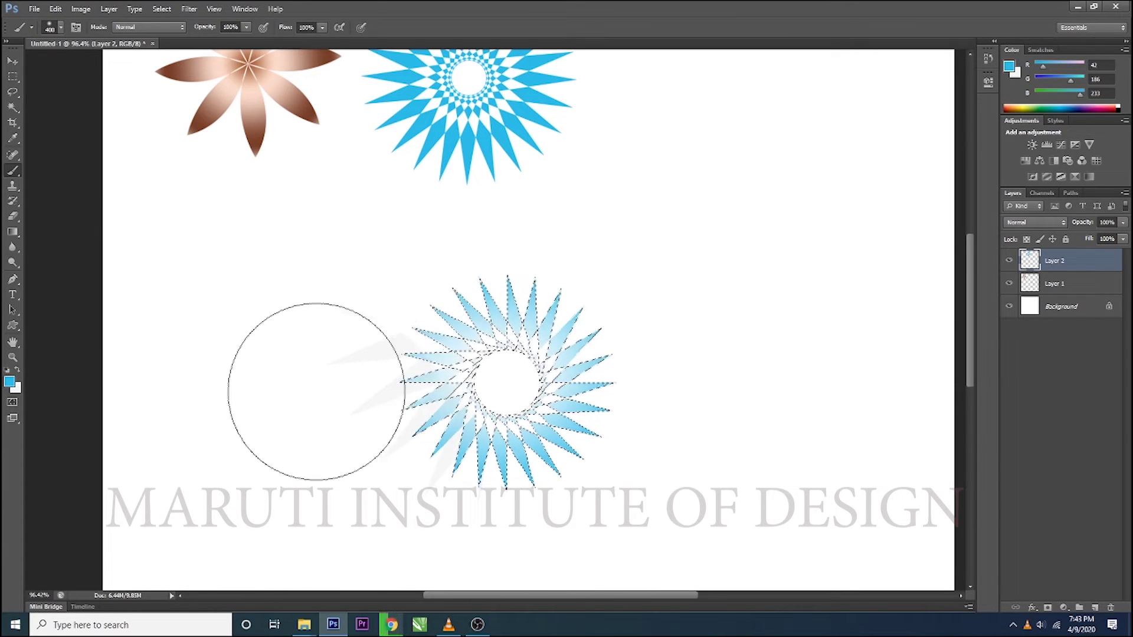
{"action": "left_click", "coordinate": [9, 381]}
{"action": "left_click", "coordinate": [572, 203]}
{"action": "left_click", "coordinate": [687, 160]}
{"action": "left_click_drag", "start_coordinate": [639, 223], "coordinate": [507, 383]}
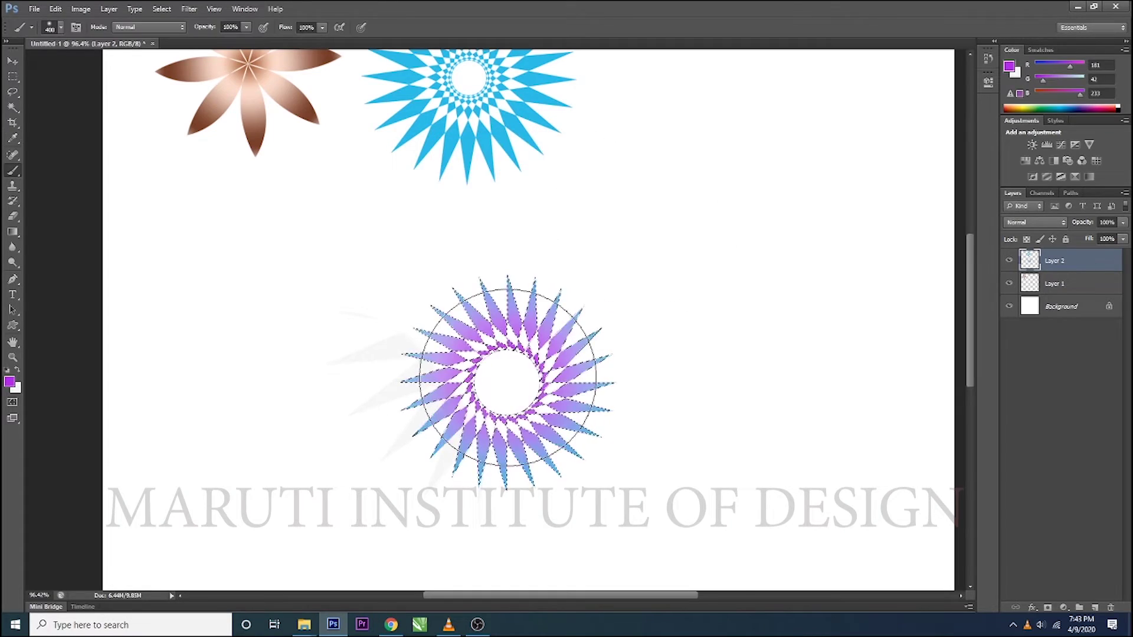
Paint the star's inner ring green
{"action": "scroll", "coordinate": [519, 354], "scroll_direction": "up", "scroll_amount": 2}
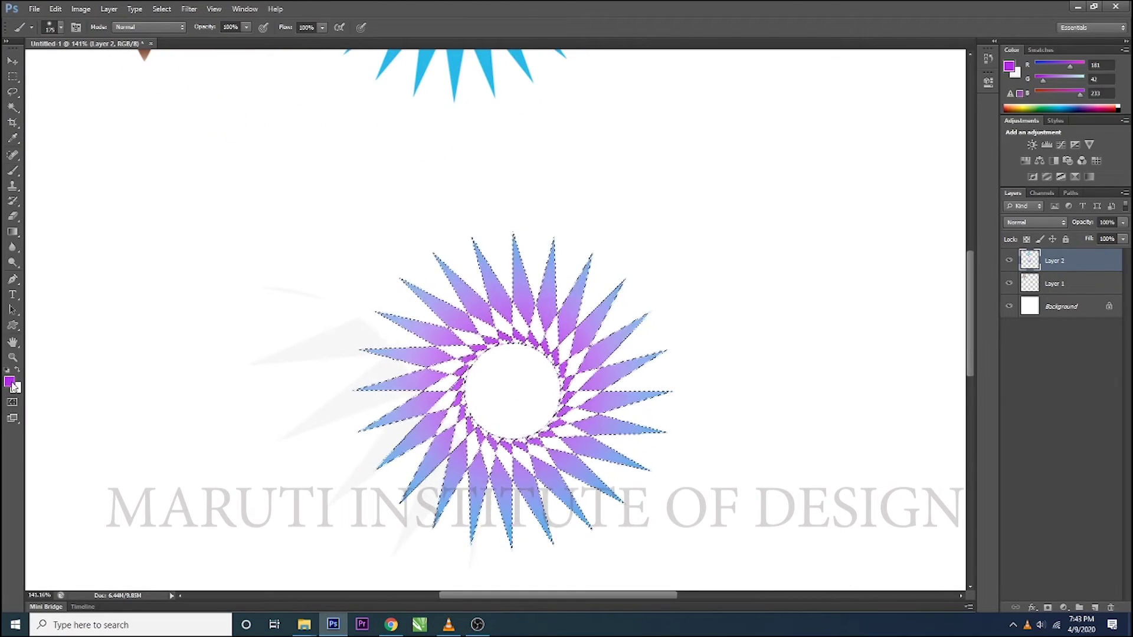
{"action": "left_click", "coordinate": [8, 381]}
{"action": "left_click", "coordinate": [572, 259]}
{"action": "left_click", "coordinate": [531, 180]}
{"action": "left_click", "coordinate": [660, 161]}
{"action": "left_click_drag", "start_coordinate": [513, 331], "coordinate": [556, 576]}
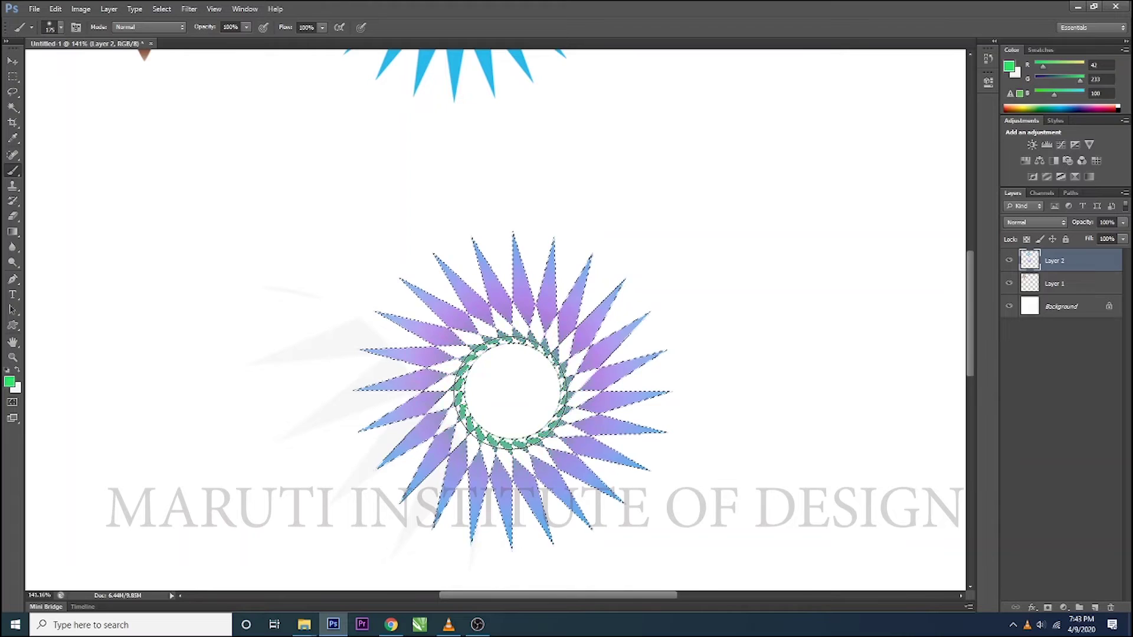
Lift the star onto its own layer and move it beside the blue star
{"action": "key", "text": "ctrl+d"}
{"action": "key", "text": "ctrl+0"}
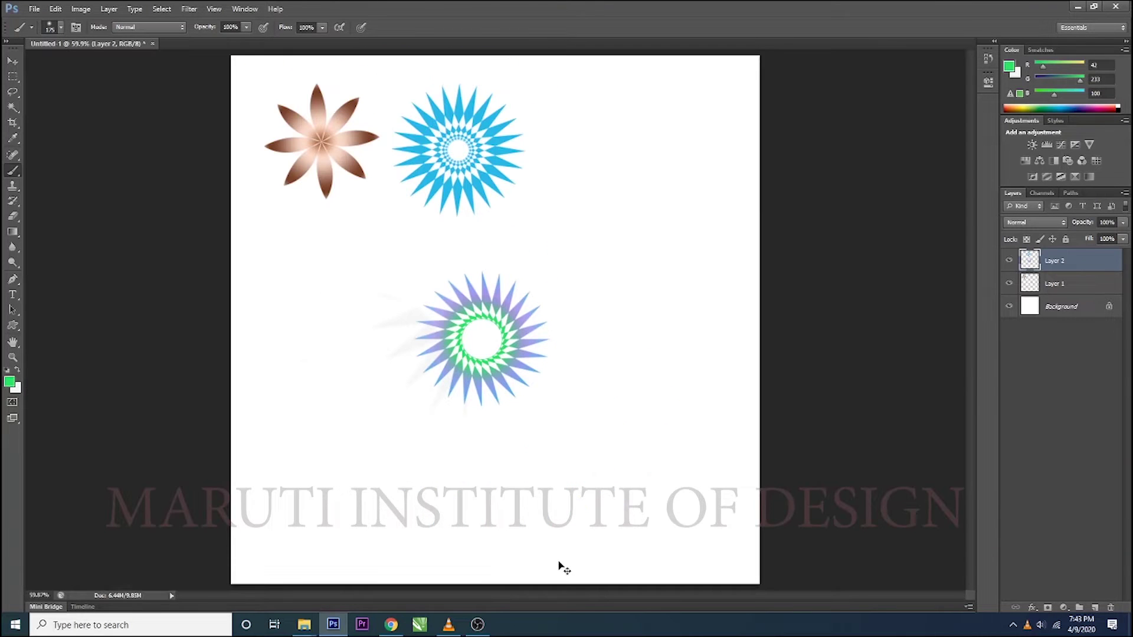
{"action": "key", "text": "p"}
{"action": "left_click_drag", "start_coordinate": [578, 303], "coordinate": [578, 318]}
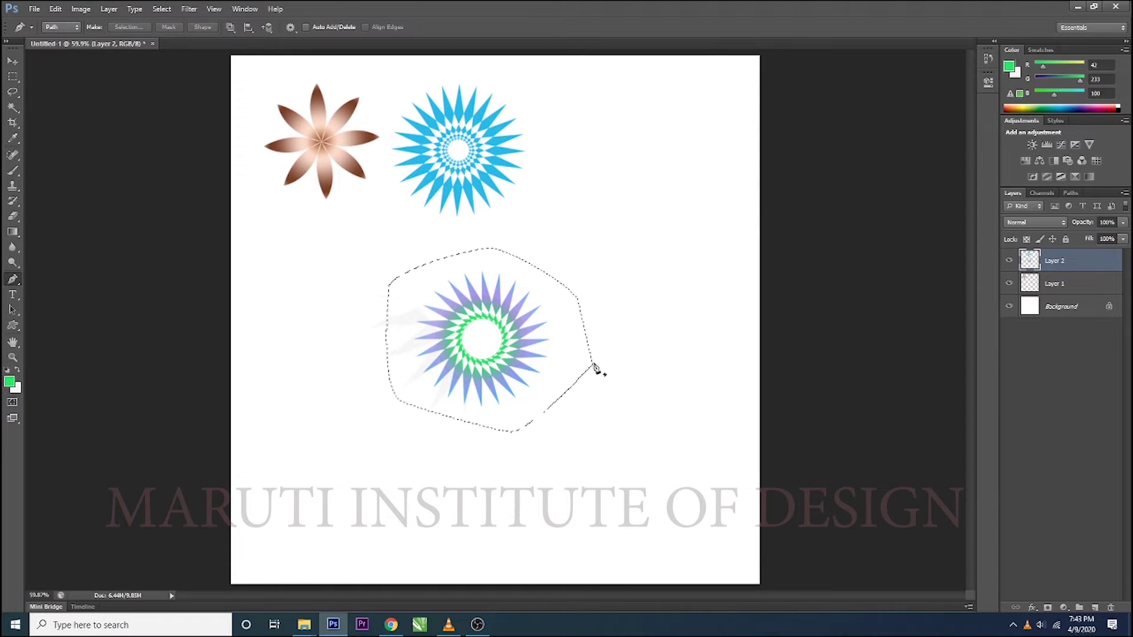
{"action": "key", "text": "ctrl+j"}
{"action": "key", "text": "v"}
{"action": "left_click_drag", "start_coordinate": [486, 321], "coordinate": [613, 131]}
Fill the bar selection with black on a new layer
{"action": "key", "text": "p"}
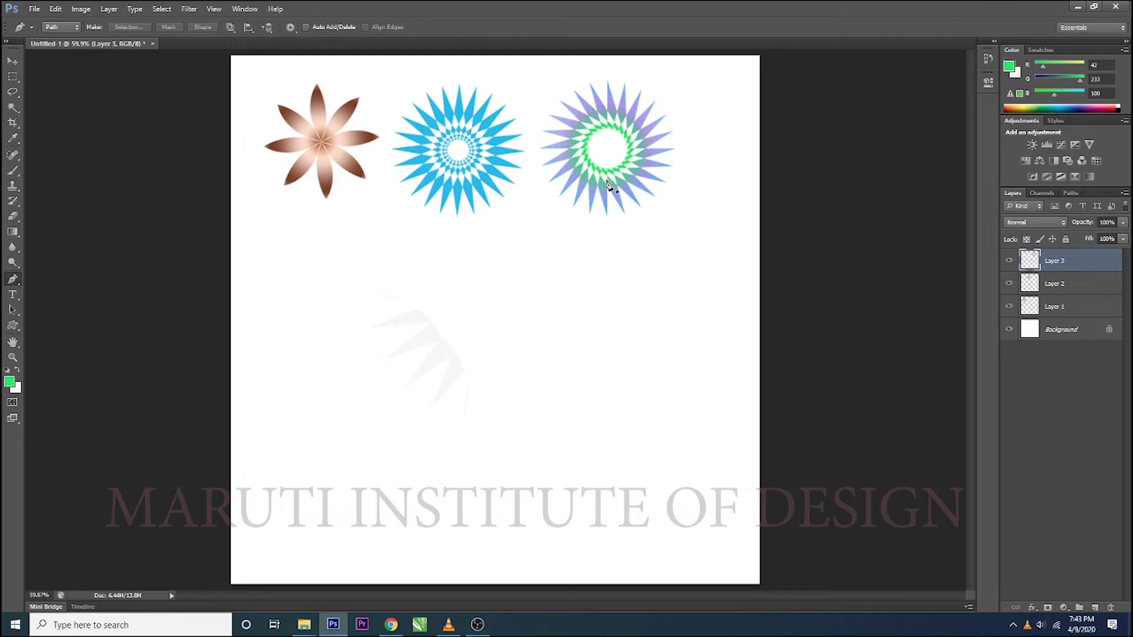
{"action": "scroll", "coordinate": [447, 307], "scroll_direction": "up", "scroll_amount": 2}
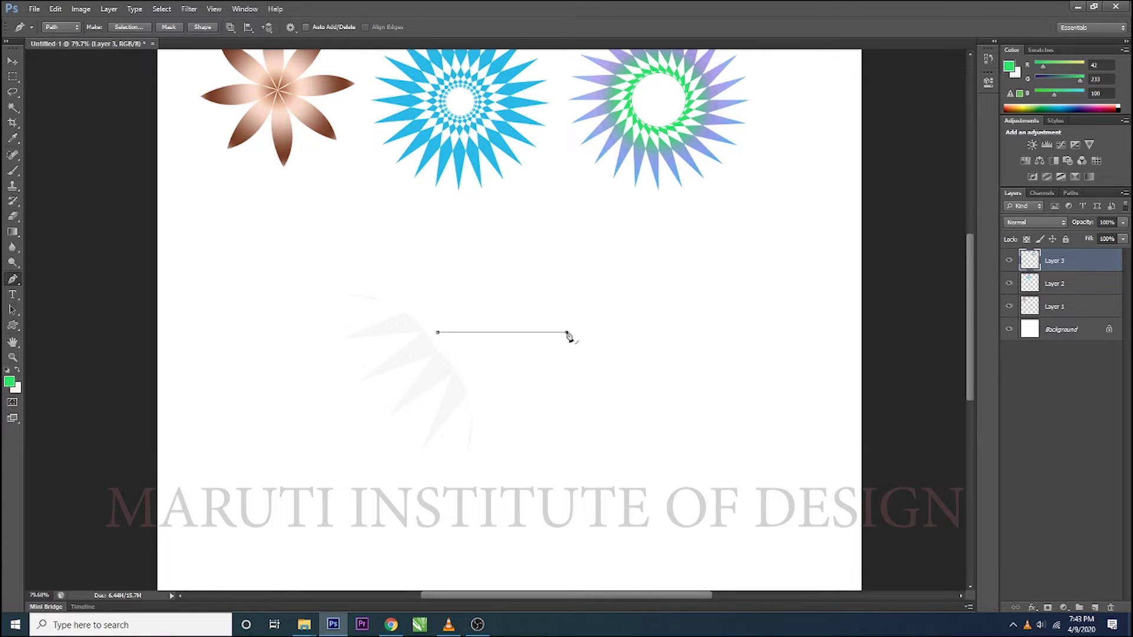
{"action": "key", "text": "ctrl+shift+n"}
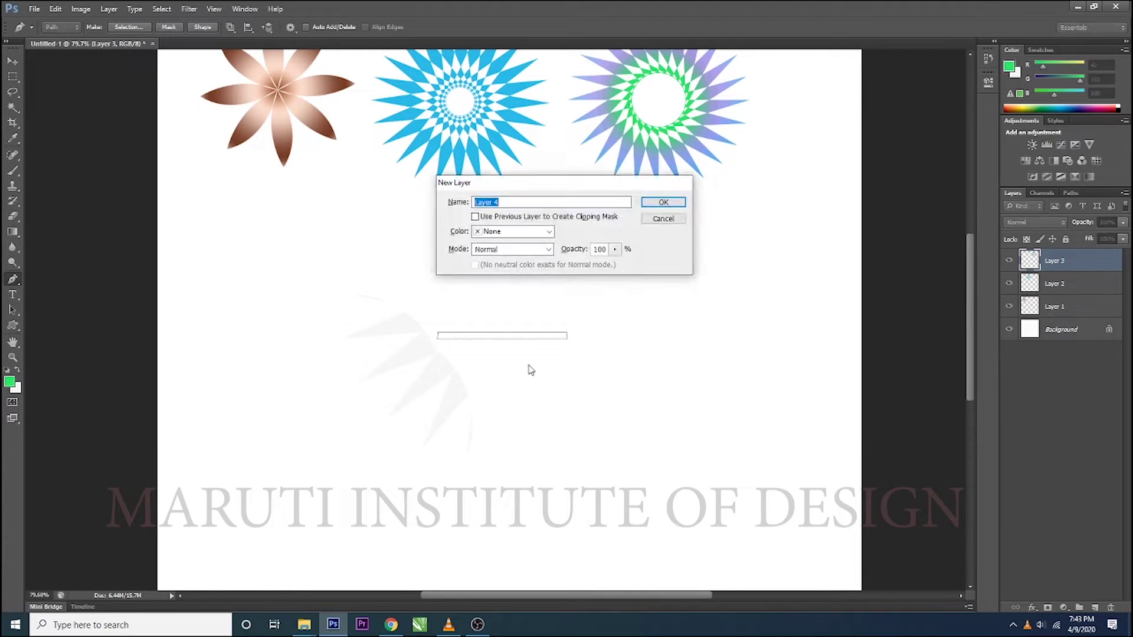
{"action": "key", "text": "Return"}
{"action": "scroll", "coordinate": [513, 328], "scroll_direction": "up", "scroll_amount": 1}
{"action": "scroll", "coordinate": [512, 334], "scroll_direction": "up", "scroll_amount": 2}
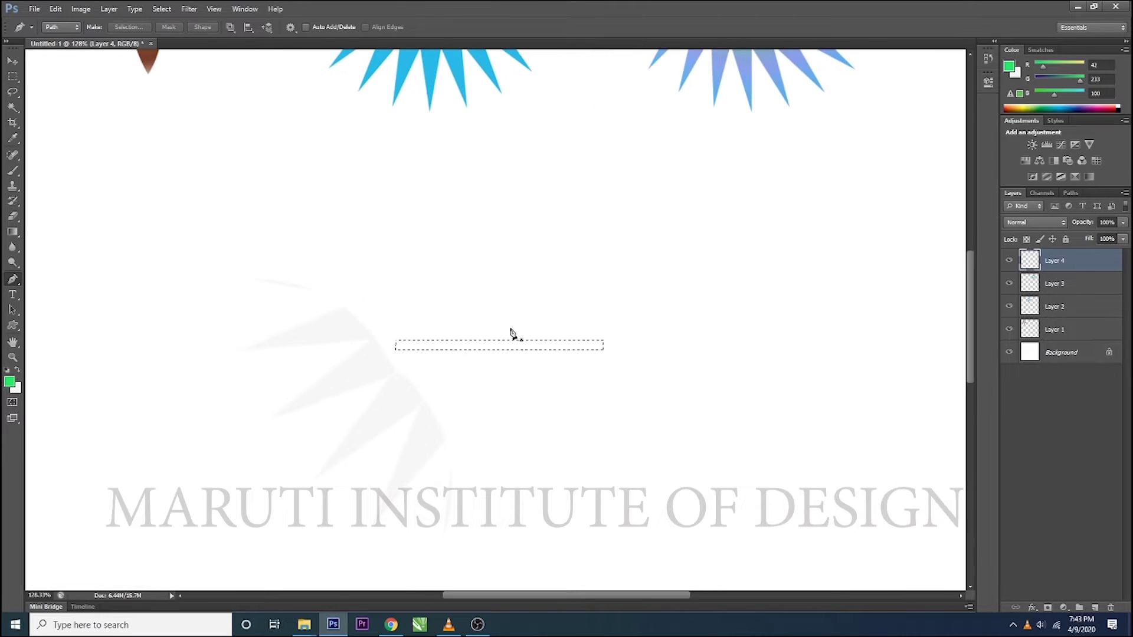
{"action": "key", "text": "alt+BackSpace"}
Duplicate the bar rotated about 11.7° repeatedly to complete a ring
{"action": "key", "text": "ctrl+j"}
{"action": "key", "text": "ctrl+t"}
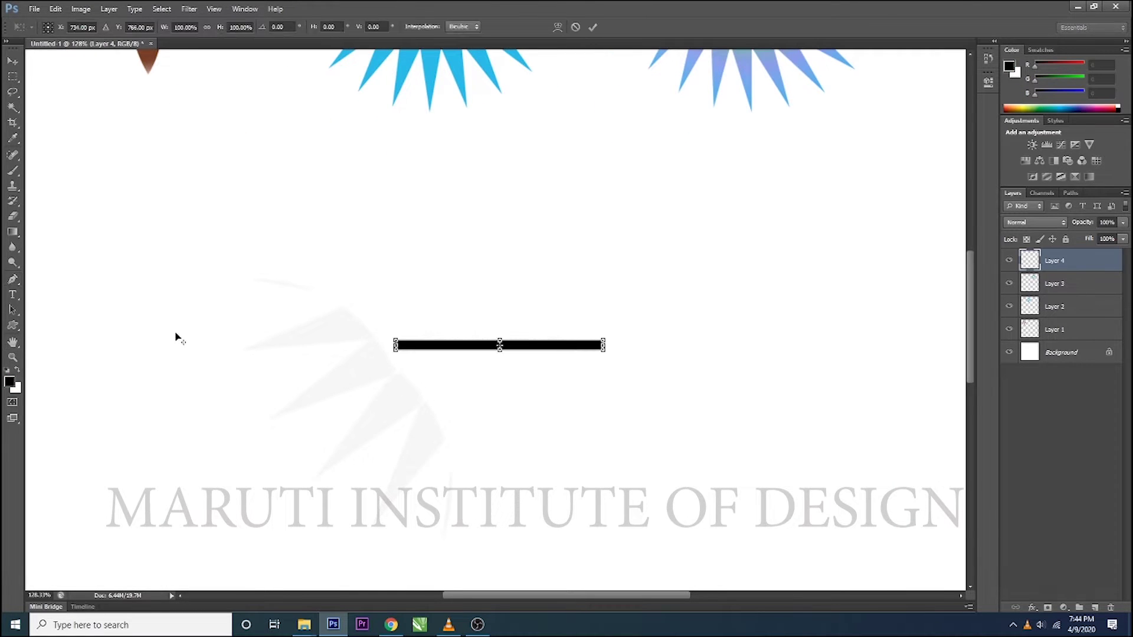
{"action": "left_click_drag", "start_coordinate": [625, 347], "coordinate": [635, 372]}
{"action": "left_click_drag", "start_coordinate": [537, 352], "coordinate": [541, 353]}
{"action": "key", "text": "Return"}
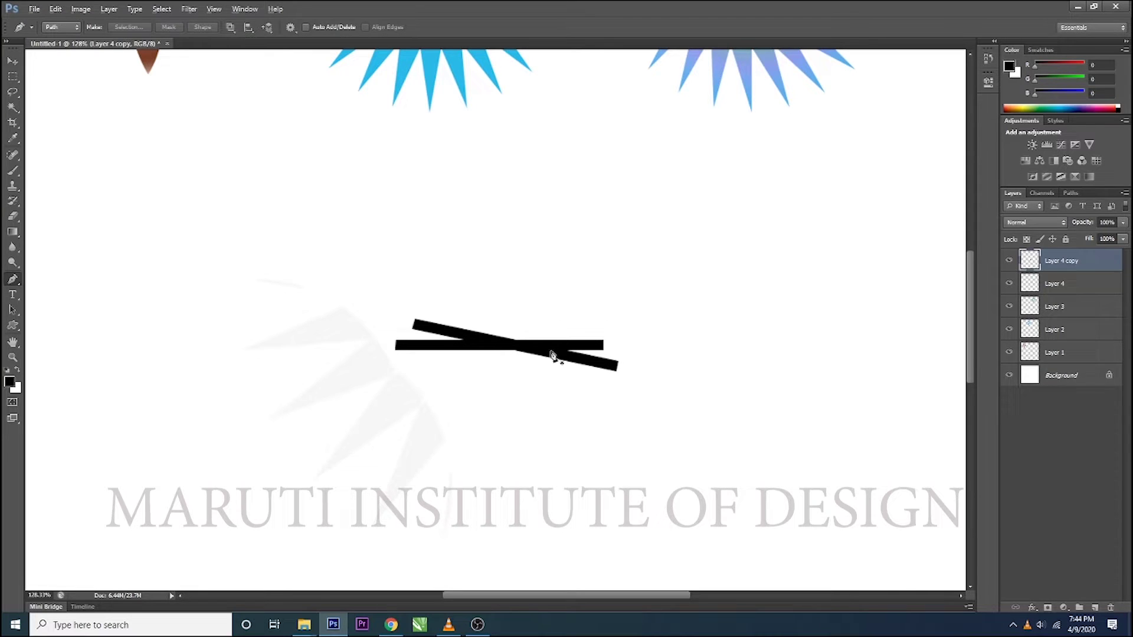
{"action": "key", "text": "ctrl+alt+shift+t"}
{"action": "key", "text": "ctrl+alt+shift+t"}
{"action": "key", "text": "ctrl+alt+shift+t"}
{"action": "key", "text": "ctrl+alt+shift+t"}
{"action": "key", "text": "ctrl+alt+shift+t"}
{"action": "key", "text": "ctrl+alt+shift+t"}
{"action": "key", "text": "ctrl+alt+shift+t"}
{"action": "key", "text": "ctrl+alt+shift+t"}
{"action": "key", "text": "ctrl+alt+shift+t"}
{"action": "key", "text": "ctrl+alt+shift+t"}
{"action": "key", "text": "ctrl+alt+shift+t"}
{"action": "key", "text": "ctrl+alt+shift+t"}
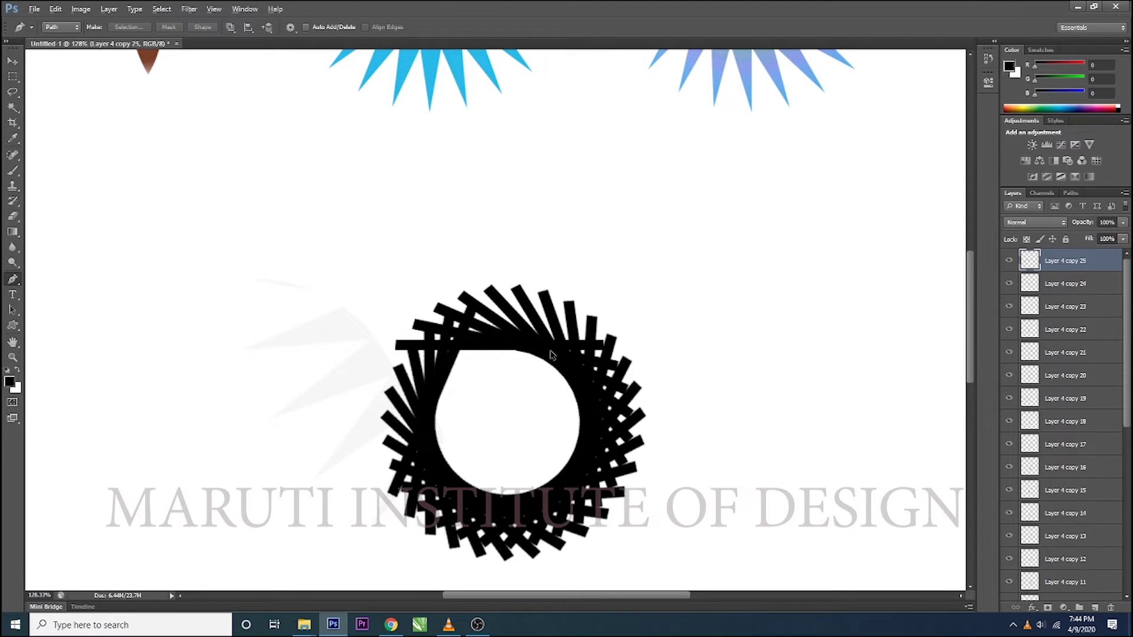
{"action": "key", "text": "ctrl+alt+shift+t"}
{"action": "key", "text": "ctrl+alt+shift+t"}
{"action": "key", "text": "ctrl+alt+shift+t"}
{"action": "scroll", "coordinate": [549, 356], "scroll_direction": "down", "scroll_amount": 5}
{"action": "scroll", "coordinate": [1083, 518], "scroll_direction": "down", "scroll_amount": 2}
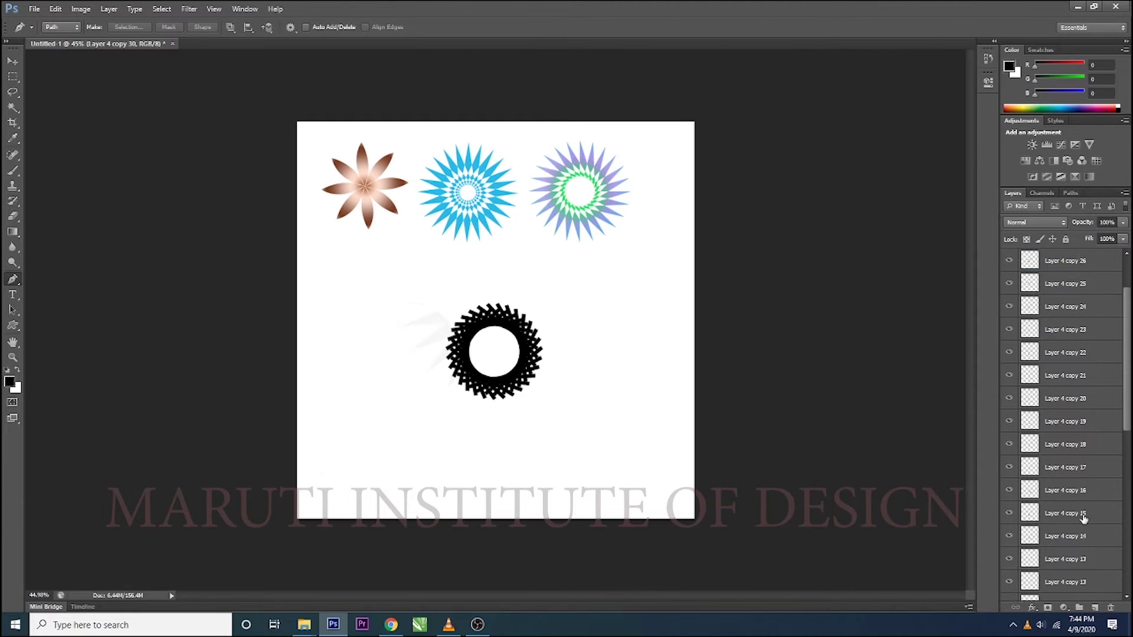
Scale the whole ring to about 89% and shift it up and right
{"action": "left_click", "coordinate": [1071, 534], "text": "shift"}
{"action": "key", "text": "ctrl+t"}
{"action": "key", "text": "ctrl+r"}
{"action": "key", "text": "ctrl+0"}
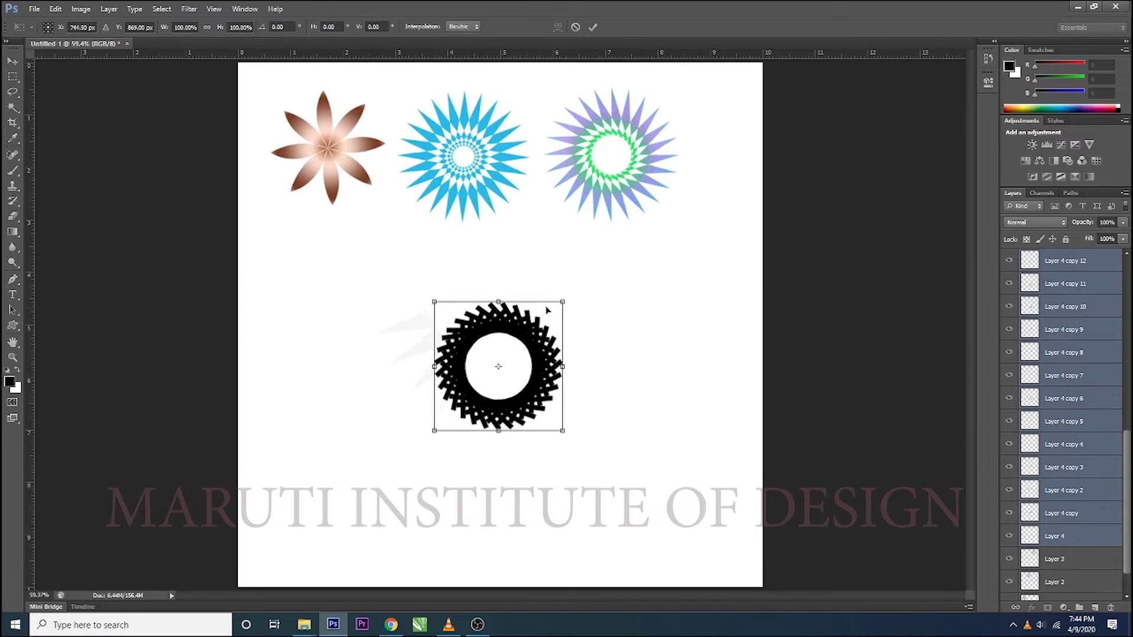
{"action": "left_click_drag", "start_coordinate": [562, 302], "coordinate": [549, 315]}
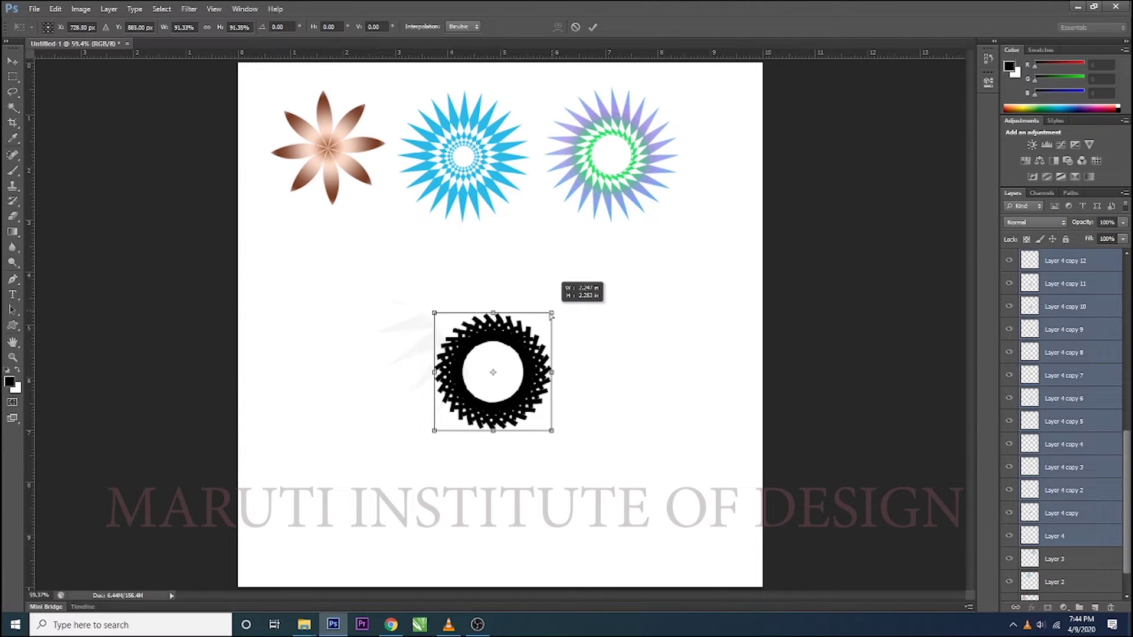
{"action": "left_click_drag", "start_coordinate": [519, 352], "coordinate": [647, 268]}
{"action": "key", "text": "Return"}
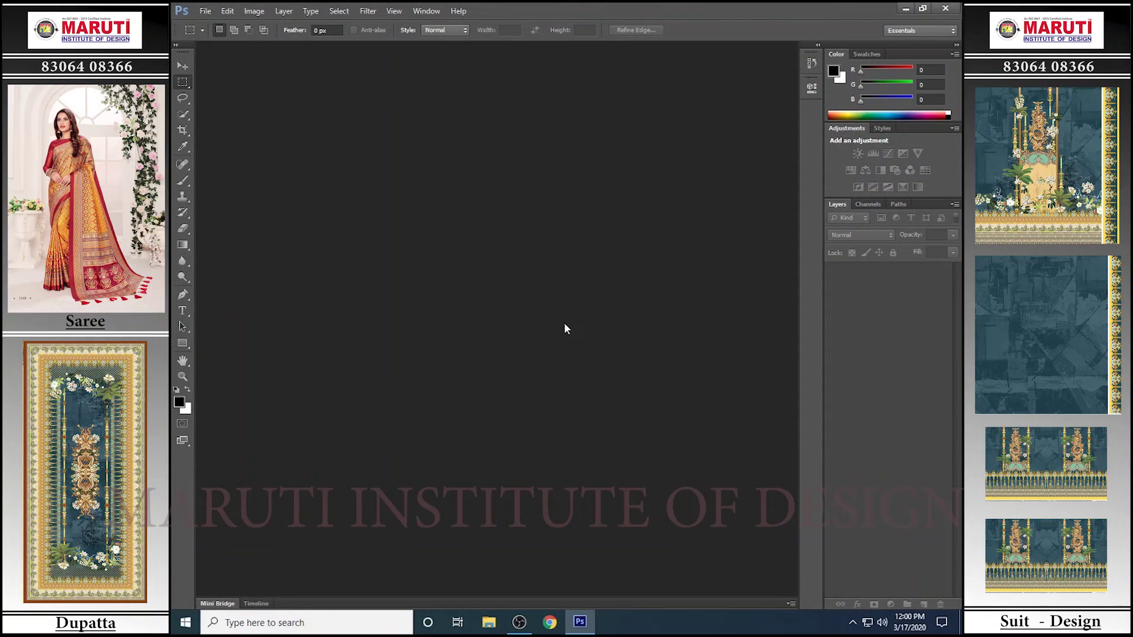
Create a new document with a resolution of 300
{"action": "key", "text": "ctrl+n"}
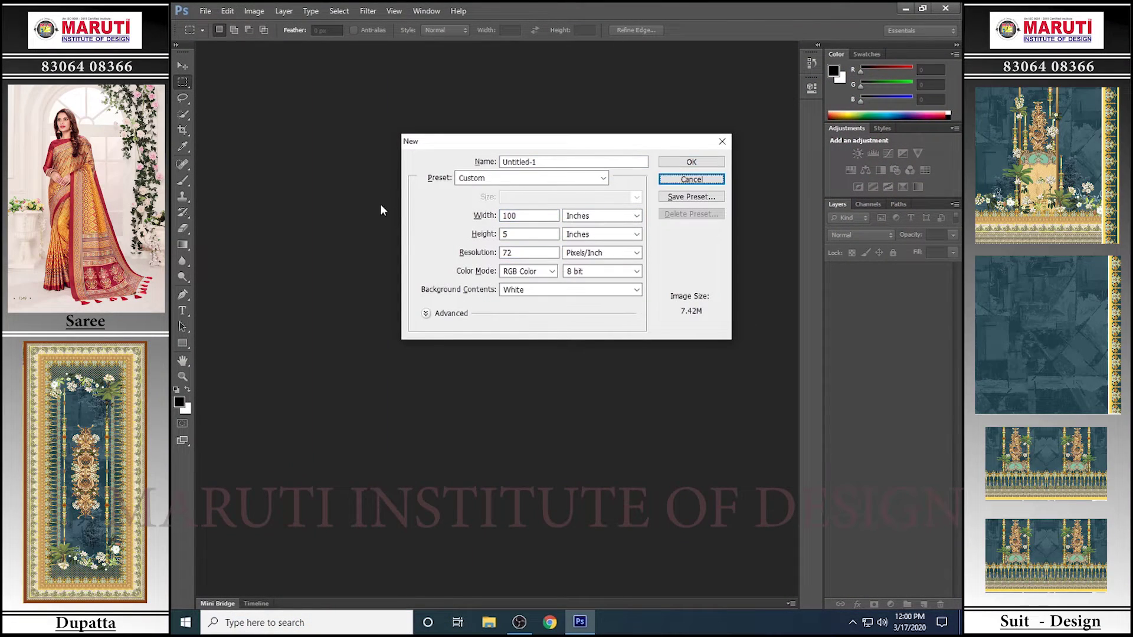
{"action": "key", "text": "Tab"}
{"action": "key", "text": "Tab"}
{"action": "type", "text": "300"}
{"action": "key", "text": "Return"}
Add an empty Layer 1, then open and close Preferences
{"action": "key", "text": "ctrl+shift+n"}
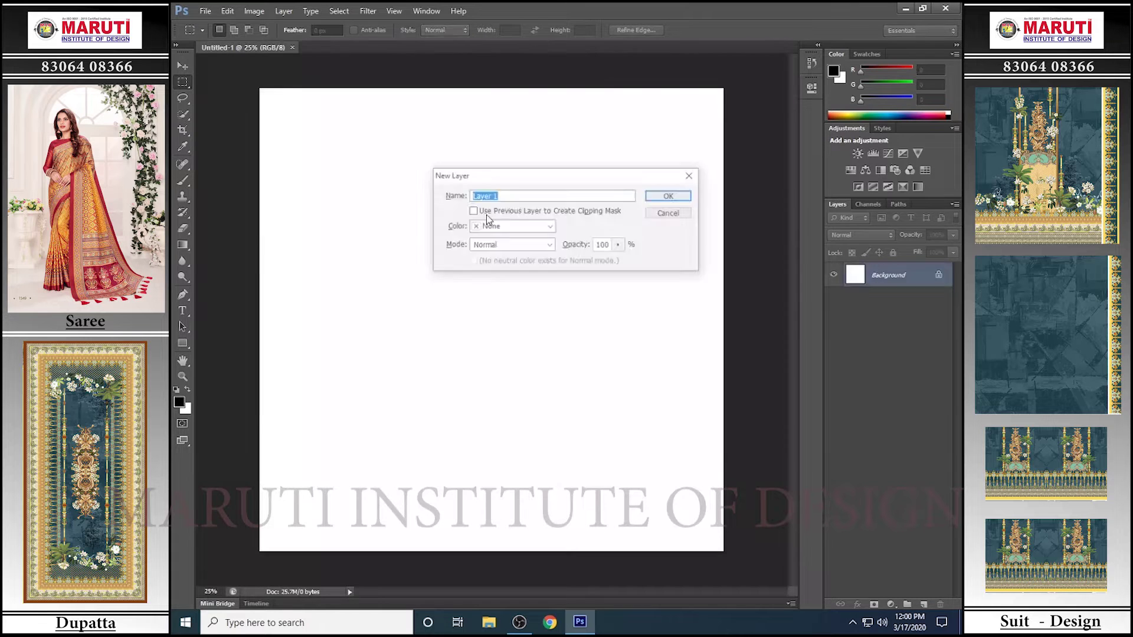
{"action": "key", "text": "Return"}
{"action": "key", "text": "p"}
{"action": "key", "text": "i"}
{"action": "key", "text": "ctrl+k"}
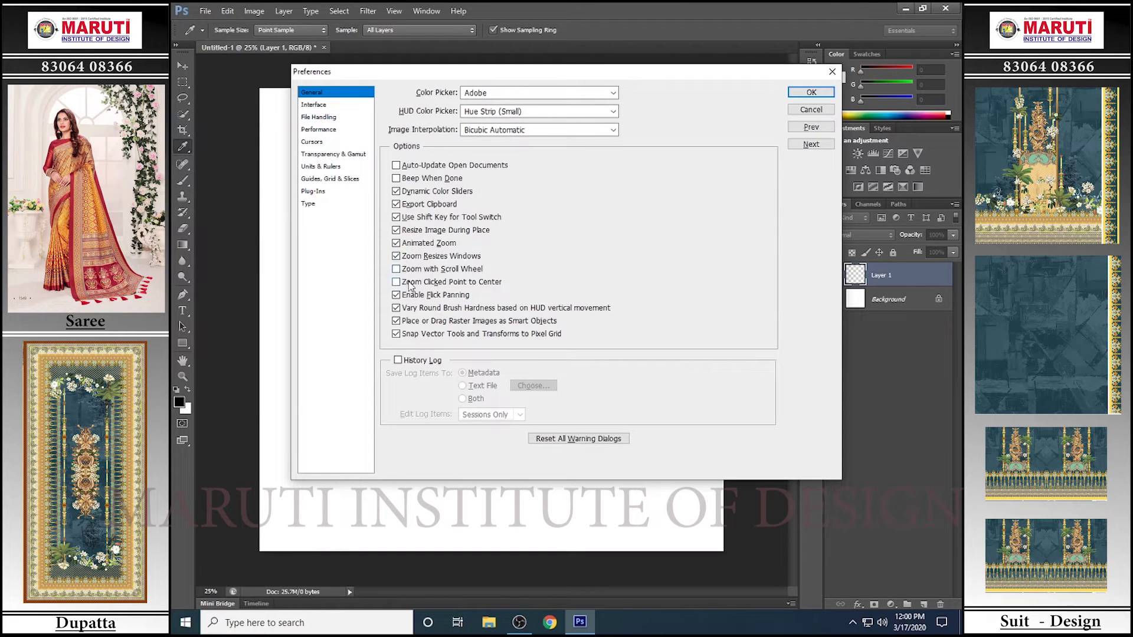
{"action": "key", "text": "Escape"}
Fit the canvas to the window and place the first anchor of a curved spoke path with the Pen tool
{"action": "key", "text": "p"}
{"action": "scroll", "coordinate": [468, 266], "scroll_direction": "up", "scroll_amount": 2}
{"action": "scroll", "coordinate": [474, 257], "scroll_direction": "down", "scroll_amount": 3}
{"action": "key", "text": "ctrl+0"}
{"action": "left_click", "coordinate": [436, 174]}
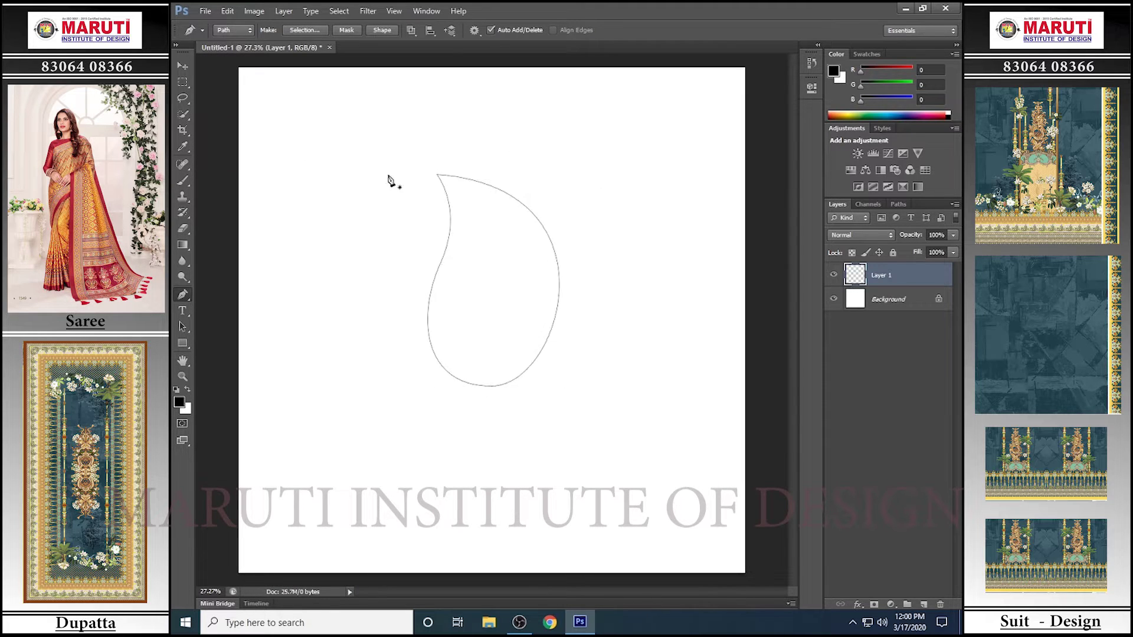
Move the curved spoke path up and to the right
{"action": "scroll", "coordinate": [447, 179], "scroll_direction": "up", "scroll_amount": 2}
{"action": "scroll", "coordinate": [526, 215], "scroll_direction": "down", "scroll_amount": 3}
{"action": "scroll", "coordinate": [476, 259], "scroll_direction": "up", "scroll_amount": 1}
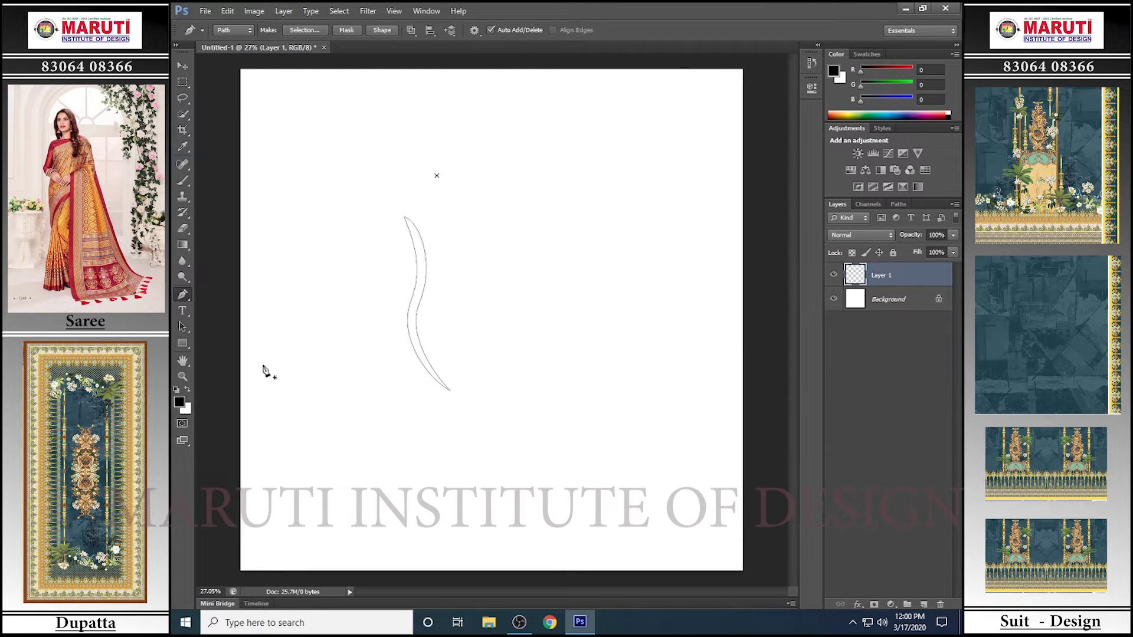
{"action": "key", "text": "a"}
{"action": "key", "text": "ctrl+t"}
{"action": "left_click_drag", "start_coordinate": [425, 301], "coordinate": [489, 179]}
{"action": "key", "text": "Return"}
Rotate a spoke copy around the flower centre and repeat it to complete the swirl
{"action": "key", "text": "ctrl+t"}
{"action": "left_click_drag", "start_coordinate": [495, 272], "coordinate": [610, 185]}
{"action": "key", "text": "Return"}
{"action": "key", "text": "ctrl+shift+alt+t"}
{"action": "key", "text": "ctrl+shift+alt+t"}
{"action": "key", "text": "ctrl+shift+alt+t"}
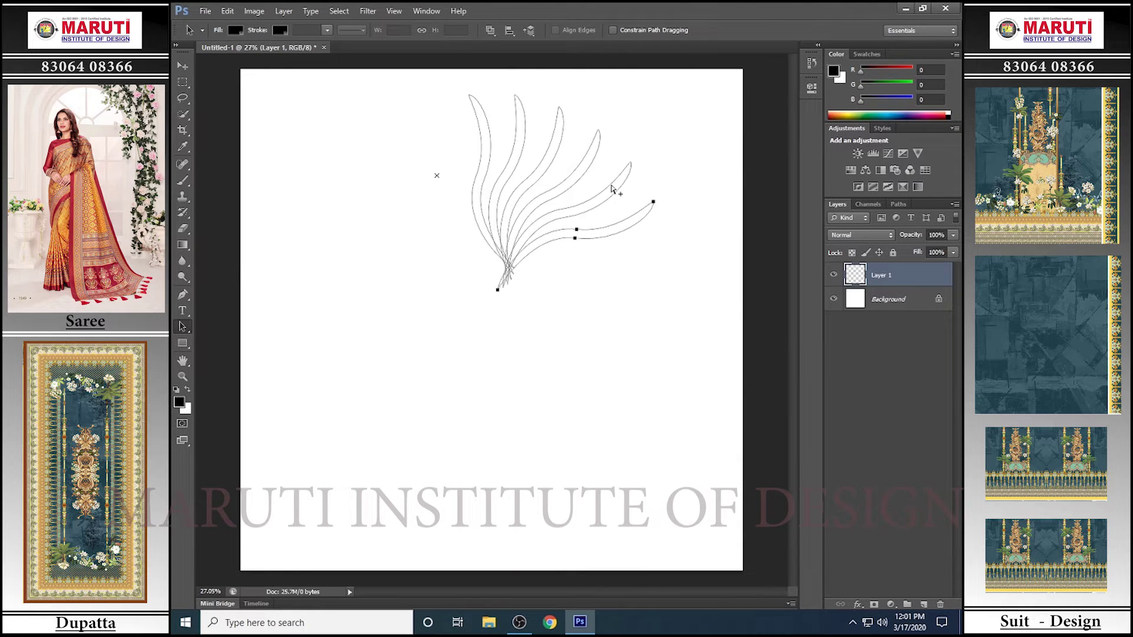
{"action": "key", "text": "ctrl+shift+alt+t"}
{"action": "key", "text": "ctrl+shift+alt+t"}
{"action": "key", "text": "ctrl+shift+alt+t"}
{"action": "key", "text": "ctrl+shift+alt+t"}
{"action": "key", "text": "ctrl+shift+alt+t"}
{"action": "key", "text": "ctrl+shift+alt+t"}
Turn all spoke paths into a selection and fill it with a centre-out diamond gradient
{"action": "left_click_drag", "start_coordinate": [286, 80], "coordinate": [708, 501]}
{"action": "key", "text": "ctrl+Return"}
{"action": "key", "text": "g"}
{"action": "left_click_drag", "start_coordinate": [413, 206], "coordinate": [675, 460]}
{"action": "left_click", "coordinate": [343, 30]}
{"action": "mouse_move", "coordinate": [490, 268]}
{"action": "left_mouse_down"}
{"action": "mouse_move", "coordinate": [590, 177]}
{"action": "mouse_move", "coordinate": [649, 147]}
{"action": "mouse_move", "coordinate": [516, 245]}
{"action": "mouse_move", "coordinate": [590, 177]}
{"action": "mouse_move", "coordinate": [513, 248]}
{"action": "mouse_move", "coordinate": [447, 397]}
{"action": "left_mouse_up"}
Refill the spokes with the rainbow preset from the centre, deselect, add a layer and hide the flower
{"action": "left_click", "coordinate": [259, 30]}
{"action": "left_click", "coordinate": [250, 82]}
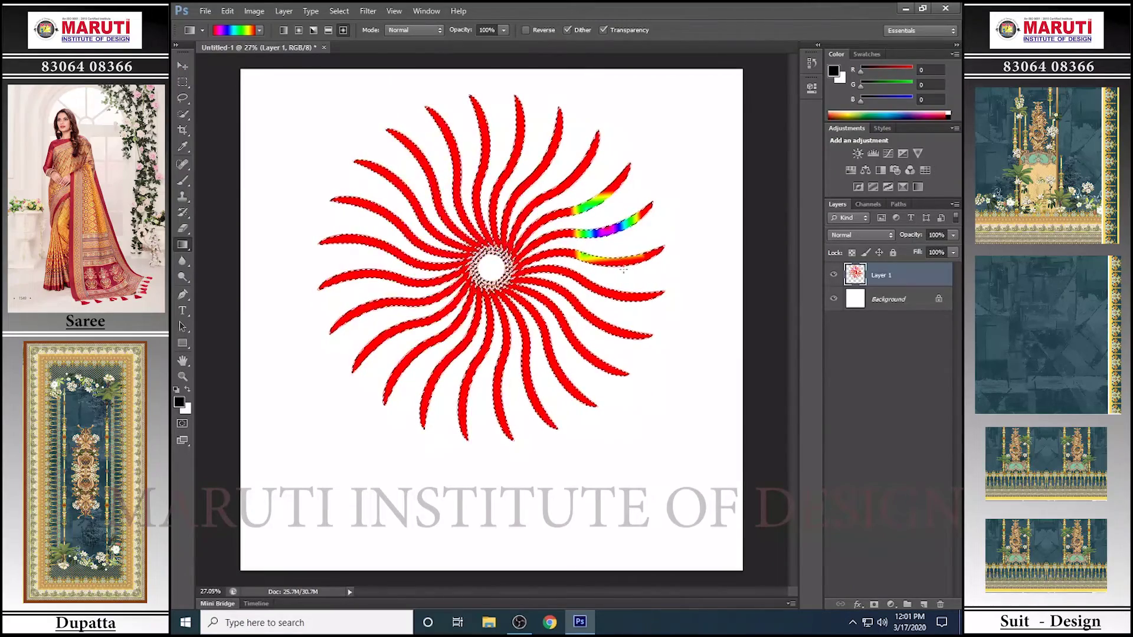
{"action": "left_click_drag", "start_coordinate": [491, 269], "coordinate": [590, 177]}
{"action": "key", "text": "ctrl+d"}
{"action": "key", "text": "ctrl+shift+alt+n"}
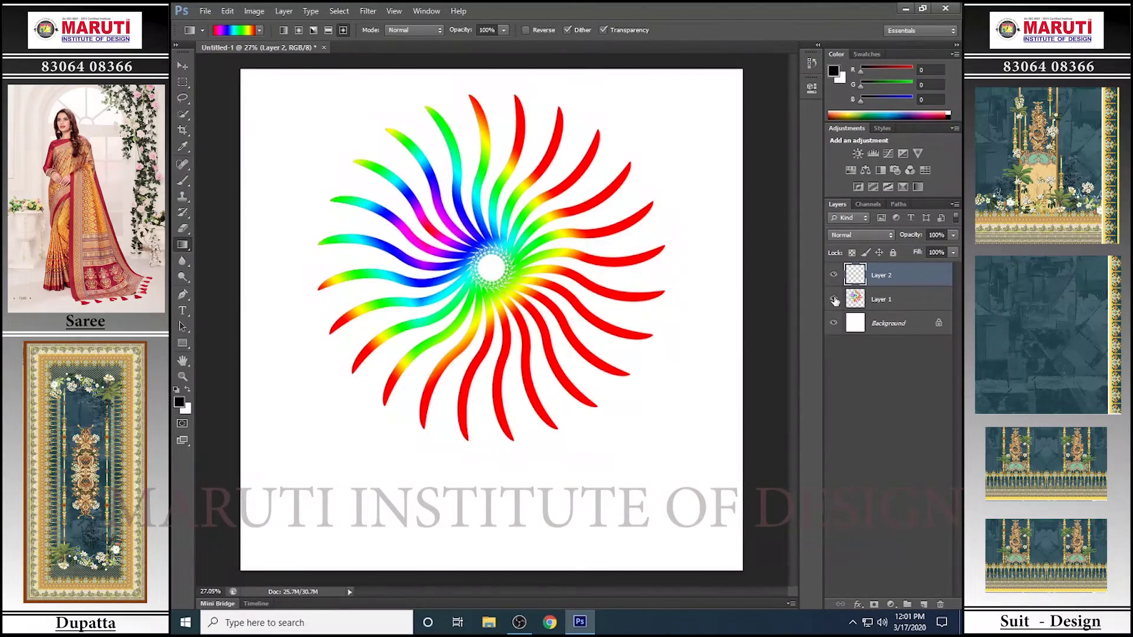
{"action": "left_click", "coordinate": [834, 299]}
Draw a spike path and reshape it with Free Transform
{"action": "key", "text": "p"}
{"action": "left_click", "coordinate": [475, 158]}
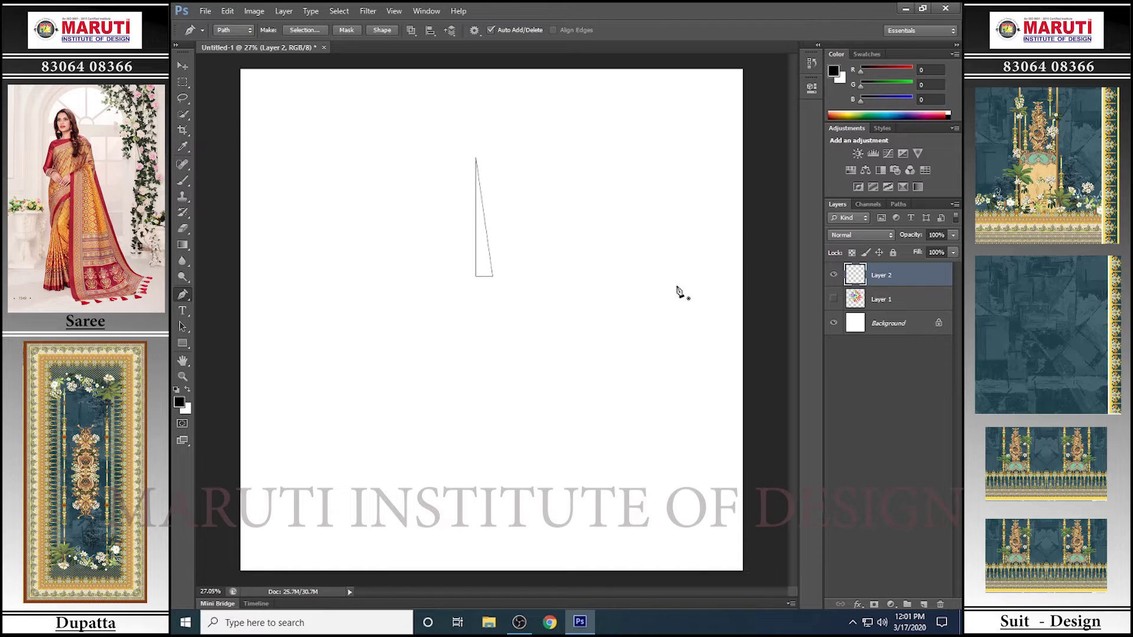
{"action": "key", "text": "a"}
{"action": "left_click_drag", "start_coordinate": [415, 131], "coordinate": [555, 364]}
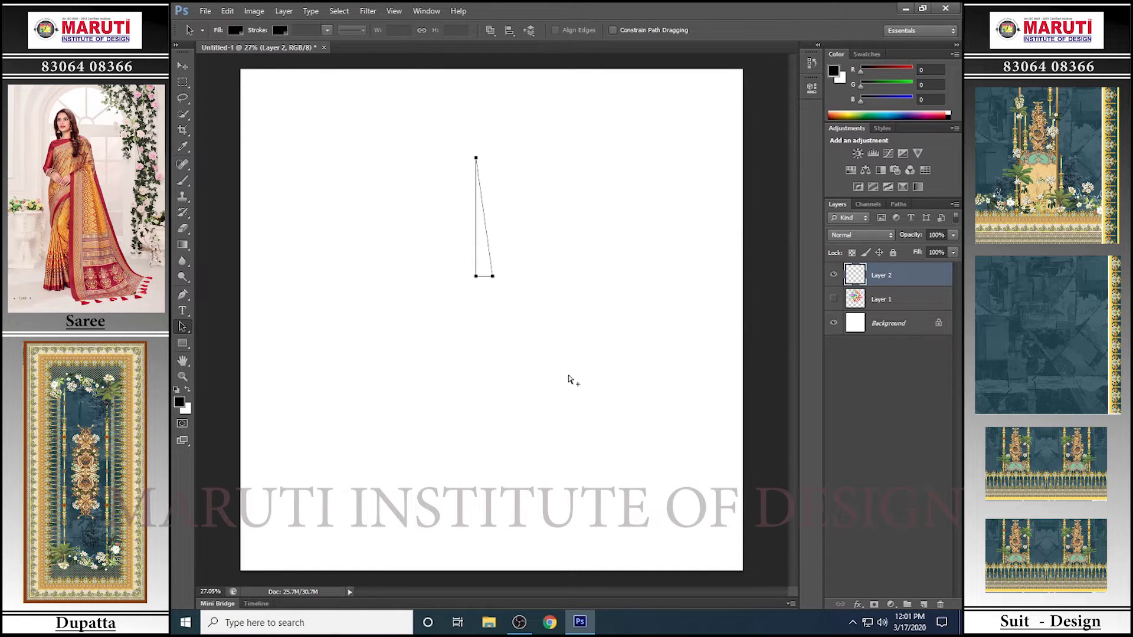
{"action": "key", "text": "ctrl+t"}
{"action": "left_click_drag", "start_coordinate": [535, 179], "coordinate": [551, 189]}
{"action": "key", "text": "Return"}
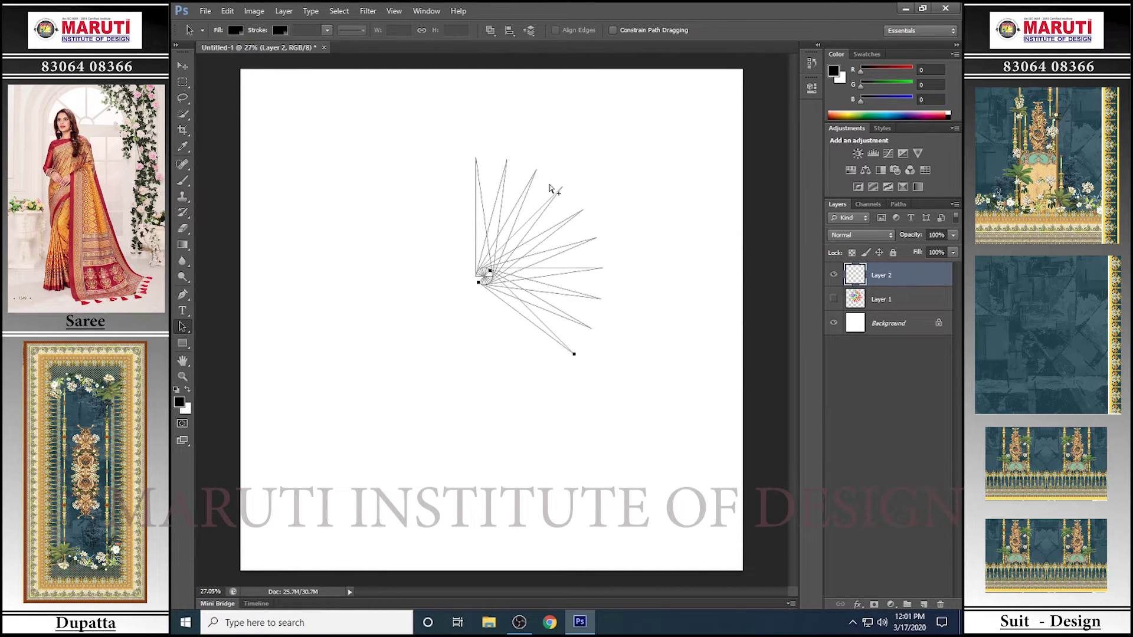
Fill the star with black, add a copy rotated about 4.9° and scaled to 73%, and merge it
{"action": "key", "text": "ctrl+Return"}
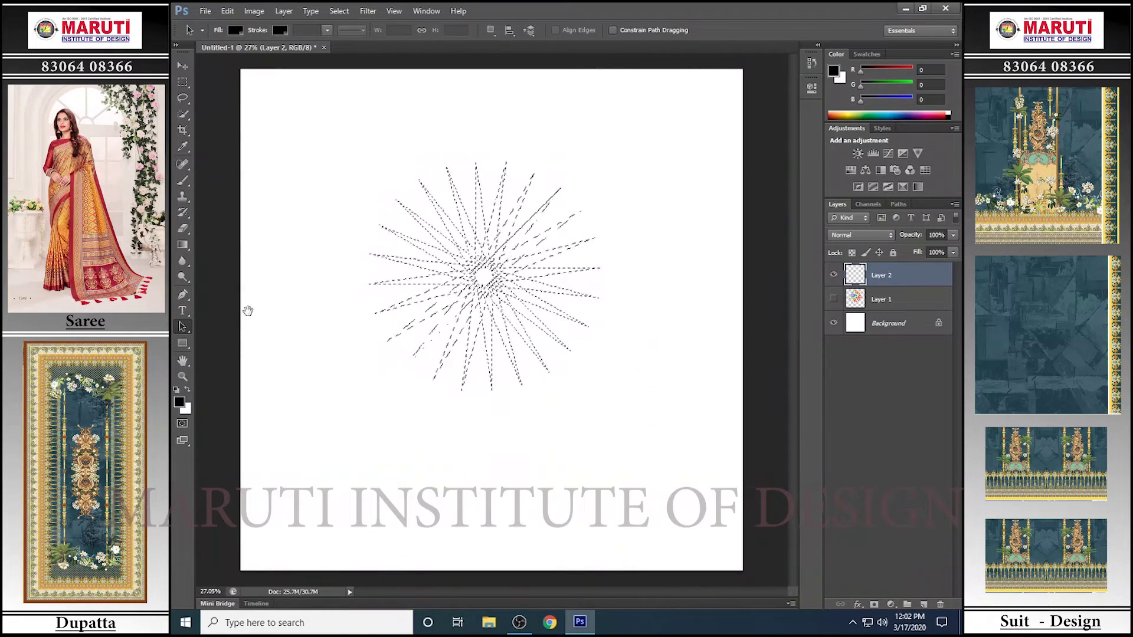
{"action": "key", "text": "alt+BackSpace"}
{"action": "scroll", "coordinate": [467, 259], "scroll_direction": "up", "scroll_amount": 3}
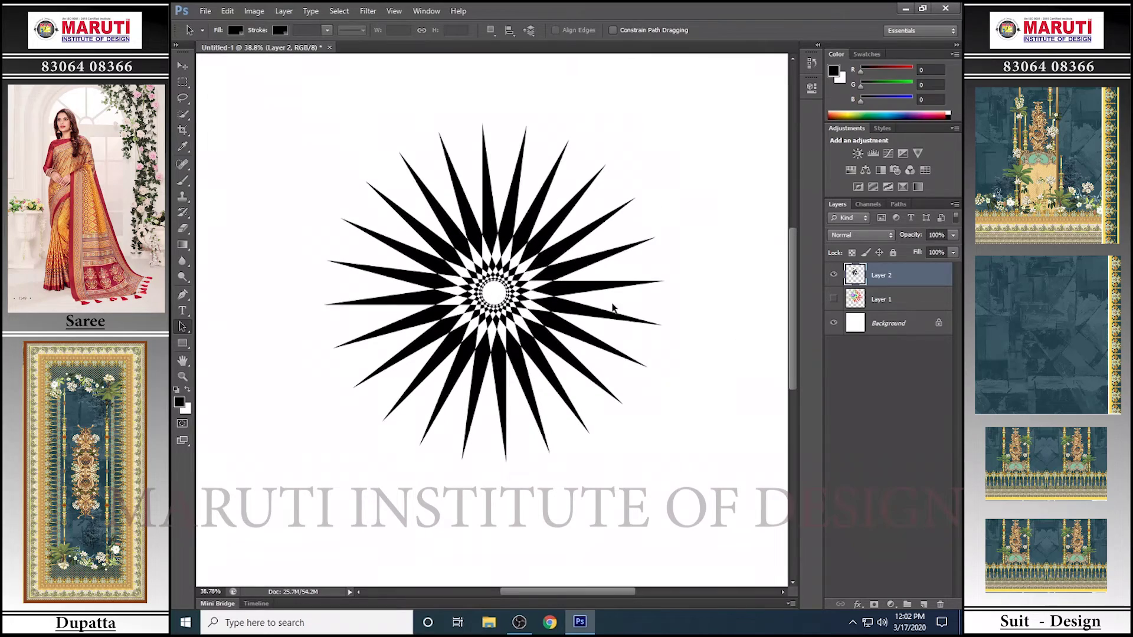
{"action": "key", "text": "ctrl+alt+t"}
{"action": "left_click_drag", "start_coordinate": [637, 91], "coordinate": [675, 94]}
{"action": "left_click_drag", "start_coordinate": [678, 138], "coordinate": [652, 207]}
{"action": "key", "text": "Return"}
{"action": "key", "text": "ctrl+e"}
Shrink the starburst to about 84%, then duplicate it and merge the ray copy back in
{"action": "key", "text": "ctrl+0"}
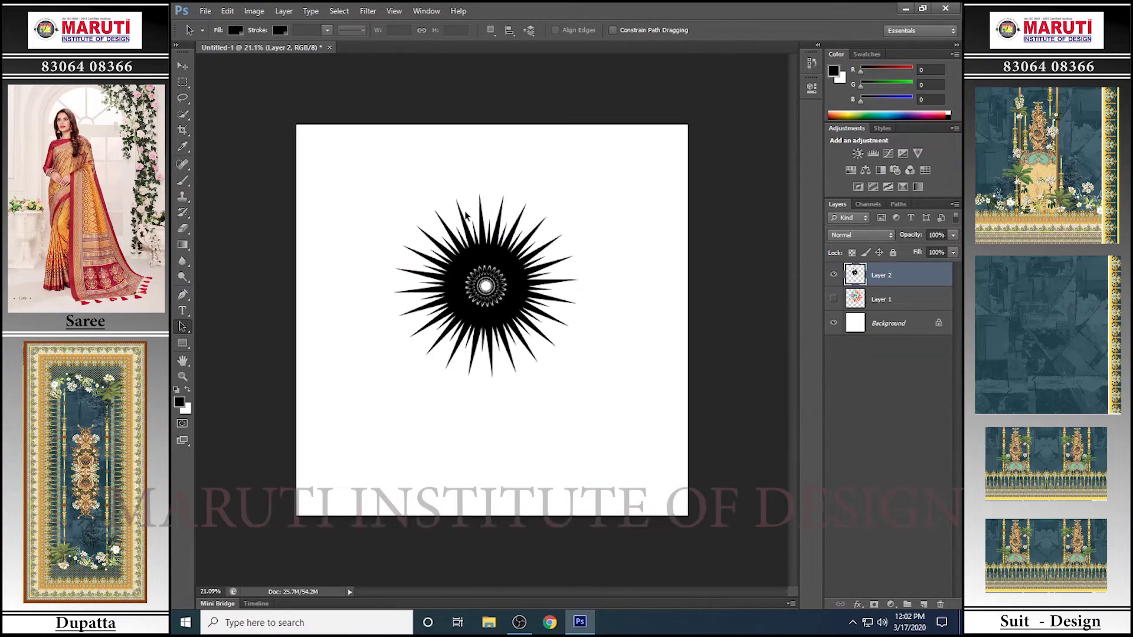
{"action": "key", "text": "ctrl+t"}
{"action": "left_click_drag", "start_coordinate": [597, 171], "coordinate": [573, 204]}
{"action": "key", "text": "Return"}
{"action": "key", "text": "ctrl+j"}
{"action": "key", "text": "a"}
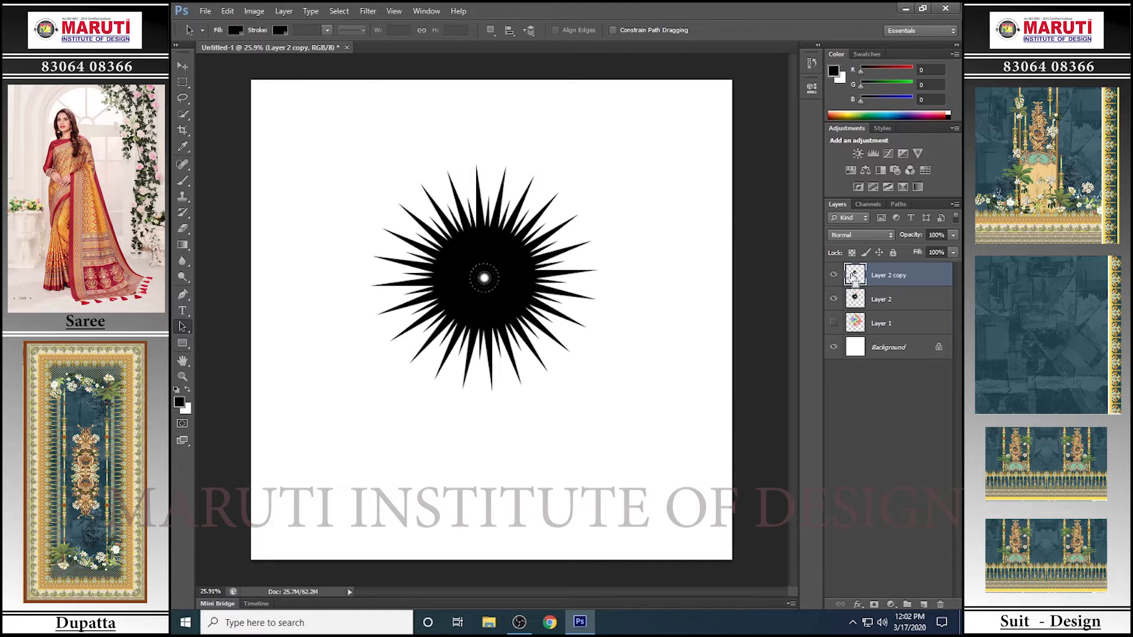
{"action": "scroll", "coordinate": [489, 235], "scroll_direction": "up", "scroll_amount": 2}
{"action": "key", "text": "ctrl+e"}
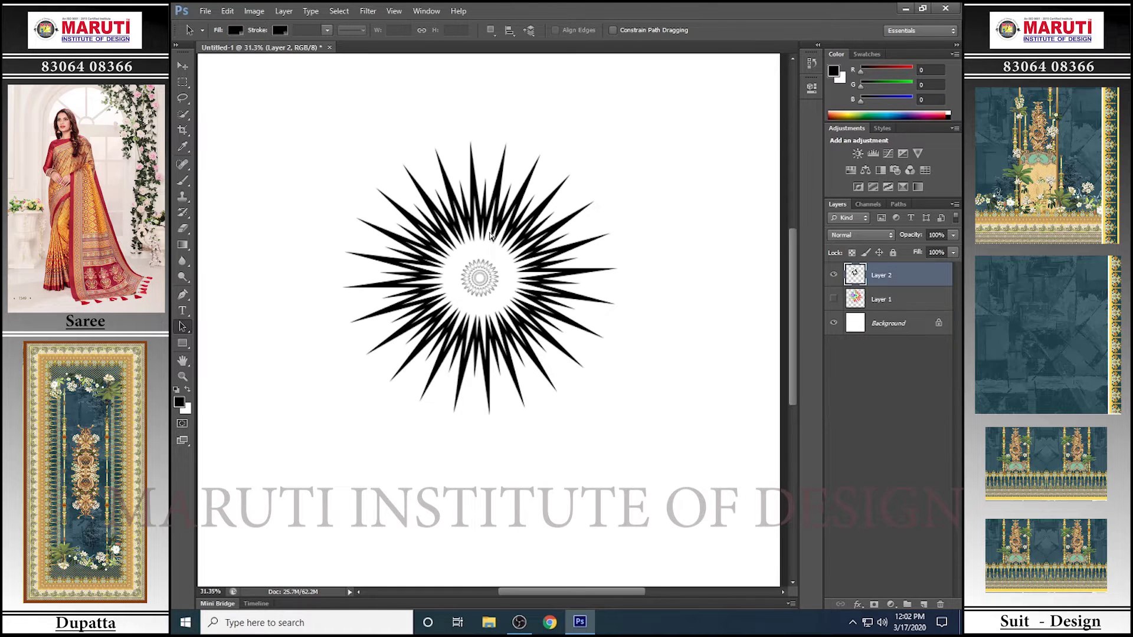
Fill the centre with repeated half-size starburst copies and merge them into one layer
{"action": "key", "text": "ctrl+alt+t"}
{"action": "left_click_drag", "start_coordinate": [489, 235], "coordinate": [581, 215]}
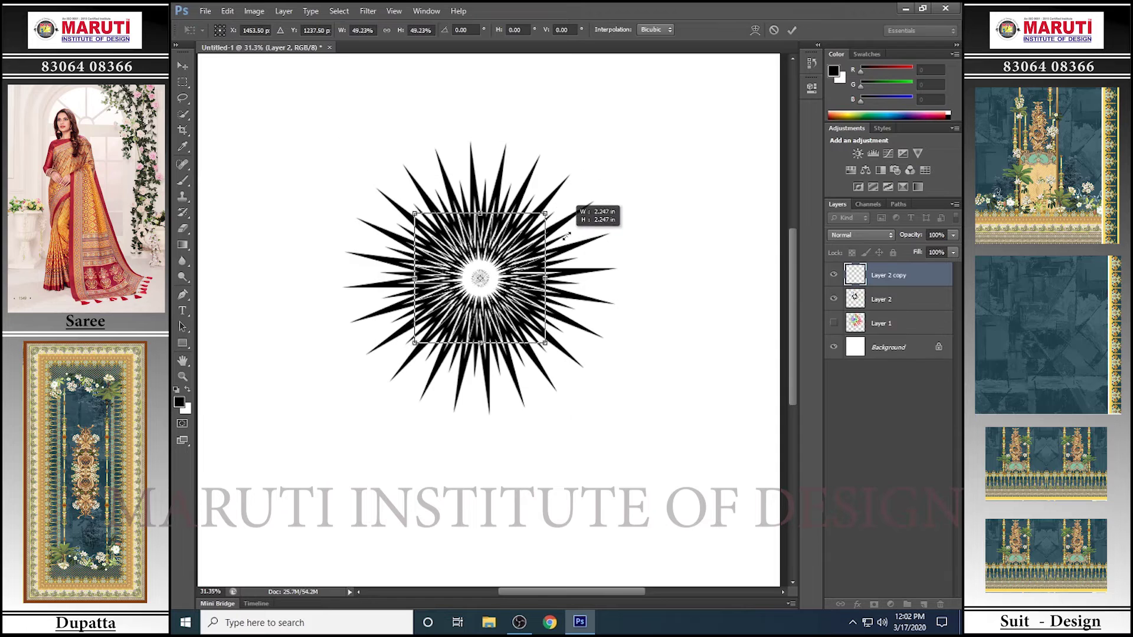
{"action": "key", "text": "Return"}
{"action": "key", "text": "ctrl+shift+alt+t"}
{"action": "key", "text": "ctrl+shift+alt+t"}
{"action": "key", "text": "ctrl+shift+alt+t"}
{"action": "scroll", "coordinate": [563, 241], "scroll_direction": "down", "scroll_amount": 1}
{"action": "left_click", "coordinate": [837, 396], "text": "shift"}
{"action": "key", "text": "ctrl+e"}
Add a new empty layer and hide the finished starburst
{"action": "key", "text": "ctrl+shift+n"}
{"action": "key", "text": "Return"}
{"action": "left_click", "coordinate": [834, 299]}
{"action": "scroll", "coordinate": [455, 245], "scroll_direction": "down", "scroll_amount": 1}
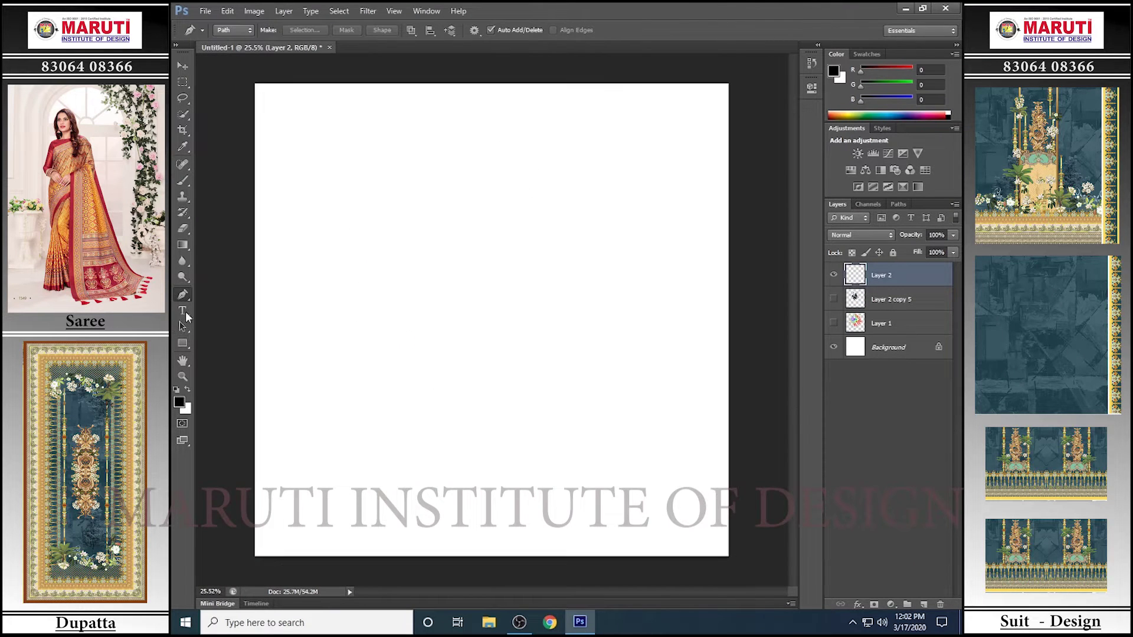
Switch to the Custom Shape tool and replace its library with the All shapes set
{"action": "left_click", "coordinate": [183, 343]}
{"action": "right_click", "coordinate": [186, 344]}
{"action": "left_click", "coordinate": [214, 402]}
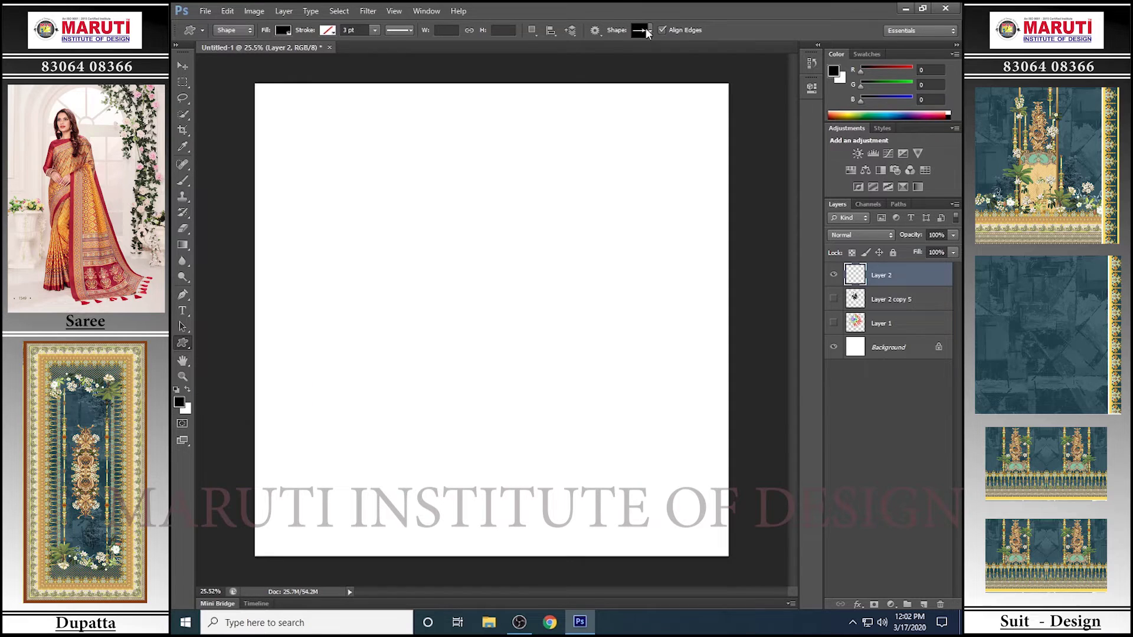
{"action": "left_click", "coordinate": [649, 30]}
{"action": "left_click", "coordinate": [846, 51]}
{"action": "left_click", "coordinate": [869, 226]}
{"action": "left_click", "coordinate": [621, 239]}
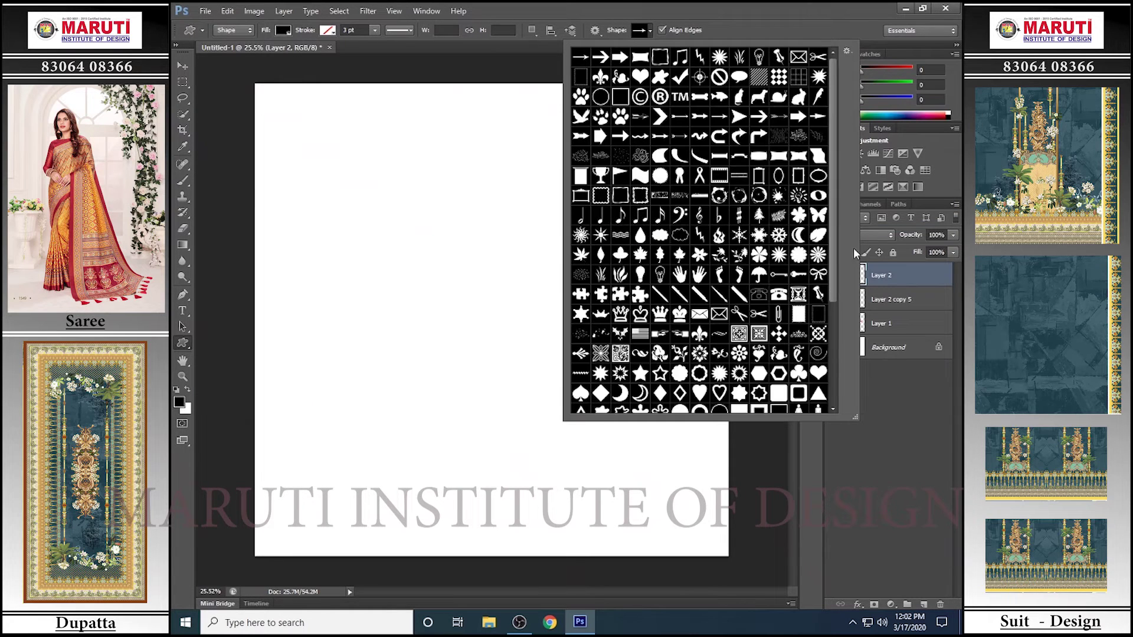
Pick the arrow custom shape and draw an arrow on the canvas
{"action": "scroll", "coordinate": [710, 236], "scroll_direction": "down", "scroll_amount": 2}
{"action": "scroll", "coordinate": [710, 236], "scroll_direction": "down", "scroll_amount": 3}
{"action": "scroll", "coordinate": [680, 283], "scroll_direction": "up", "scroll_amount": 2}
{"action": "scroll", "coordinate": [679, 283], "scroll_direction": "up", "scroll_amount": 1}
{"action": "scroll", "coordinate": [679, 283], "scroll_direction": "up", "scroll_amount": 2}
{"action": "double_click", "coordinate": [656, 138]}
{"action": "mouse_move", "coordinate": [402, 288]}
{"action": "left_mouse_down"}
{"action": "mouse_move", "coordinate": [540, 313]}
{"action": "mouse_move", "coordinate": [479, 319]}
{"action": "mouse_move", "coordinate": [508, 307]}
{"action": "left_mouse_up"}
Rotate an arrow copy 30° about its tip and repeat it around the full circle
{"action": "key", "text": "ctrl+t"}
{"action": "scroll", "coordinate": [442, 315], "scroll_direction": "up", "scroll_amount": 3}
{"action": "left_click_drag", "start_coordinate": [367, 214], "coordinate": [380, 204]}
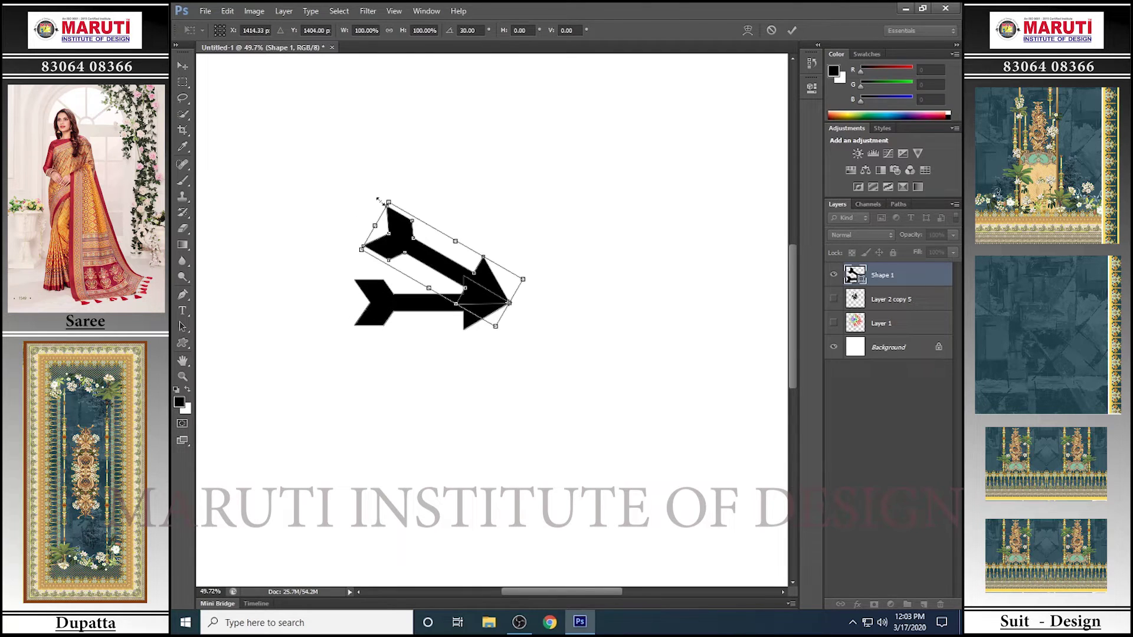
{"action": "key", "text": "Return"}
{"action": "key", "text": "ctrl+alt+shift+t"}
{"action": "key", "text": "ctrl+alt+shift+t"}
{"action": "key", "text": "ctrl+alt+shift+t"}
{"action": "key", "text": "ctrl+alt+shift+t"}
{"action": "key", "text": "ctrl+alt+shift+t"}
{"action": "key", "text": "ctrl+alt+shift+t"}
{"action": "key", "text": "ctrl+alt+shift+t"}
{"action": "key", "text": "ctrl+0"}
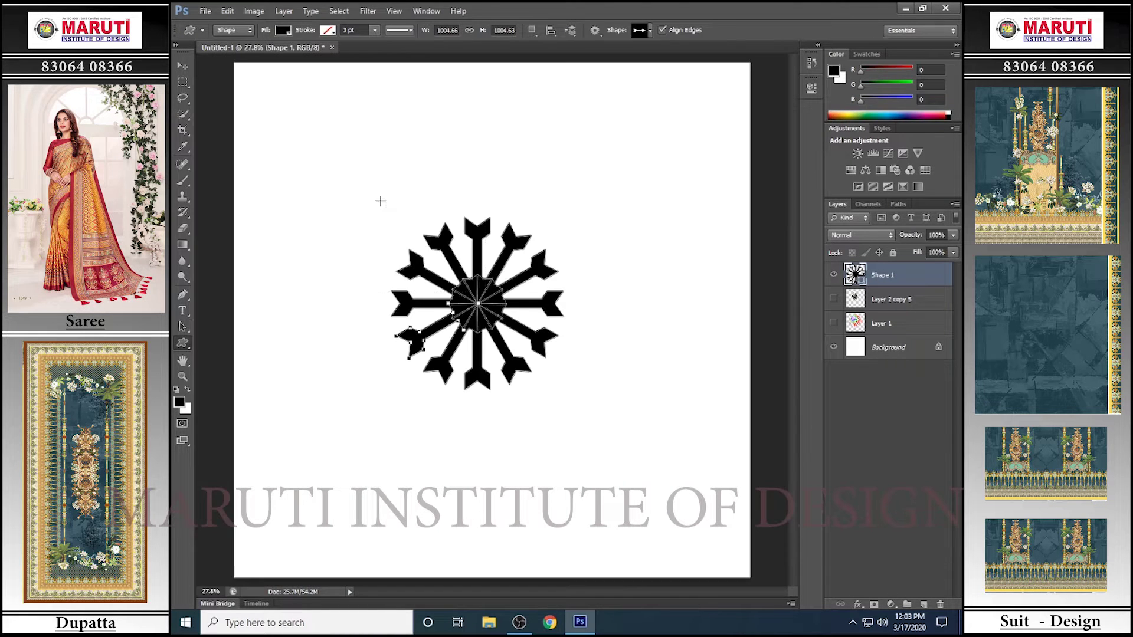
Rasterize the arrow wheel layer
{"action": "key", "text": "a"}
{"action": "key", "text": "g"}
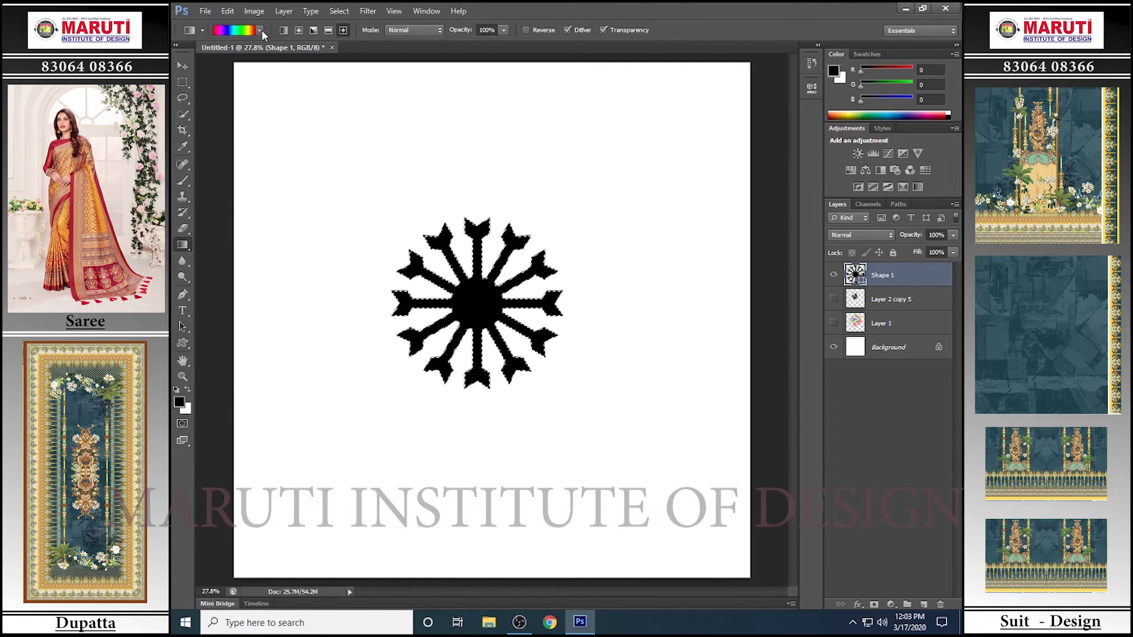
{"action": "right_click", "coordinate": [888, 276]}
{"action": "left_click", "coordinate": [849, 273]}
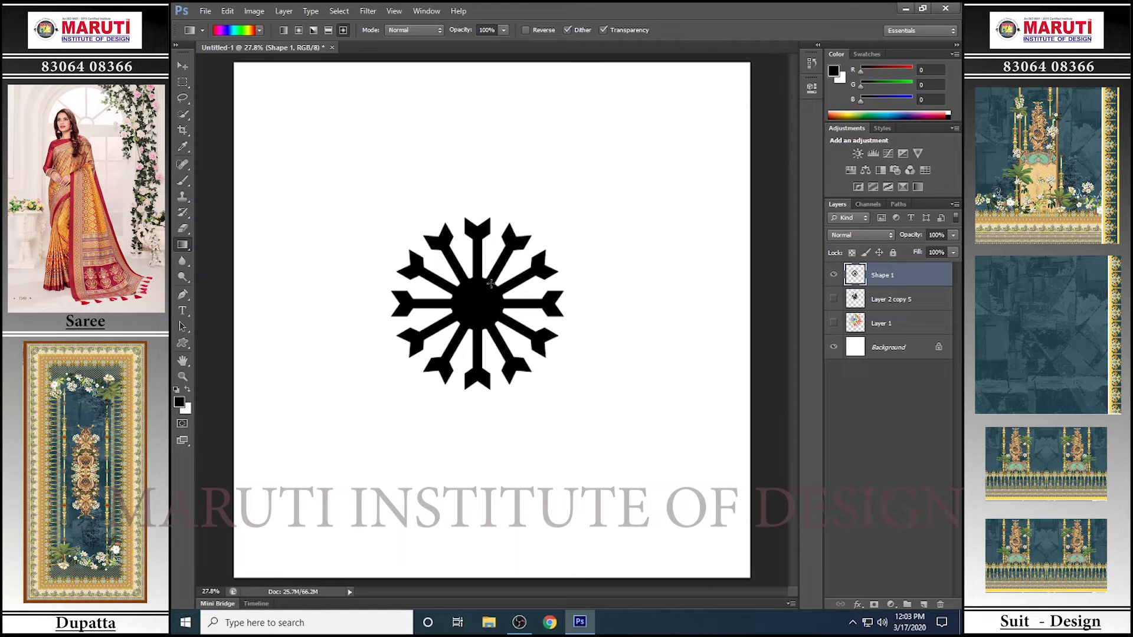
Fill the wheel with a violet-green-orange radial gradient with a small coloured centre
{"action": "left_click", "coordinate": [260, 30]}
{"action": "left_click", "coordinate": [217, 50]}
{"action": "mouse_move", "coordinate": [477, 303]}
{"action": "left_mouse_down"}
{"action": "mouse_move", "coordinate": [561, 304]}
{"action": "mouse_move", "coordinate": [608, 384]}
{"action": "left_mouse_up"}
{"action": "left_click_drag", "start_coordinate": [478, 305], "coordinate": [513, 305]}
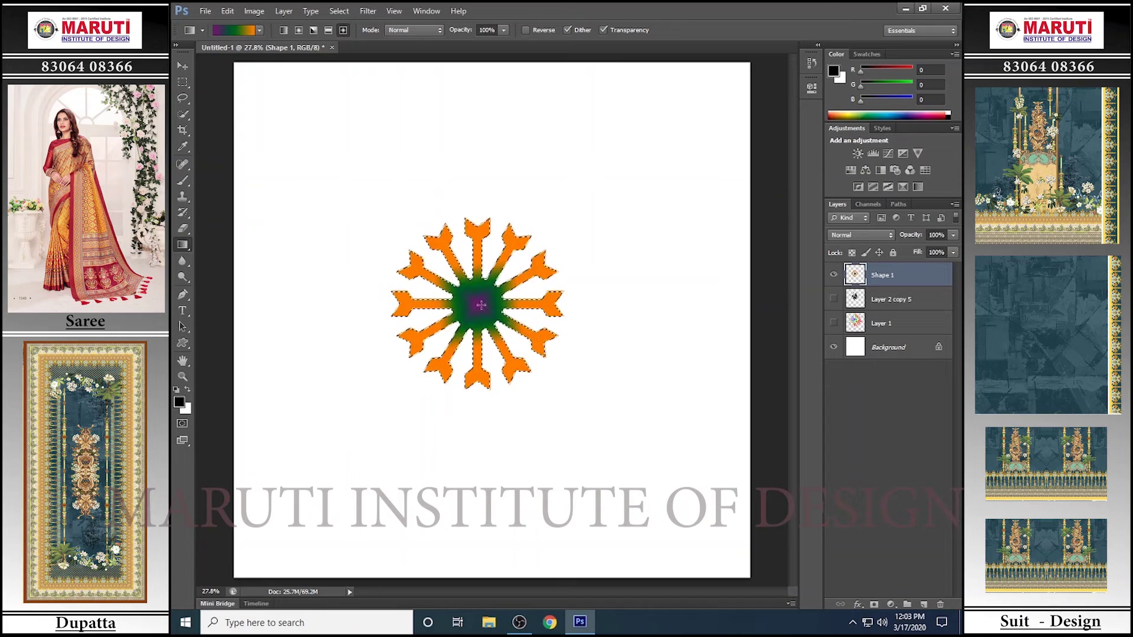
{"action": "key", "text": "ctrl+d"}
Duplicate the wheel and rotate the copy so its arms sit between the originals
{"action": "key", "text": "ctrl+j"}
{"action": "key", "text": "ctrl+t"}
{"action": "mouse_move", "coordinate": [591, 227]}
{"action": "left_mouse_down"}
{"action": "mouse_move", "coordinate": [571, 208]}
{"action": "mouse_move", "coordinate": [605, 228]}
{"action": "left_mouse_up"}
{"action": "key", "text": "Return"}
Fill the wheel copy with a red-green radial gradient and merge it into the wheel
{"action": "left_click", "coordinate": [259, 30]}
{"action": "double_click", "coordinate": [295, 79]}
{"action": "left_click_drag", "start_coordinate": [481, 306], "coordinate": [574, 375]}
{"action": "left_click", "coordinate": [260, 31]}
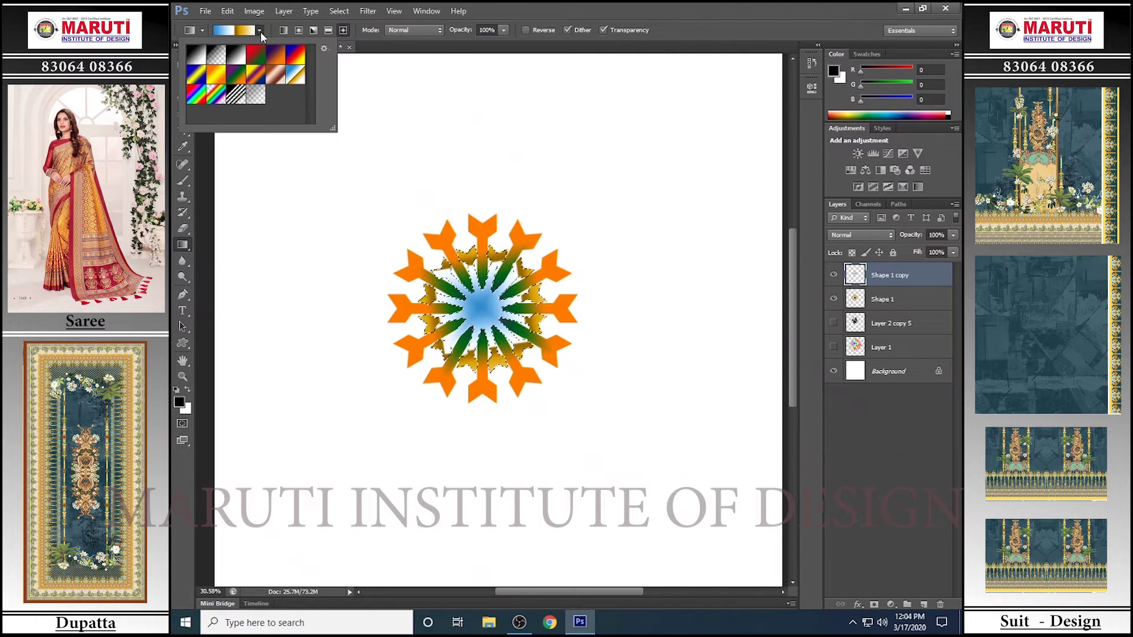
{"action": "left_click_drag", "start_coordinate": [481, 307], "coordinate": [543, 374]}
{"action": "scroll", "coordinate": [523, 342], "scroll_direction": "up", "scroll_amount": 2}
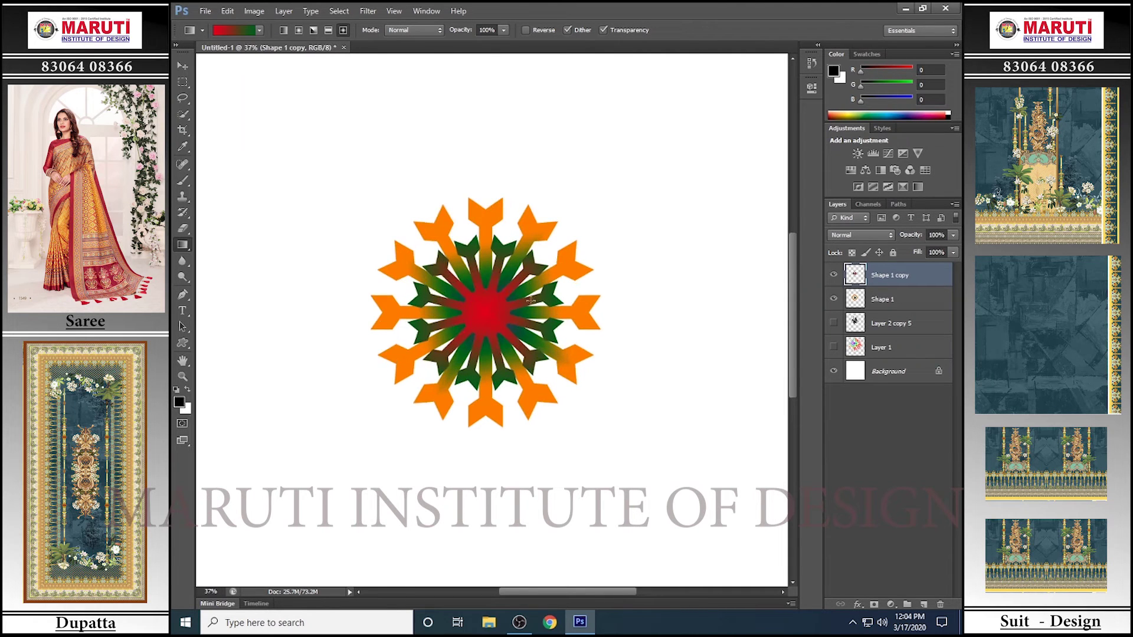
{"action": "key", "text": "ctrl+e"}
Add a smaller, offset-rotated copy of the wheel and merge it in
{"action": "key", "text": "ctrl+t"}
{"action": "key", "text": "ctrl+alt+t"}
{"action": "left_click_drag", "start_coordinate": [600, 197], "coordinate": [537, 261]}
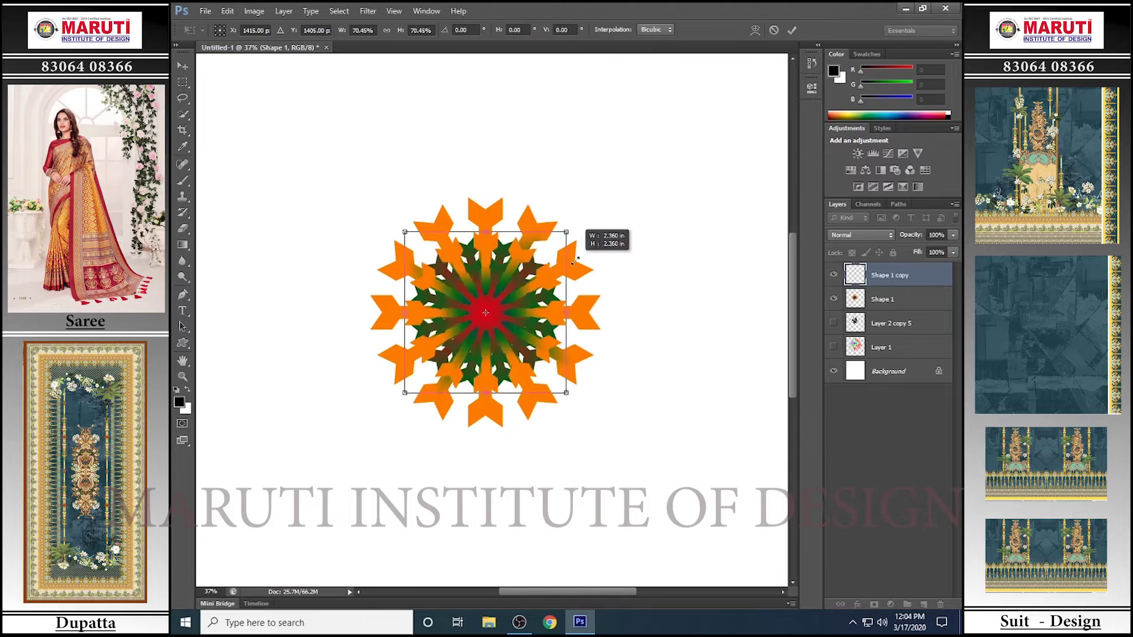
{"action": "left_click_drag", "start_coordinate": [597, 241], "coordinate": [562, 275]}
{"action": "key", "text": "Return"}
{"action": "key", "text": "ctrl+e"}
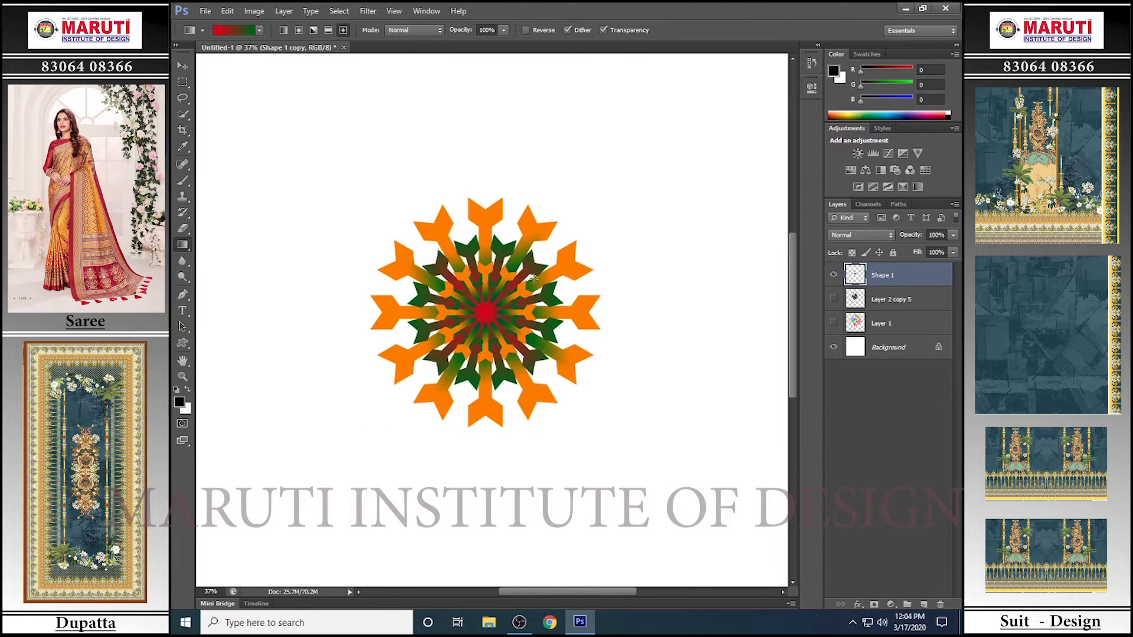
Show the starburst and swirl, then move the wheel lower right, starburst lower left and swirl upper right
{"action": "scroll", "coordinate": [532, 273], "scroll_direction": "down", "scroll_amount": 3}
{"action": "left_click", "coordinate": [833, 299]}
{"action": "left_click", "coordinate": [833, 323]}
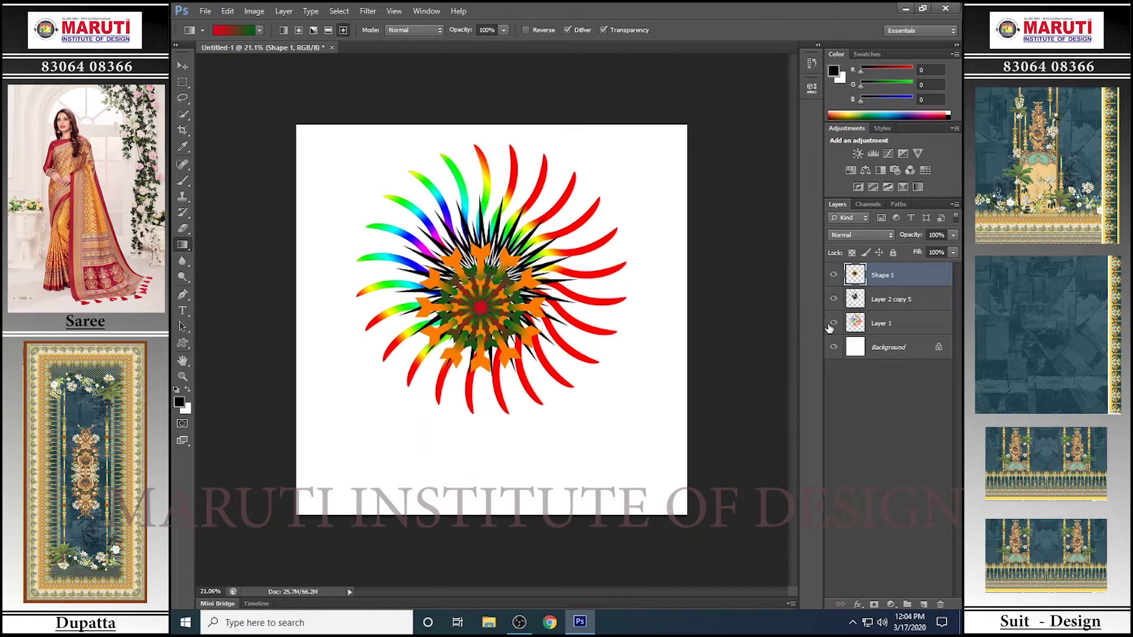
{"action": "key", "text": "v"}
{"action": "mouse_move", "coordinate": [492, 319]}
{"action": "left_mouse_down"}
{"action": "mouse_move", "coordinate": [592, 407]}
{"action": "mouse_move", "coordinate": [578, 449]}
{"action": "left_mouse_up"}
{"action": "left_click", "coordinate": [885, 299]}
{"action": "left_click_drag", "start_coordinate": [483, 283], "coordinate": [374, 423]}
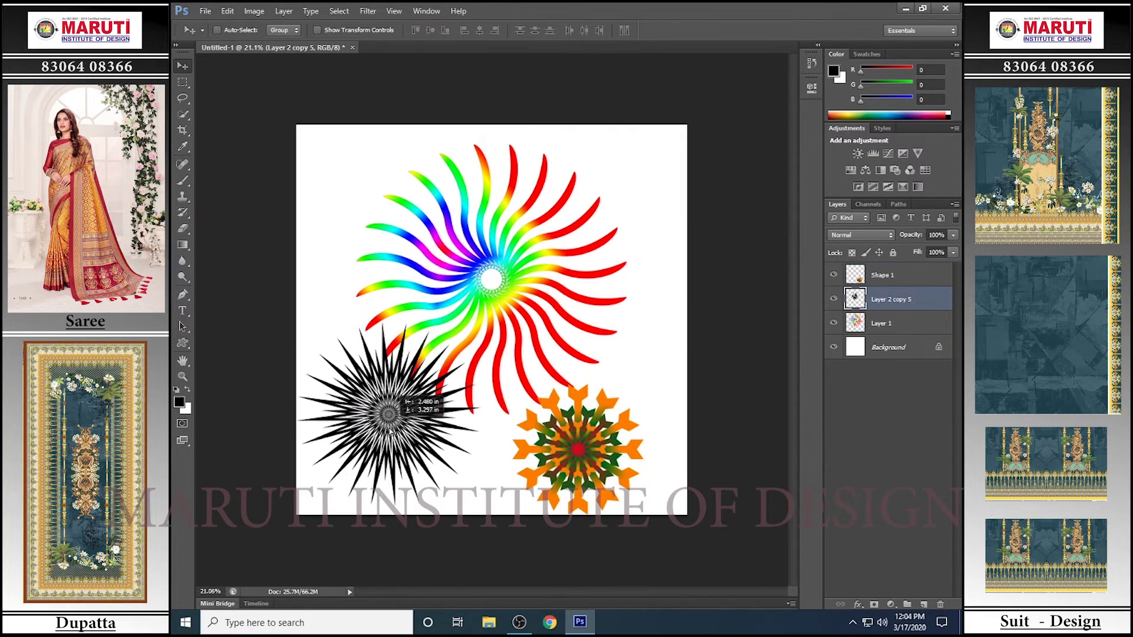
{"action": "left_click", "coordinate": [885, 323]}
{"action": "mouse_move", "coordinate": [478, 490]}
{"action": "left_mouse_down"}
{"action": "mouse_move", "coordinate": [590, 386]}
{"action": "mouse_move", "coordinate": [640, 374]}
{"action": "left_mouse_up"}
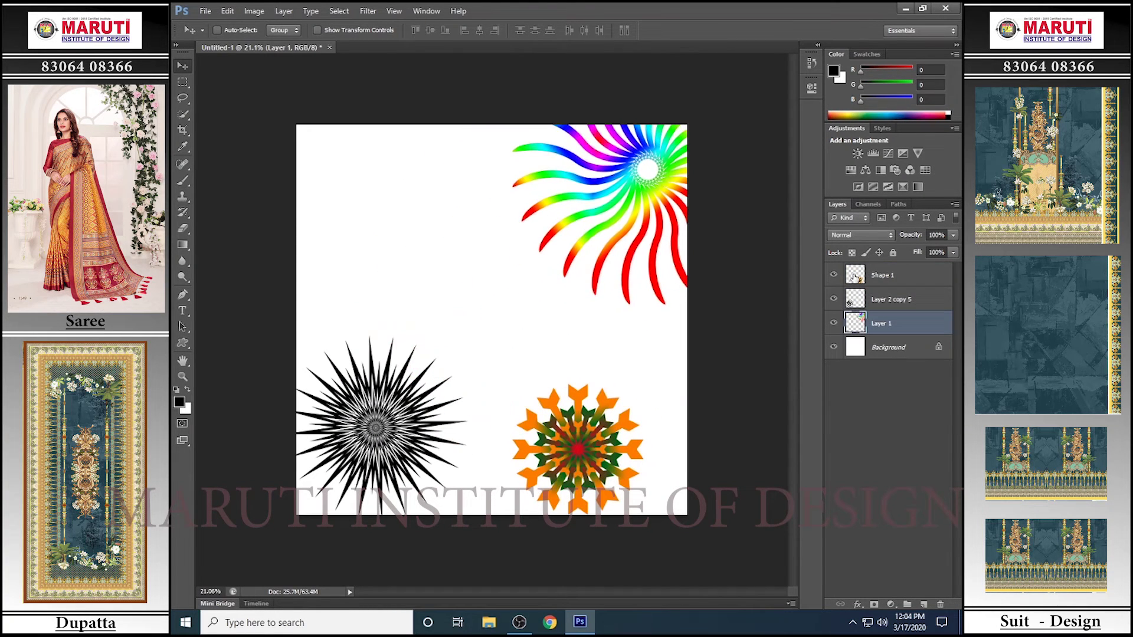
Add a new empty top layer and hide the three earlier motifs
{"action": "left_click", "coordinate": [885, 274]}
{"action": "key", "text": "ctrl+shift+n"}
{"action": "key", "text": "Return"}
{"action": "key", "text": "p"}
{"action": "key", "text": "ctrl+0"}
{"action": "left_click_drag", "start_coordinate": [833, 299], "coordinate": [833, 347]}
Add vertical and horizontal 50% centre guides, then fill the diamond path black
{"action": "key", "text": "alt+v"}
{"action": "key", "text": "e"}
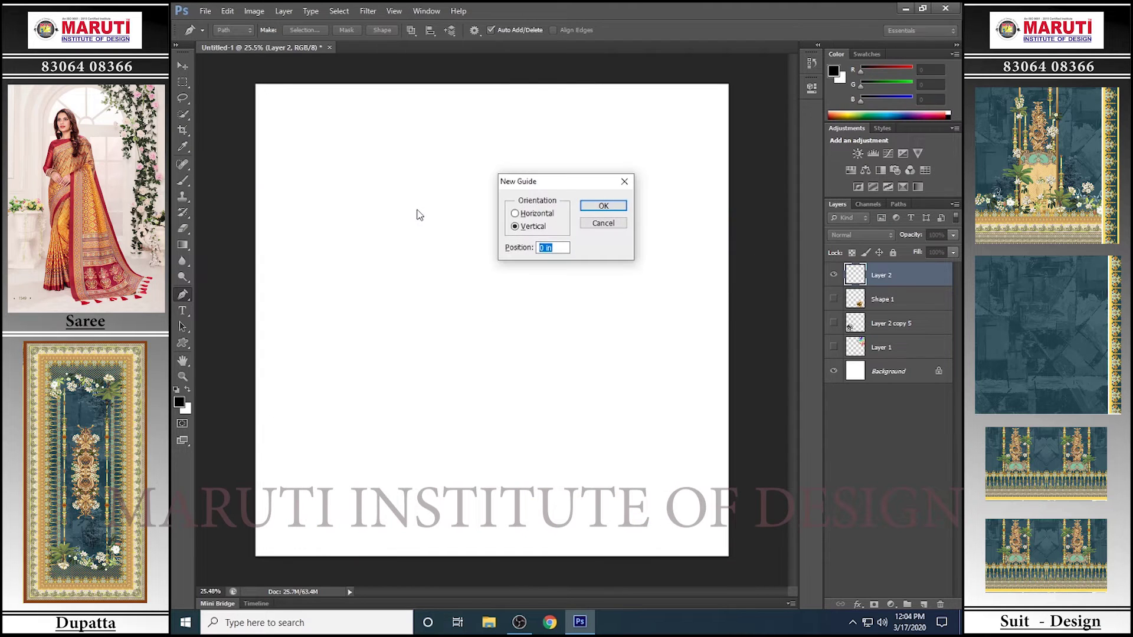
{"action": "key", "text": "Return"}
{"action": "key", "text": "alt+v"}
{"action": "key", "text": "e"}
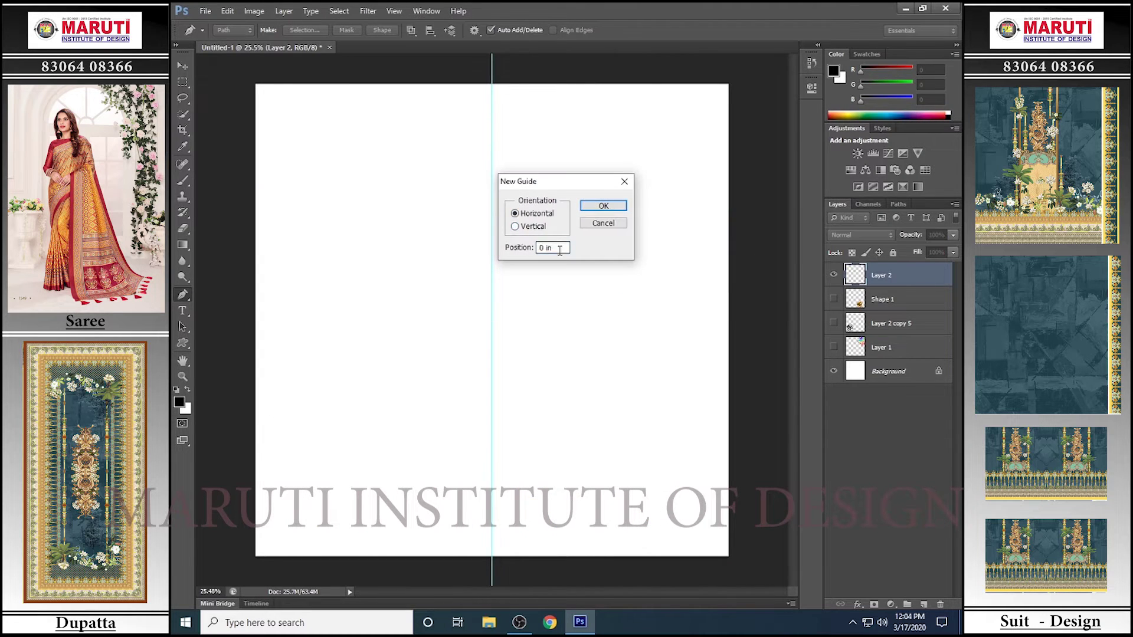
{"action": "type", "text": "5"}
{"action": "key", "text": "Return"}
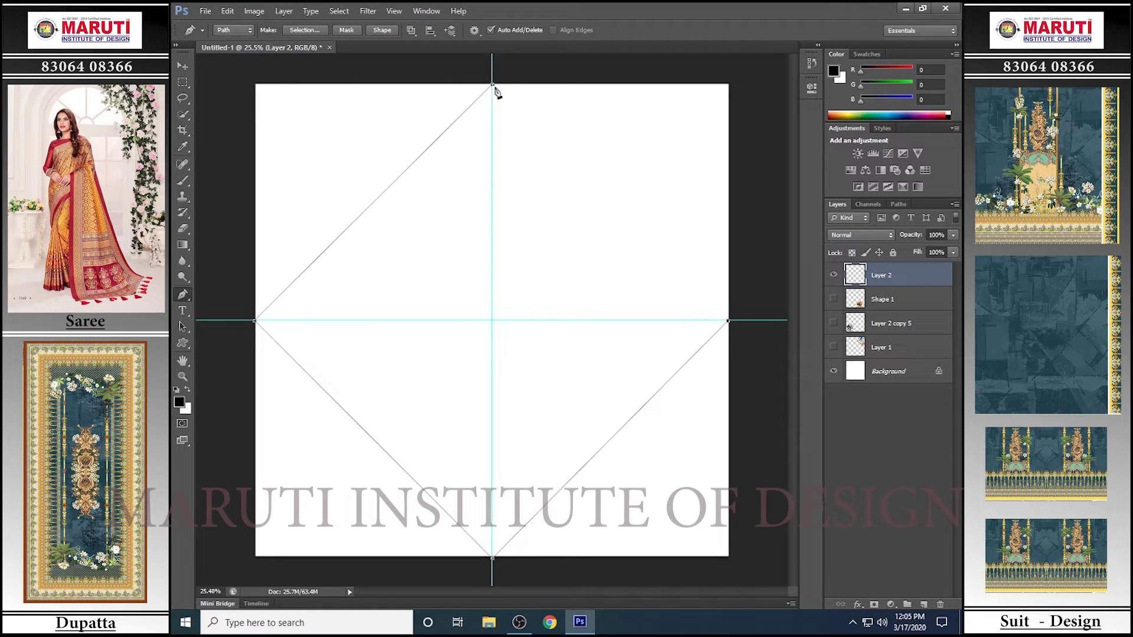
{"action": "key", "text": "ctrl+Return"}
{"action": "key", "text": "alt+BackSpace"}
Duplicate the black diamond, rotate the copy 45° and merge into an eight-point star
{"action": "key", "text": "ctrl+d"}
{"action": "key", "text": "ctrl+j"}
{"action": "key", "text": "ctrl+t"}
{"action": "left_click_drag", "start_coordinate": [637, 69], "coordinate": [772, 250]}
{"action": "key", "text": "Return"}
{"action": "key", "text": "ctrl+e"}
{"action": "key", "text": "p"}
{"action": "key", "text": "ctrl+0"}
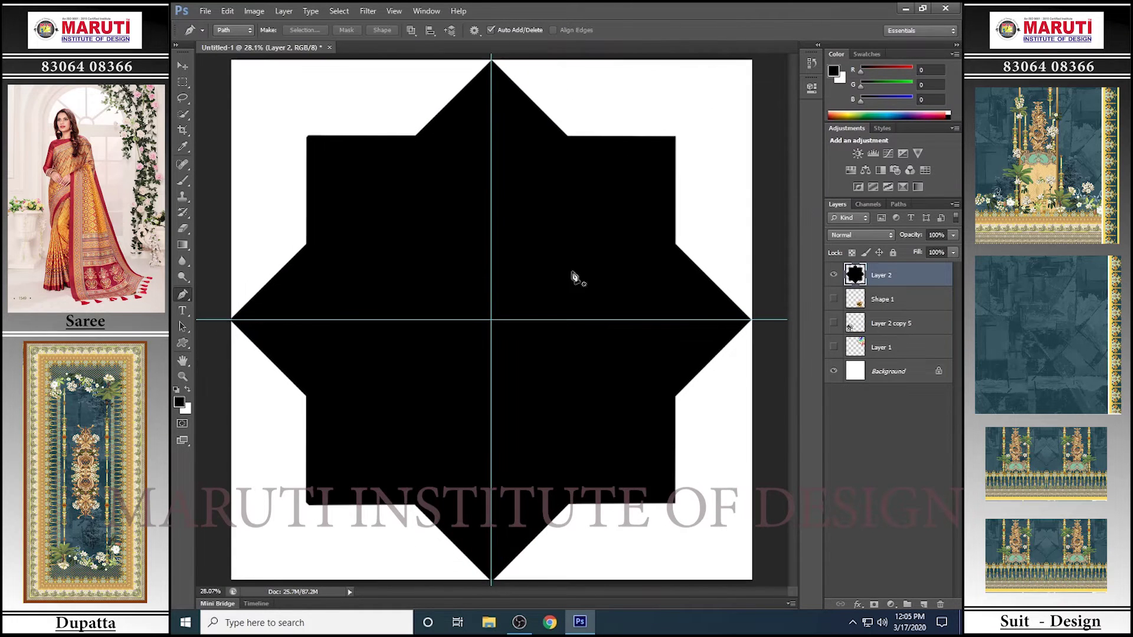
Hollow the star into a thick outline by deleting a smaller copy's inner area
{"action": "key", "text": "ctrl+j"}
{"action": "key", "text": "ctrl+t"}
{"action": "left_click_drag", "start_coordinate": [752, 59], "coordinate": [732, 78]}
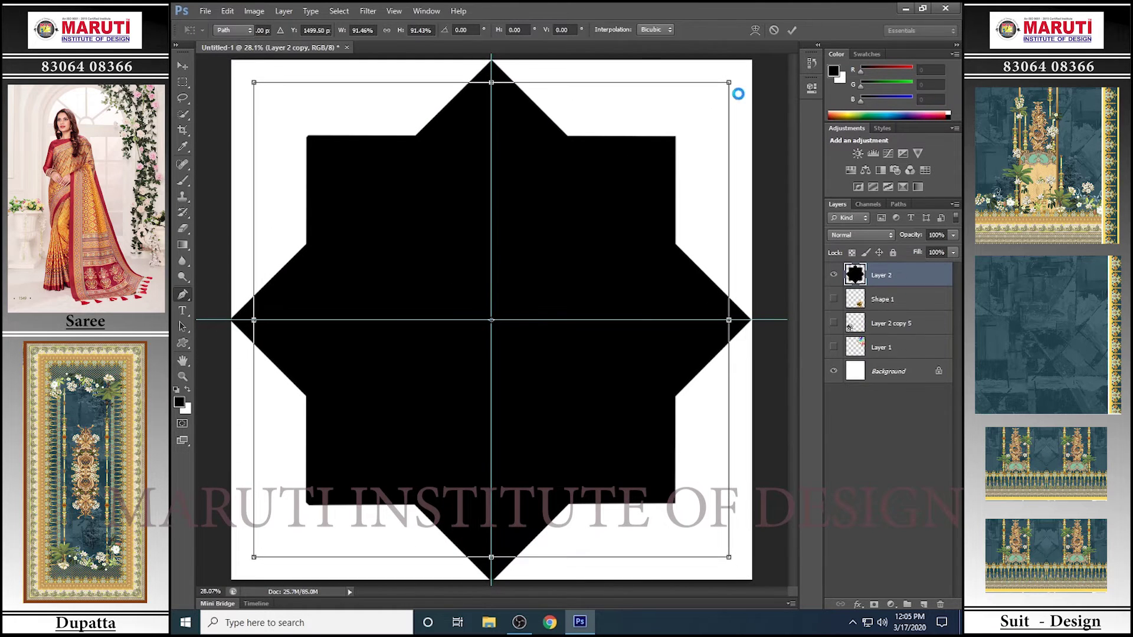
{"action": "key", "text": "Return"}
{"action": "left_click", "coordinate": [853, 275], "text": "ctrl"}
{"action": "key", "text": "Delete"}
{"action": "key", "text": "ctrl+d"}
{"action": "key", "text": "ctrl+e"}
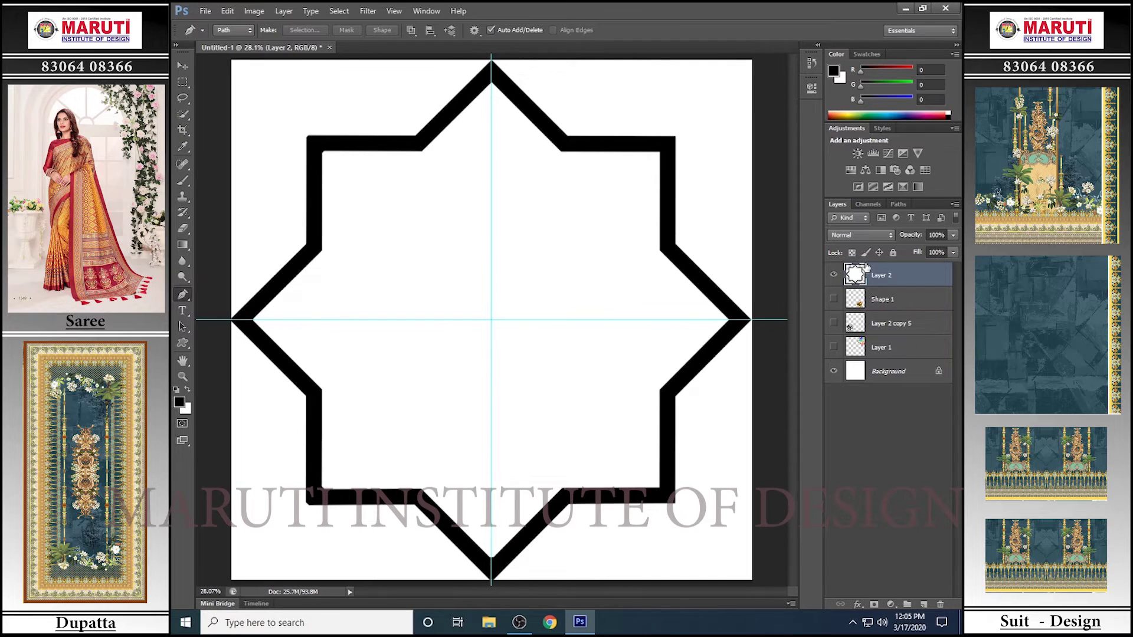
Add a smaller, rotated copy of the outline star inside it and merge
{"action": "key", "text": "ctrl+t"}
{"action": "mouse_move", "coordinate": [750, 59]}
{"action": "left_mouse_down"}
{"action": "mouse_move", "coordinate": [712, 129]}
{"action": "mouse_move", "coordinate": [796, 240]}
{"action": "mouse_move", "coordinate": [770, 171]}
{"action": "left_mouse_up"}
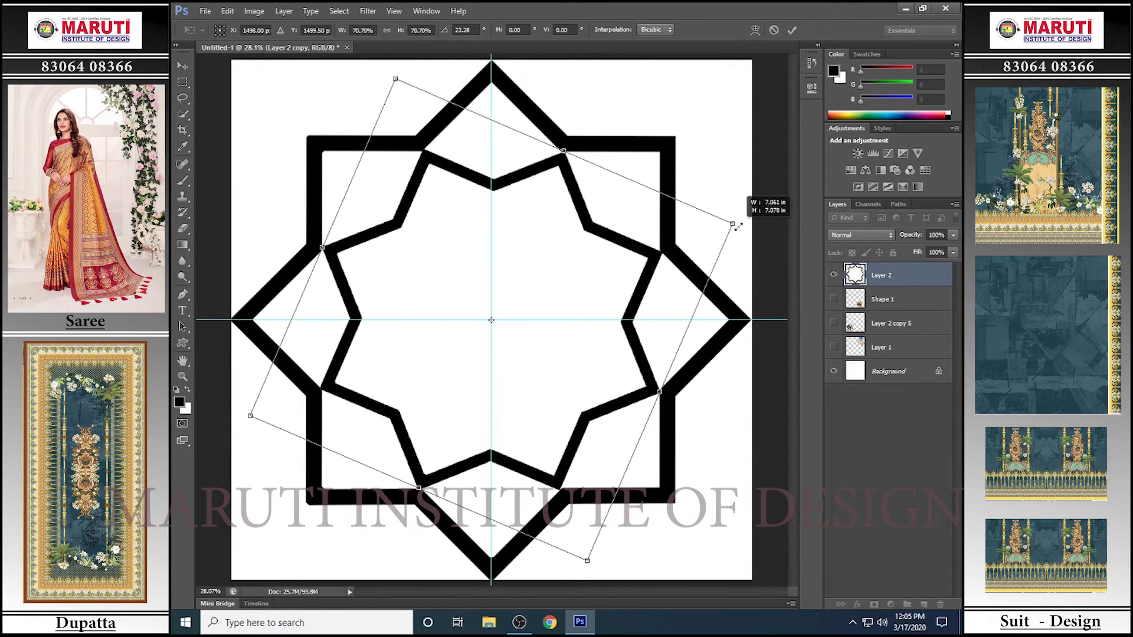
{"action": "key", "text": "Return"}
{"action": "key", "text": "ctrl+e"}
Repeat scaled, rotated copies inward with Ctrl+Alt+Shift+T, then select the nested star layers
{"action": "key", "text": "ctrl+alt+t"}
{"action": "left_click_drag", "start_coordinate": [751, 60], "coordinate": [683, 188]}
{"action": "key", "text": "Return"}
{"action": "key", "text": "ctrl+alt+shift+t"}
{"action": "key", "text": "ctrl+alt+shift+t"}
{"action": "key", "text": "ctrl+alt+shift+t"}
{"action": "key", "text": "ctrl+alt+shift+t"}
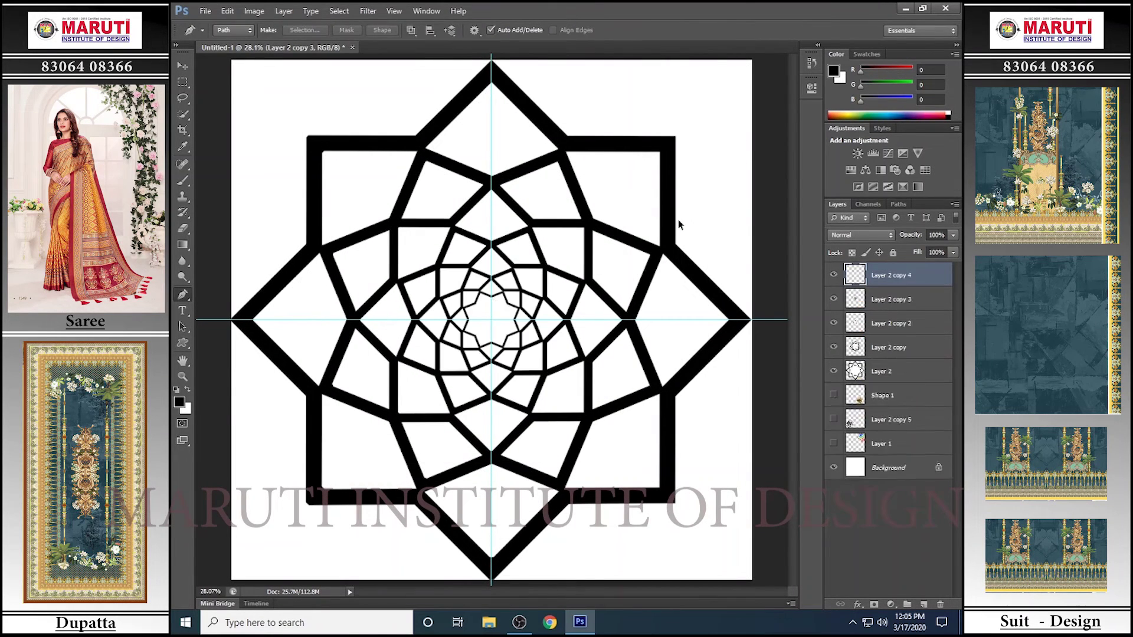
{"action": "key", "text": "ctrl+alt+shift+t"}
{"action": "key", "text": "ctrl+alt+shift+t"}
{"action": "key", "text": "ctrl+alt+shift+t"}
{"action": "left_click", "coordinate": [881, 491], "text": "shift"}
Merge the nested stars and fill the four star-point triangles with a green-red gradient
{"action": "key", "text": "ctrl+e"}
{"action": "left_click", "coordinate": [833, 275]}
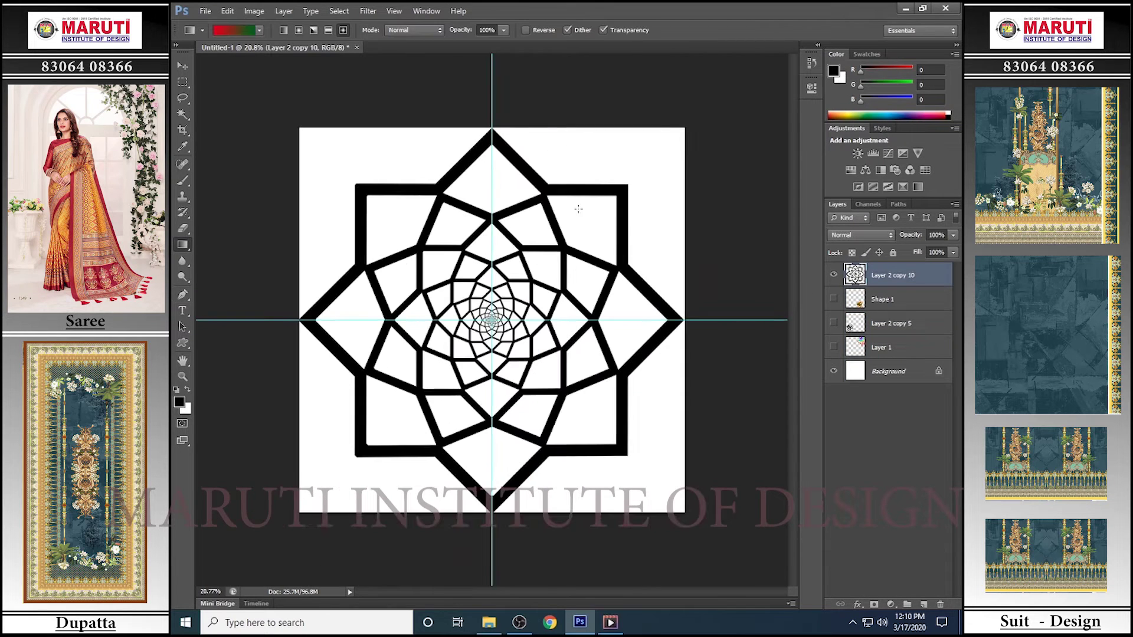
{"action": "key", "text": "w"}
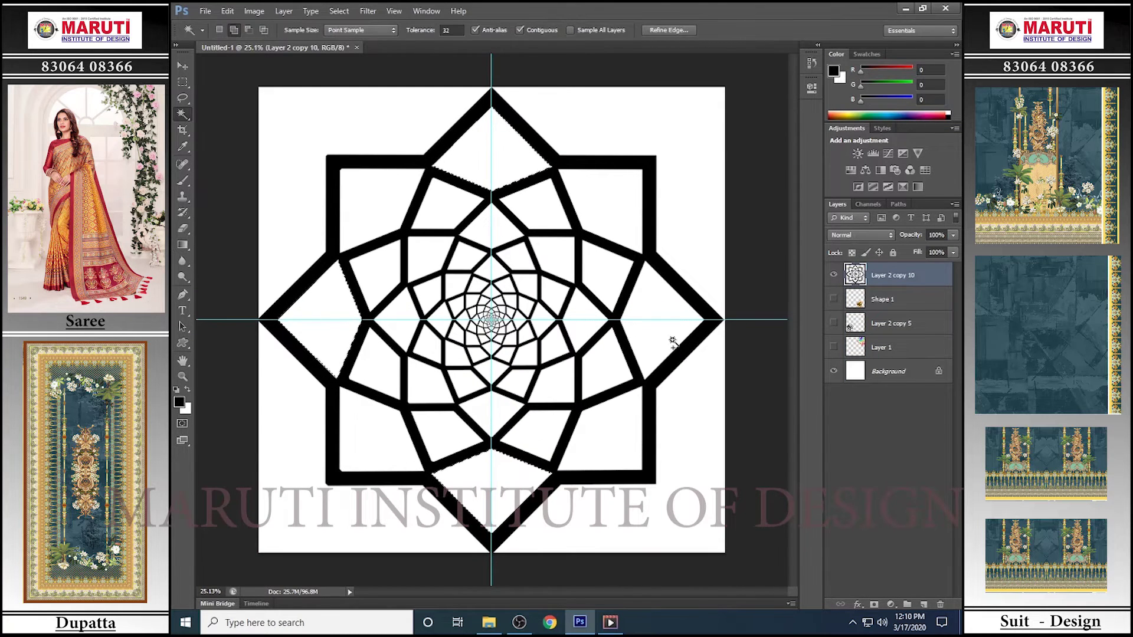
{"action": "key", "text": "g"}
{"action": "left_click_drag", "start_coordinate": [491, 319], "coordinate": [535, 316]}
{"action": "key", "text": "ctrl+d"}
Fill the four corner regions with the Orange, Yellow, Orange gradient preset
{"action": "key", "text": "w"}
{"action": "left_click", "coordinate": [376, 208]}
{"action": "left_click", "coordinate": [590, 201]}
{"action": "left_click", "coordinate": [599, 436], "text": "shift"}
{"action": "left_click", "coordinate": [349, 434], "text": "shift"}
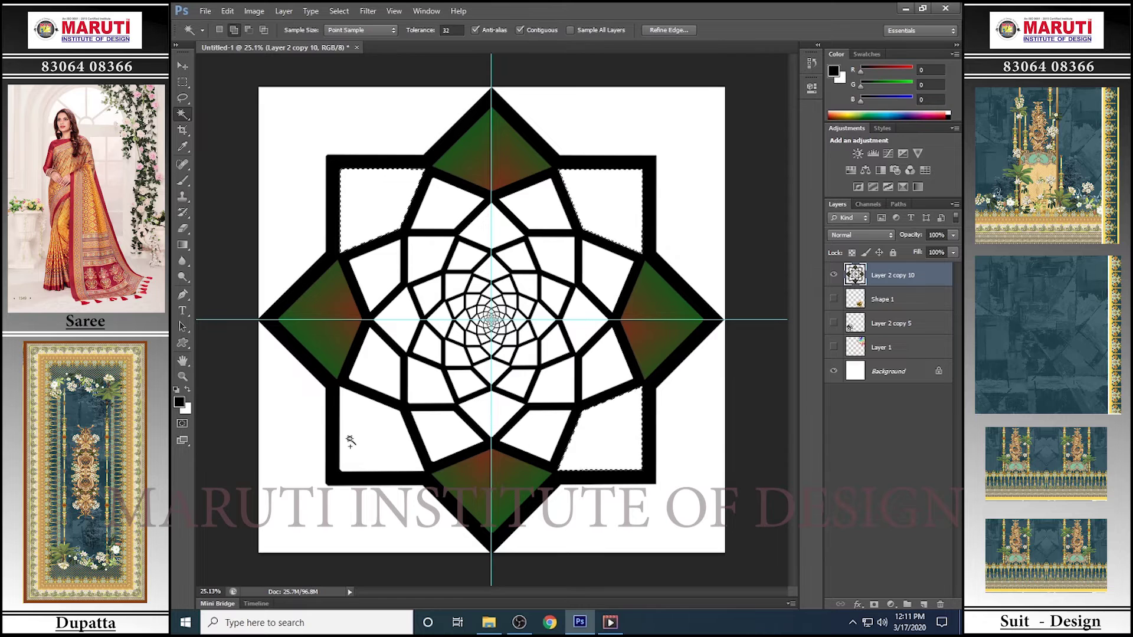
{"action": "key", "text": "g"}
{"action": "left_click", "coordinate": [228, 30]}
{"action": "left_click", "coordinate": [592, 149]}
{"action": "left_click", "coordinate": [672, 134]}
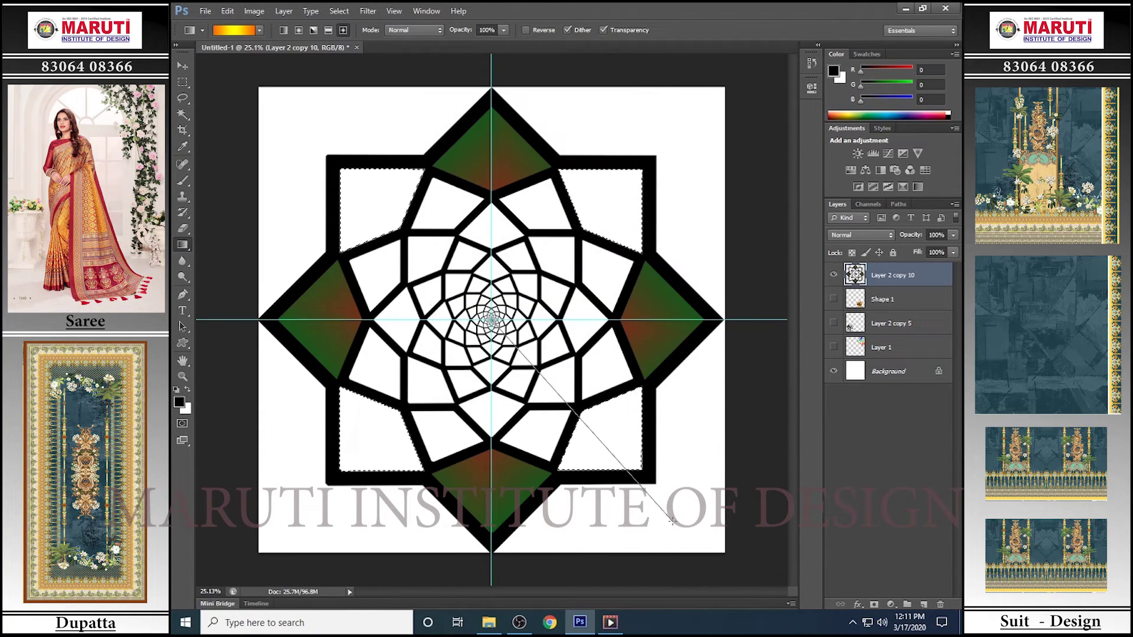
{"action": "left_click_drag", "start_coordinate": [492, 319], "coordinate": [643, 171]}
{"action": "key", "text": "ctrl+d"}
Select the upper-left and right white cells and pick a multicolour gradient preset
{"action": "scroll", "coordinate": [532, 215], "scroll_direction": "up", "scroll_amount": 1}
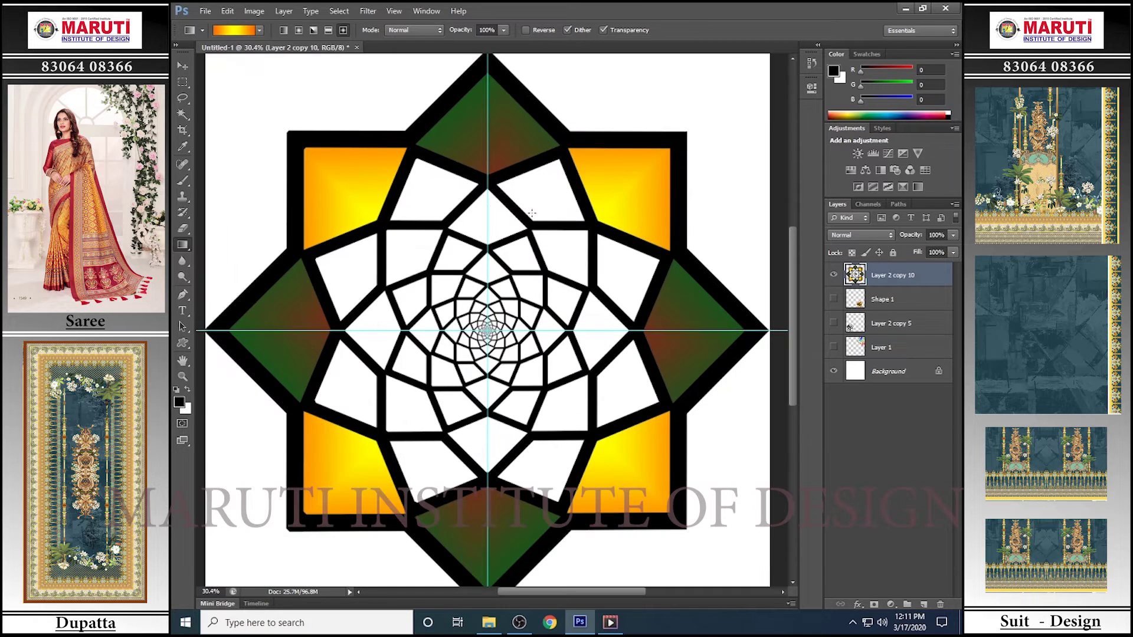
{"action": "key", "text": "e"}
{"action": "key", "text": "w"}
{"action": "left_click", "coordinate": [432, 189]}
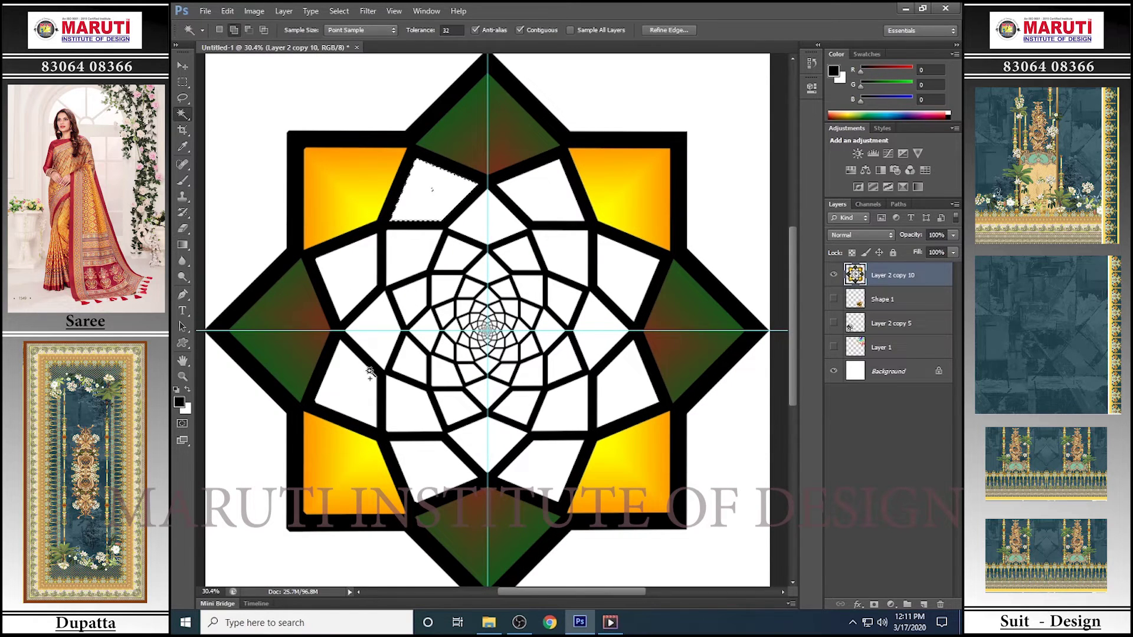
{"action": "left_click", "coordinate": [624, 273], "text": "shift"}
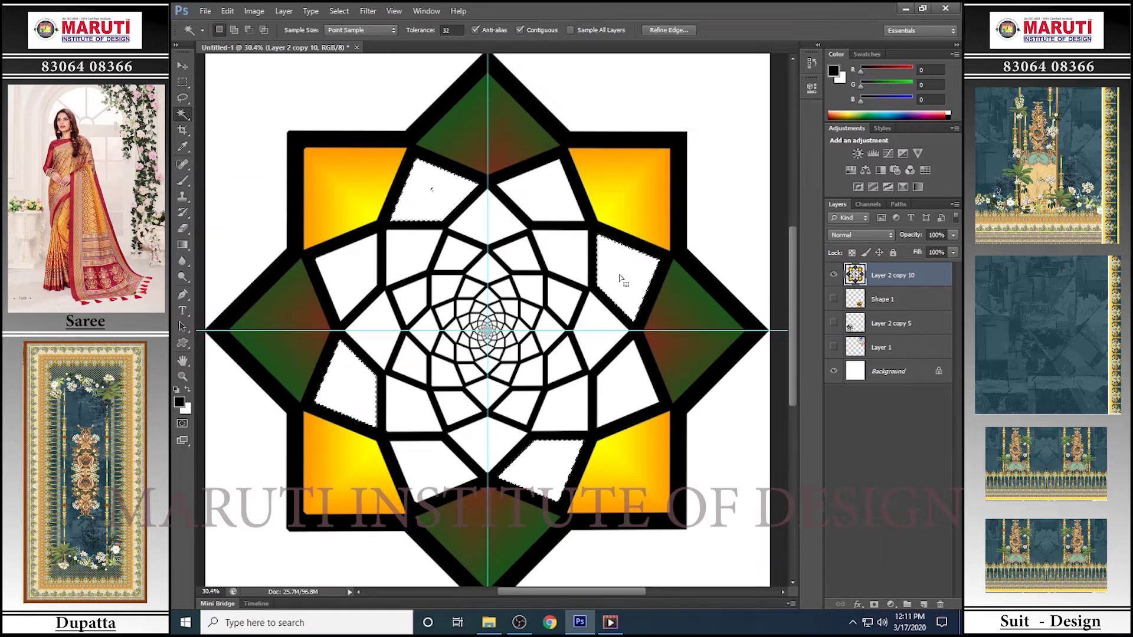
{"action": "key", "text": "g"}
{"action": "left_click", "coordinate": [260, 30]}
{"action": "double_click", "coordinate": [223, 99]}
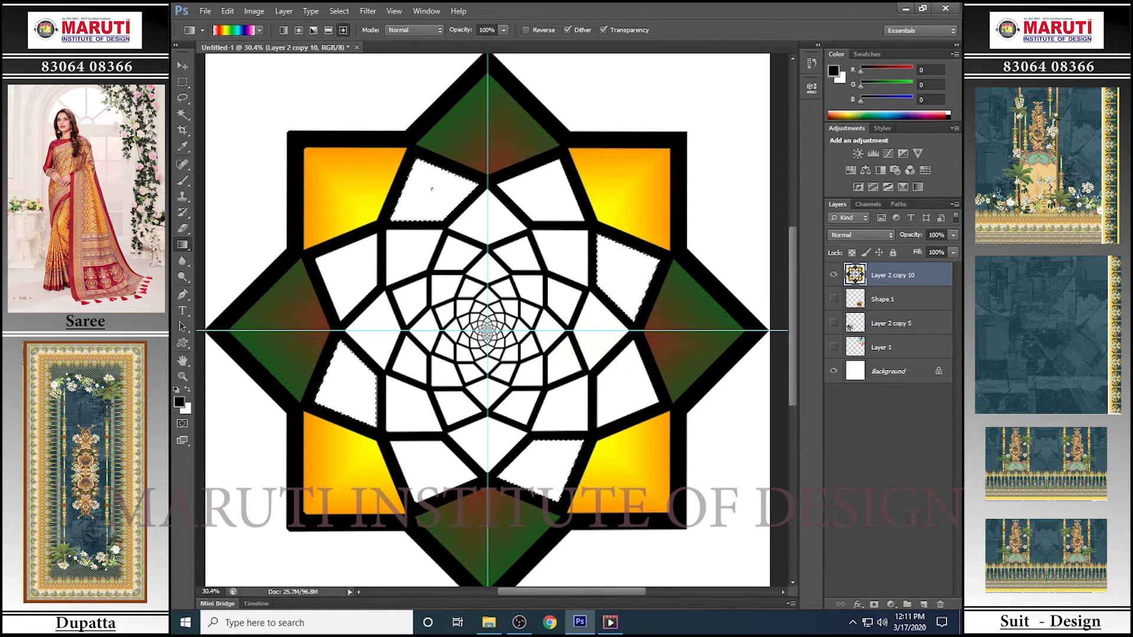
Fill the selected ring cells with a purple-to-cyan gradient and deselect
{"action": "left_click_drag", "start_coordinate": [487, 330], "coordinate": [642, 306]}
{"action": "key", "text": "ctrl+d"}
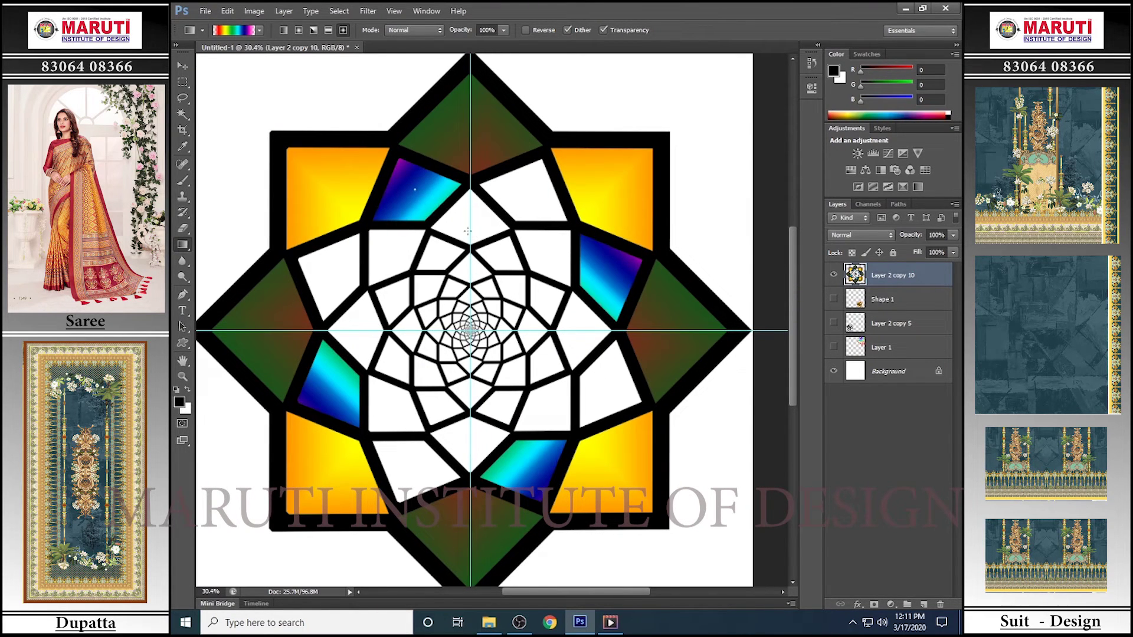
{"action": "key", "text": "w"}
{"action": "scroll", "coordinate": [415, 201], "scroll_direction": "up", "scroll_amount": 5}
{"action": "scroll", "coordinate": [421, 213], "scroll_direction": "down", "scroll_amount": 4}
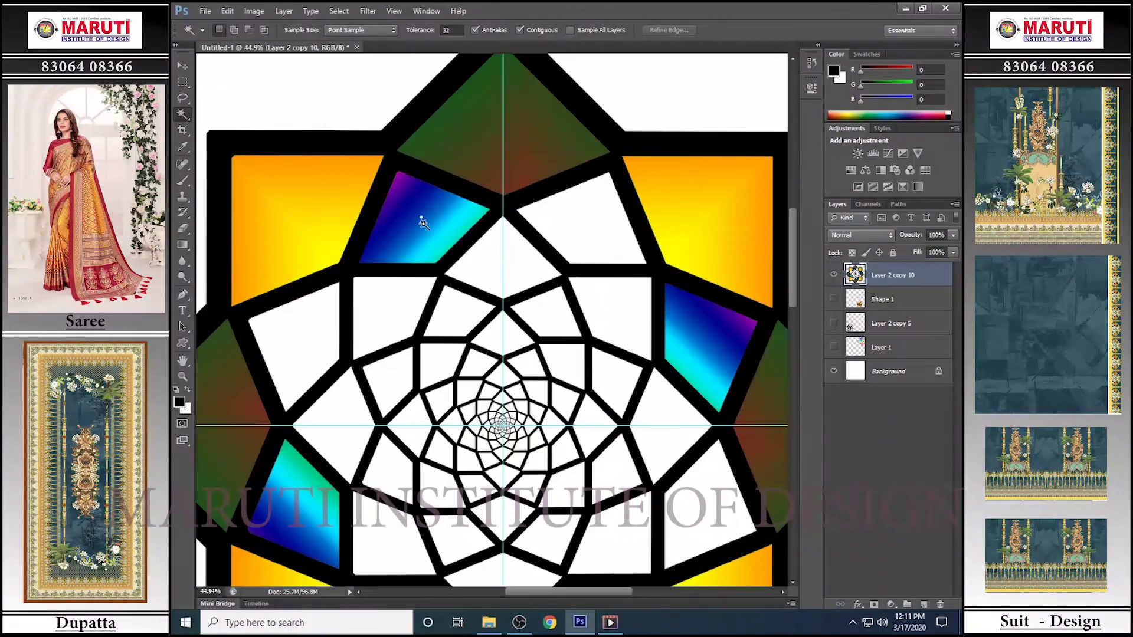
{"action": "scroll", "coordinate": [437, 236], "scroll_direction": "down", "scroll_amount": 1}
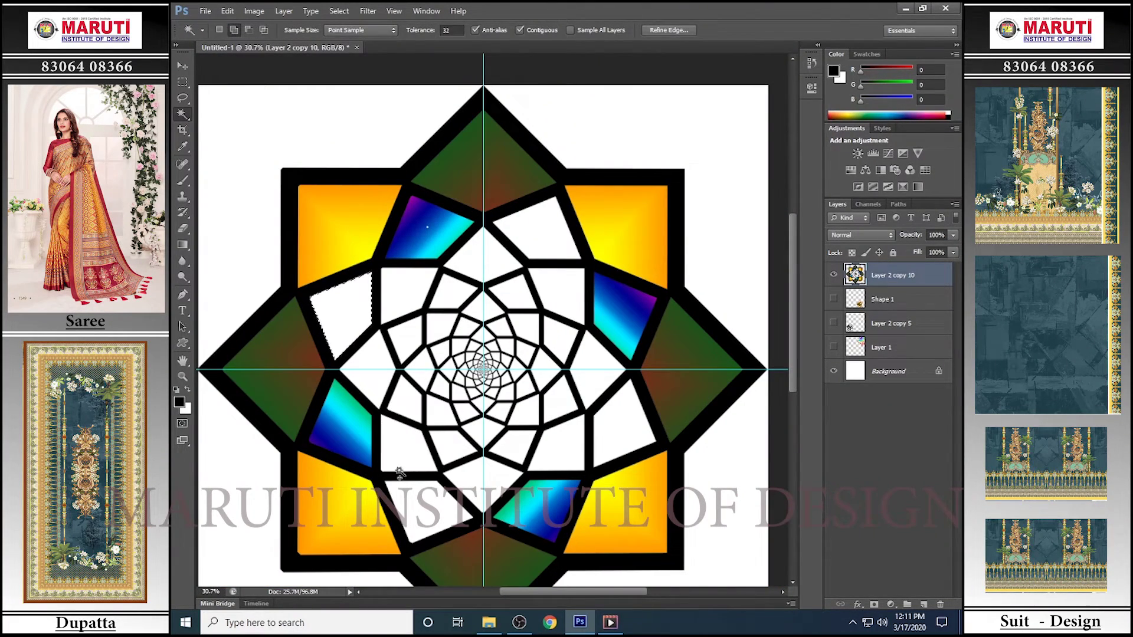
Select the cells between them and fill them with the red-to-green gradient
{"action": "left_click", "coordinate": [610, 432]}
{"action": "left_click", "coordinate": [540, 236]}
{"action": "key", "text": "g"}
{"action": "left_click", "coordinate": [259, 30]}
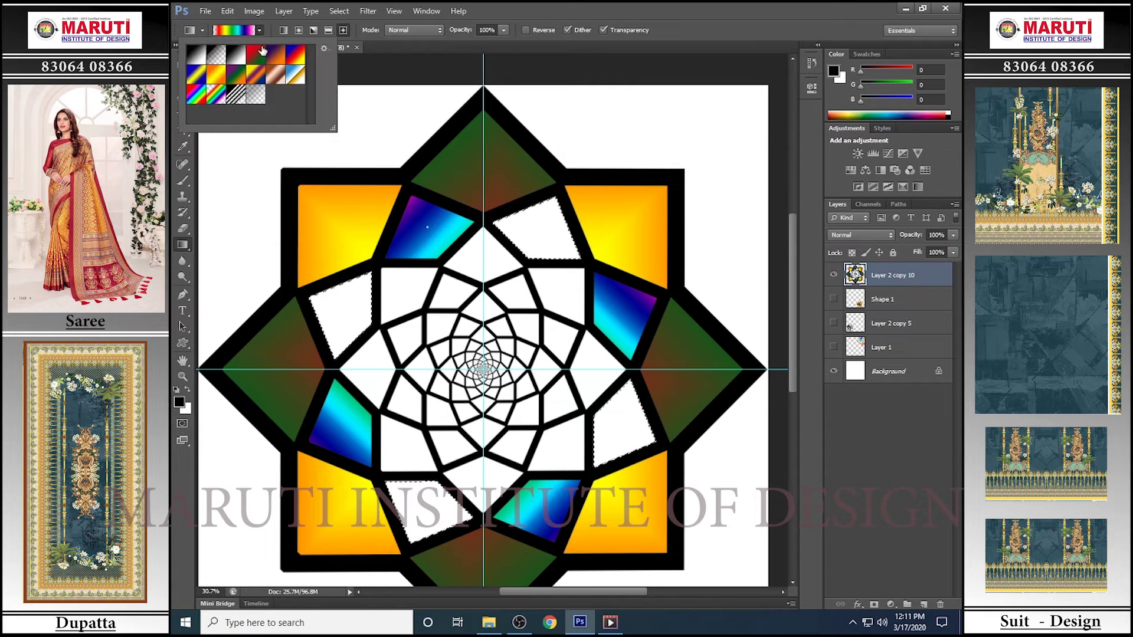
{"action": "left_click", "coordinate": [255, 66]}
{"action": "mouse_move", "coordinate": [482, 371]}
{"action": "left_mouse_down"}
{"action": "mouse_move", "coordinate": [659, 468]}
{"action": "mouse_move", "coordinate": [708, 466]}
{"action": "left_mouse_up"}
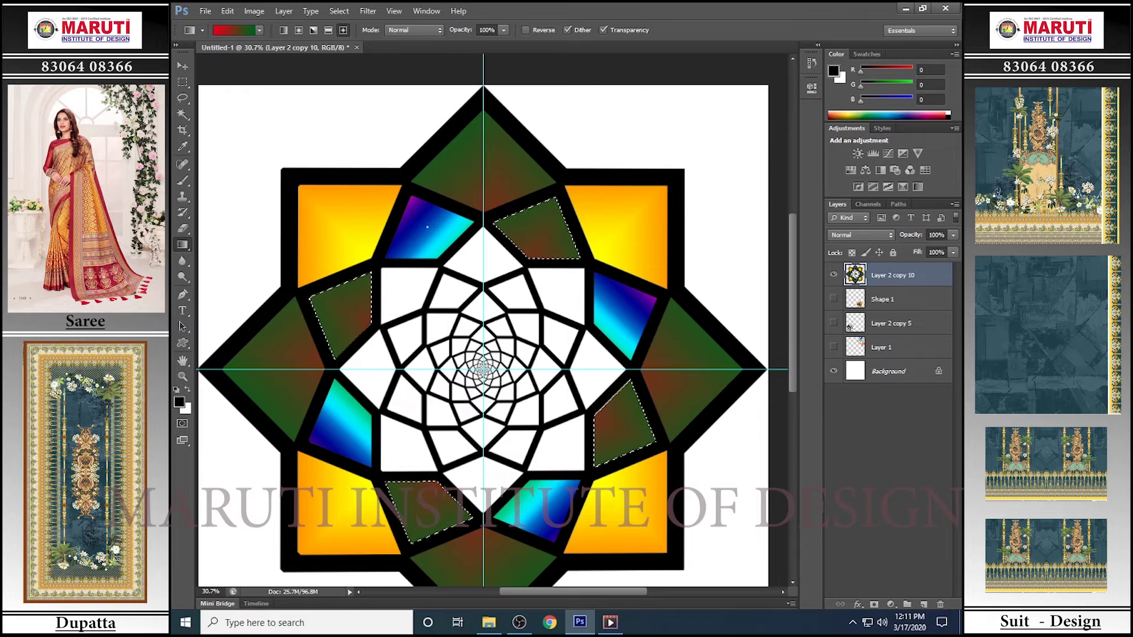
{"action": "scroll", "coordinate": [707, 465], "scroll_direction": "down", "scroll_amount": 3}
{"action": "scroll", "coordinate": [466, 301], "scroll_direction": "down", "scroll_amount": 1}
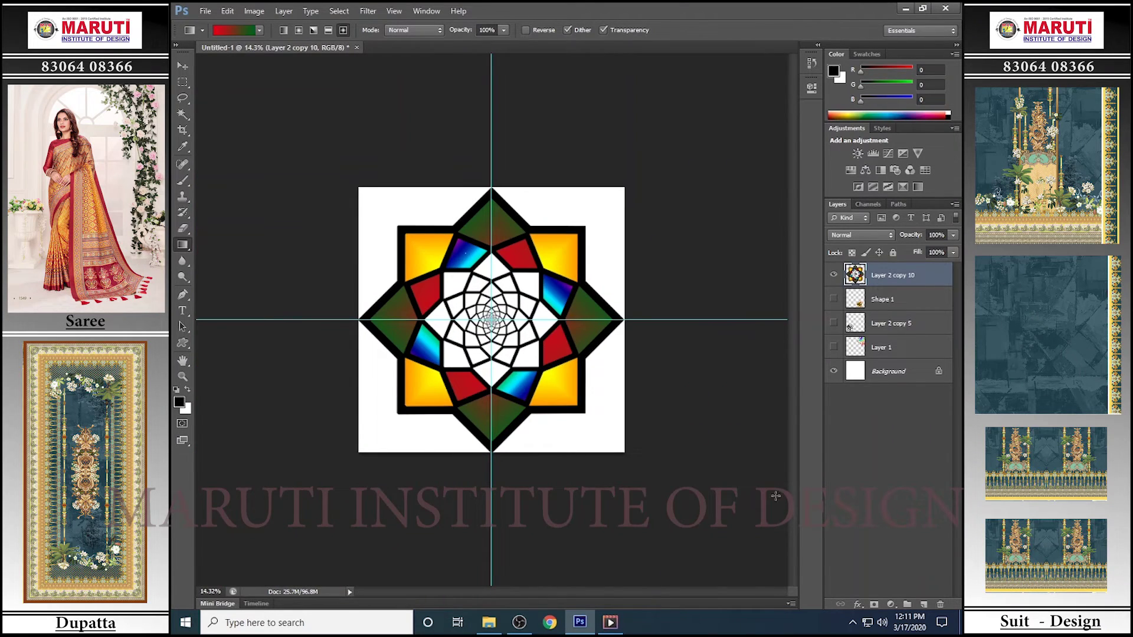
{"action": "scroll", "coordinate": [470, 235], "scroll_direction": "up", "scroll_amount": 5}
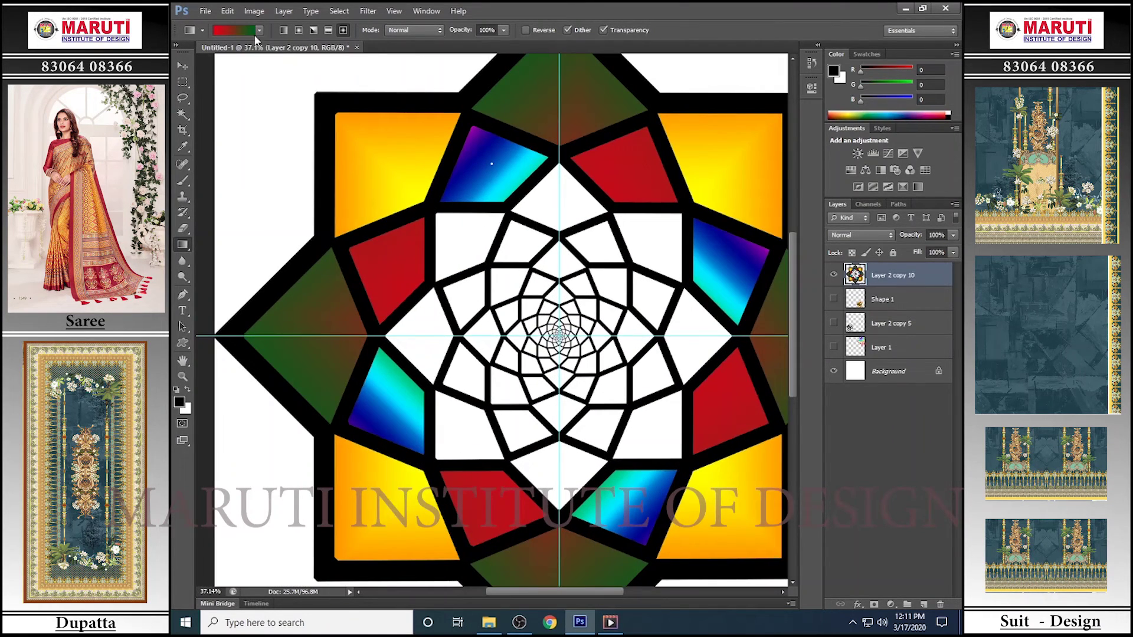
{"action": "left_click", "coordinate": [190, 117]}
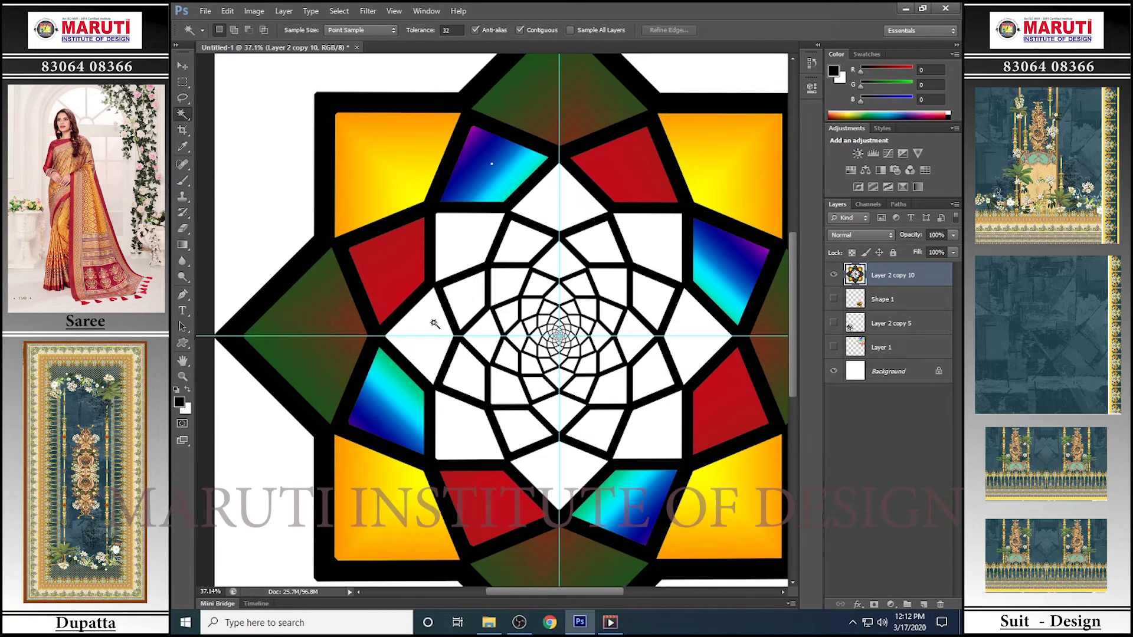
Select the white cells of the next inner ring with the Magic Wand
{"action": "left_click", "coordinate": [646, 242]}
{"action": "left_click", "coordinate": [702, 318]}
{"action": "left_click", "coordinate": [652, 424]}
{"action": "left_click", "coordinate": [450, 430]}
{"action": "left_click", "coordinate": [219, 29]}
Fill the inner ring cells with a radial blue-yellow-blue gradient, then deselect
{"action": "key", "text": "g"}
{"action": "left_click", "coordinate": [260, 29]}
{"action": "left_click", "coordinate": [260, 29]}
{"action": "left_click", "coordinate": [196, 73]}
{"action": "left_click", "coordinate": [298, 30]}
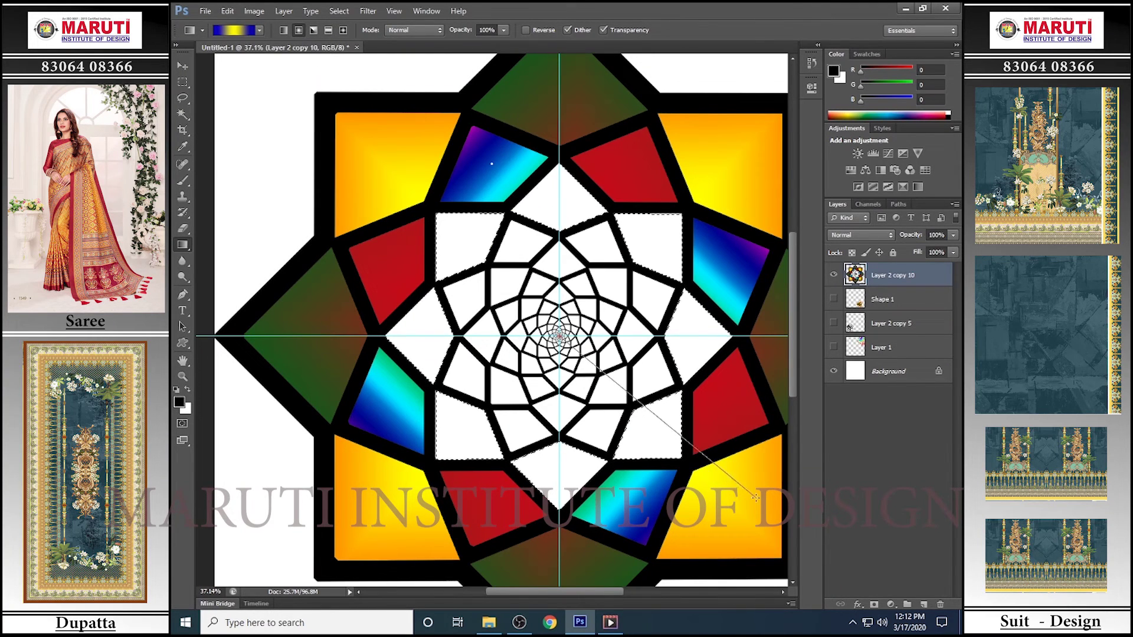
{"action": "left_click_drag", "start_coordinate": [755, 498], "coordinate": [755, 497]}
{"action": "left_click_drag", "start_coordinate": [559, 336], "coordinate": [591, 340]}
{"action": "key", "text": "ctrl+d"}
{"action": "scroll", "coordinate": [605, 245], "scroll_direction": "up", "scroll_amount": 3}
{"action": "key", "text": "e"}
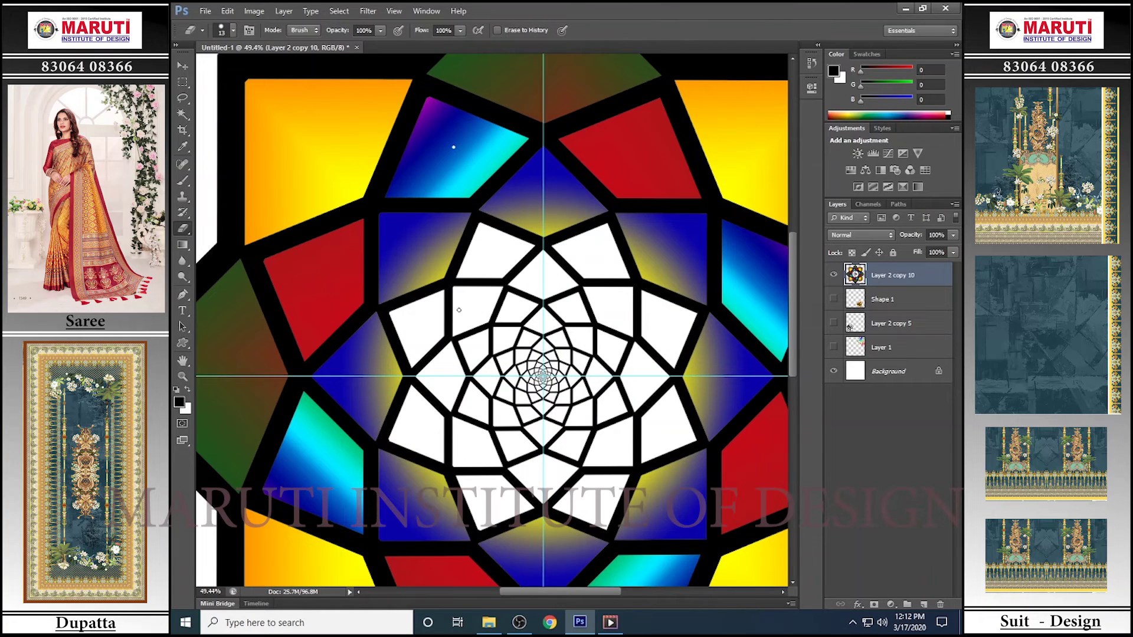
{"action": "left_click", "coordinate": [182, 114]}
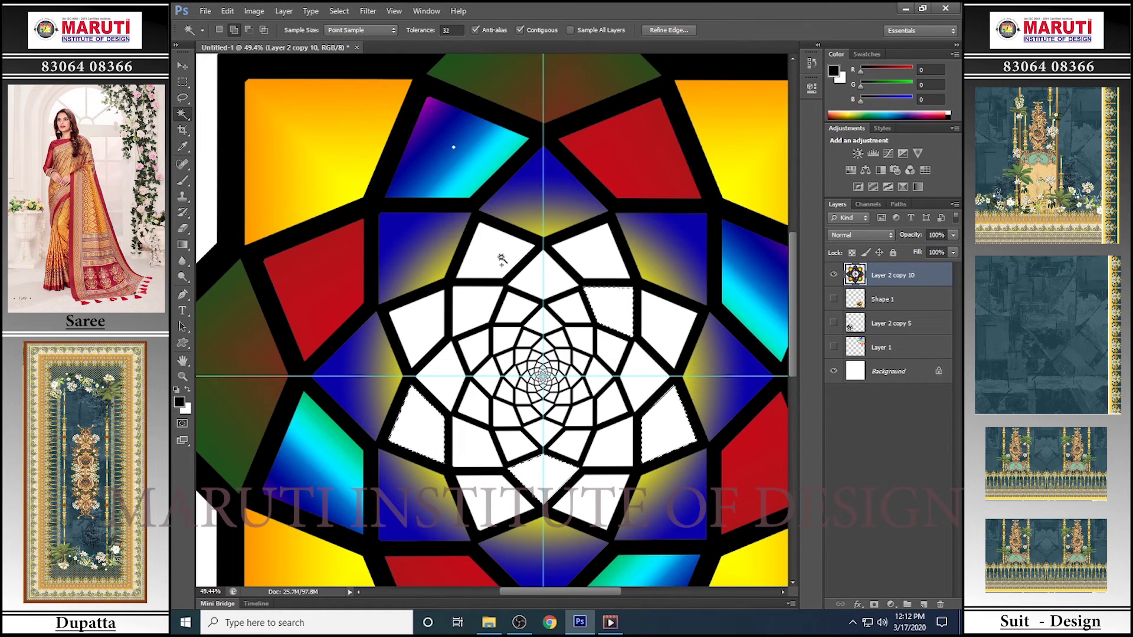
Fill the selected cells with a blue, orange and purple diamond gradient from the centre
{"action": "scroll", "coordinate": [349, 324], "scroll_direction": "down", "scroll_amount": 1, "text": "alt"}
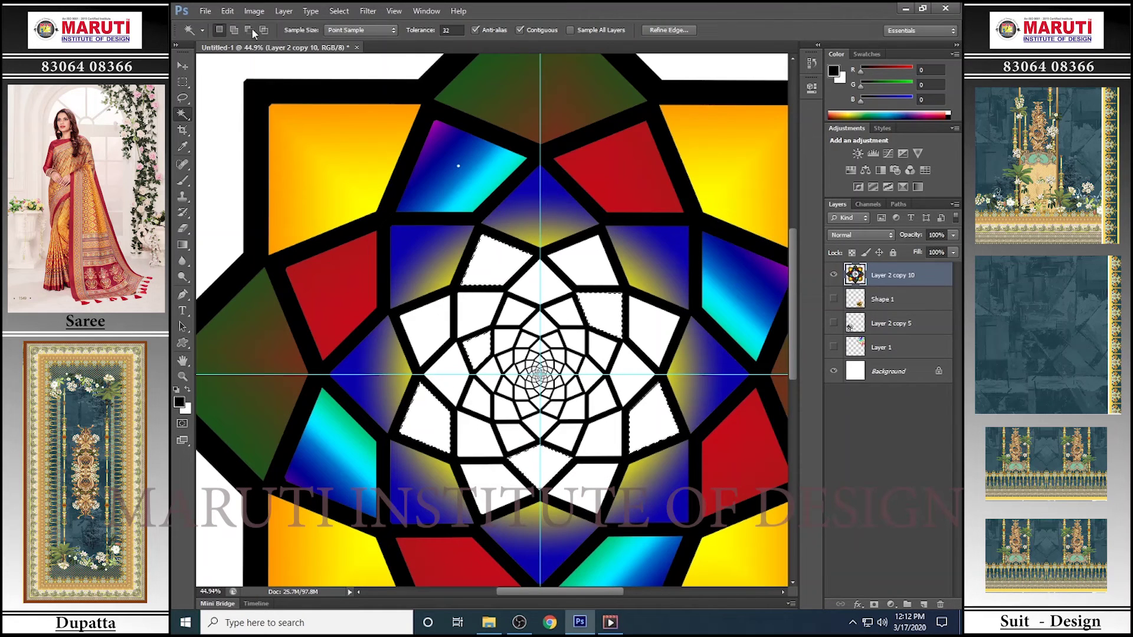
{"action": "key", "text": "g"}
{"action": "left_click", "coordinate": [259, 30]}
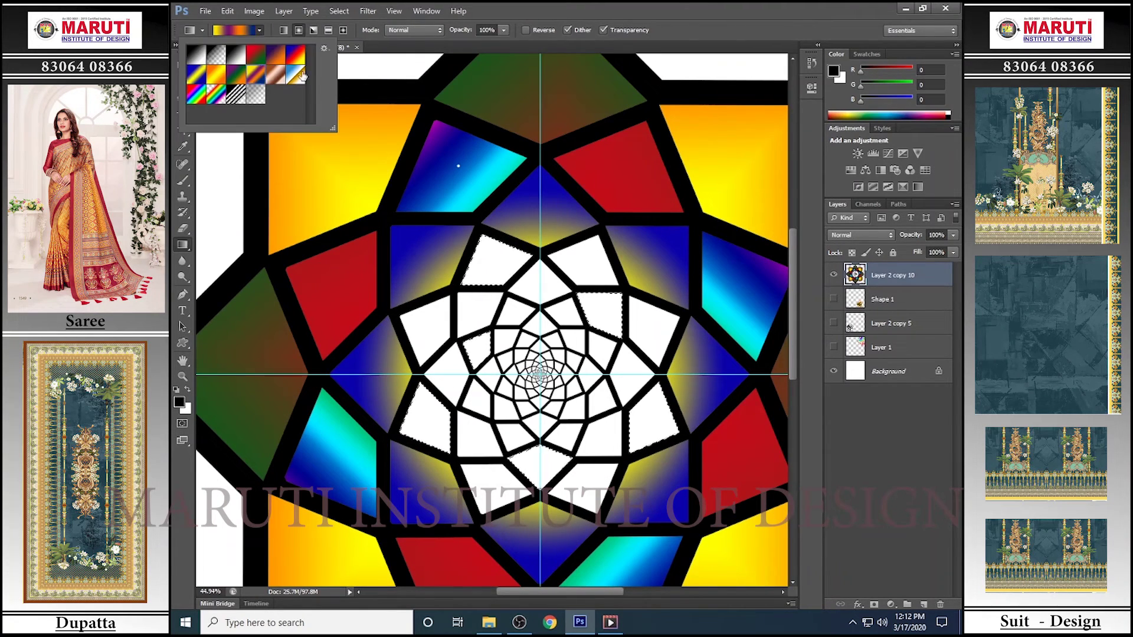
{"action": "left_click", "coordinate": [312, 32]}
{"action": "left_click", "coordinate": [343, 30]}
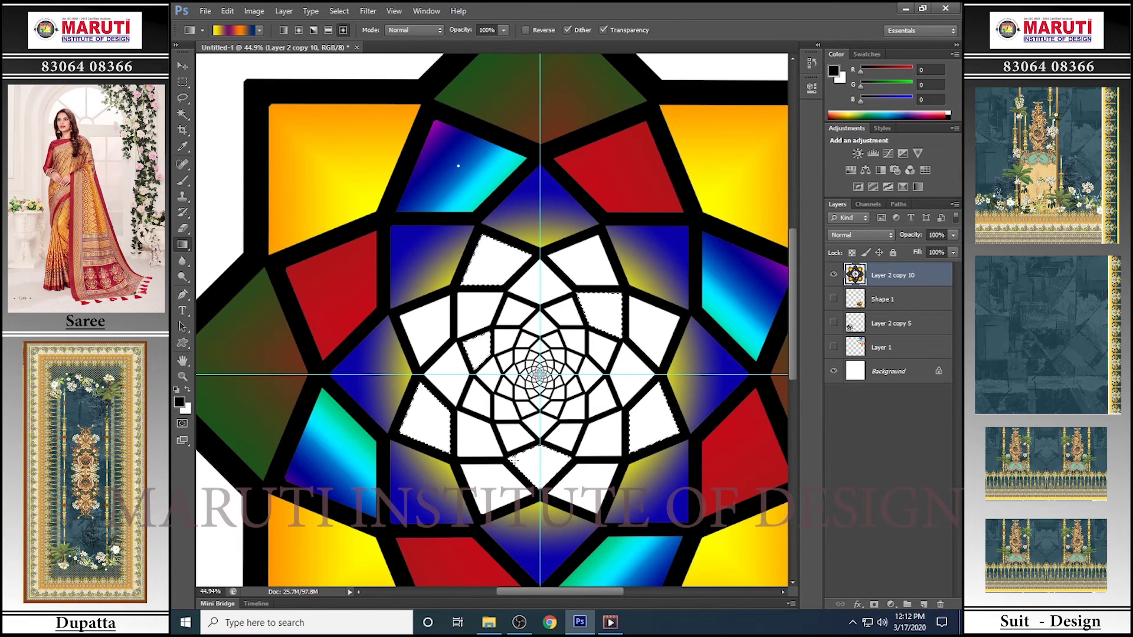
{"action": "left_click_drag", "start_coordinate": [655, 476], "coordinate": [677, 497]}
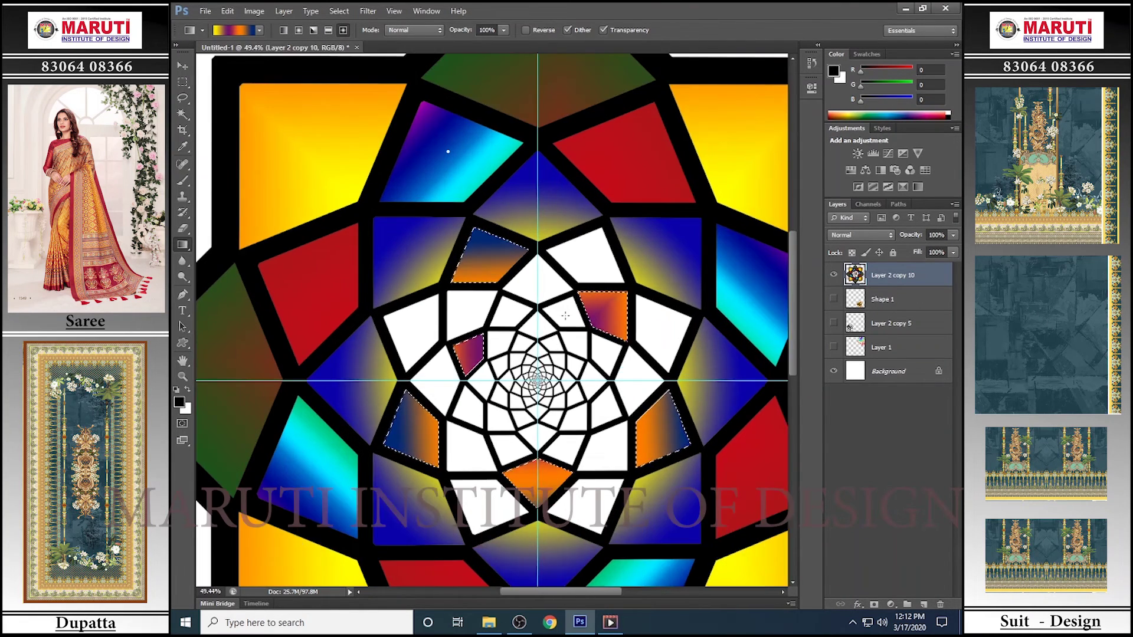
Select the left white cell of the inner ring with the Magic Wand
{"action": "scroll", "coordinate": [570, 313], "scroll_direction": "up", "scroll_amount": 1}
{"action": "scroll", "coordinate": [554, 321], "scroll_direction": "up", "scroll_amount": 1}
{"action": "key", "text": "w"}
{"action": "left_click", "coordinate": [407, 333]}
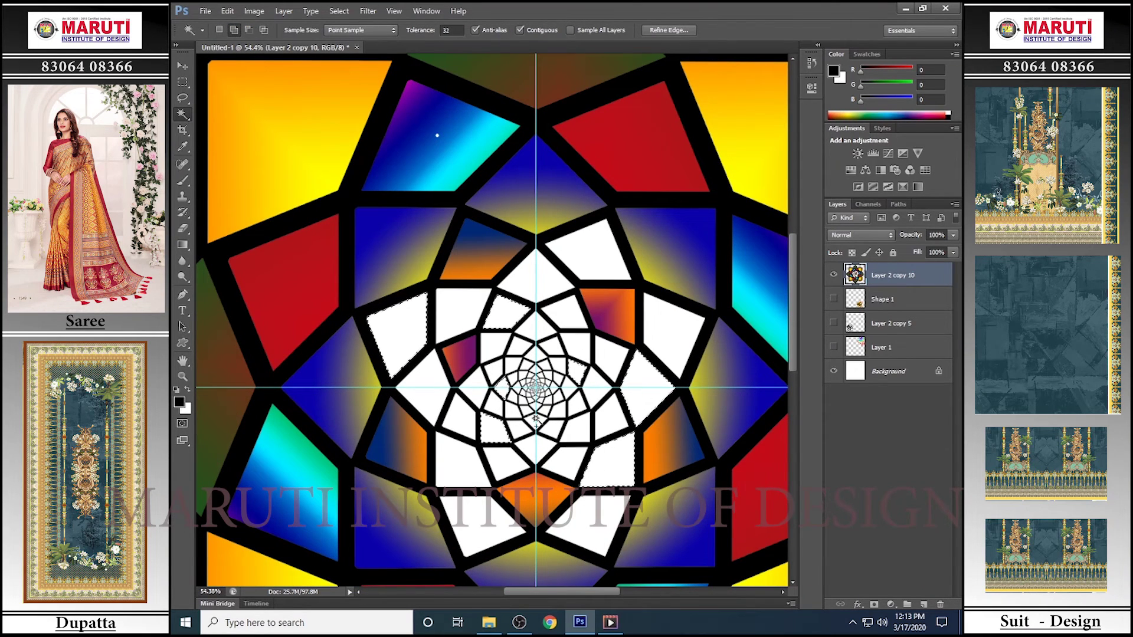
{"action": "scroll", "coordinate": [531, 378], "scroll_direction": "up", "scroll_amount": 2}
{"action": "scroll", "coordinate": [533, 413], "scroll_direction": "up", "scroll_amount": 2}
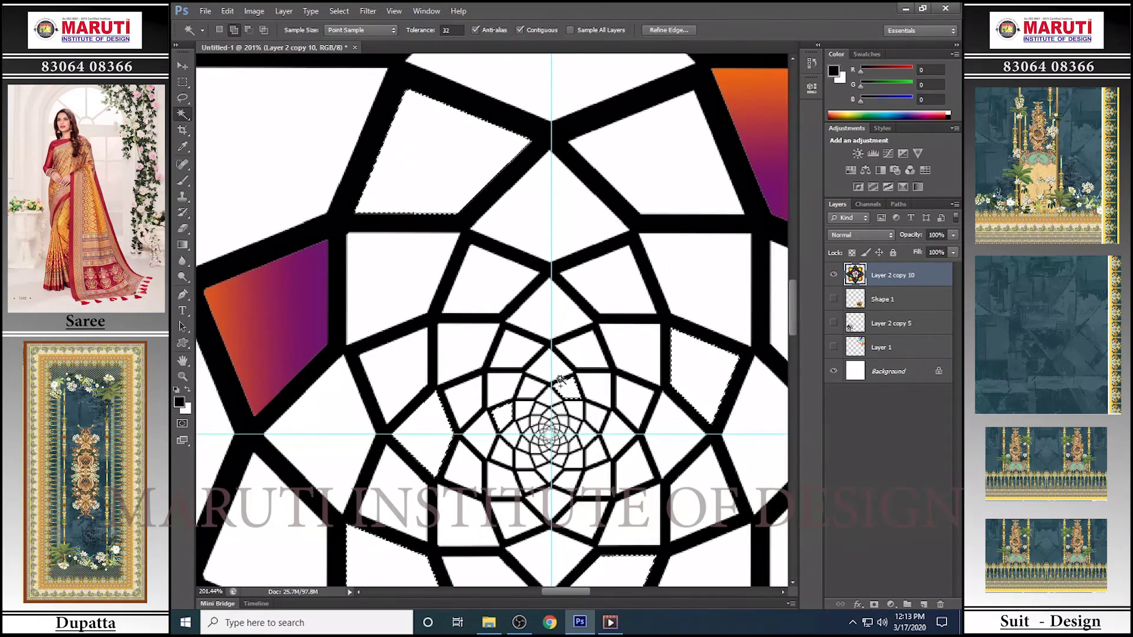
{"action": "scroll", "coordinate": [534, 413], "scroll_direction": "down", "scroll_amount": 3}
Fill the selected centre cells with a linear Spectrum gradient
{"action": "scroll", "coordinate": [578, 367], "scroll_direction": "down", "scroll_amount": 2}
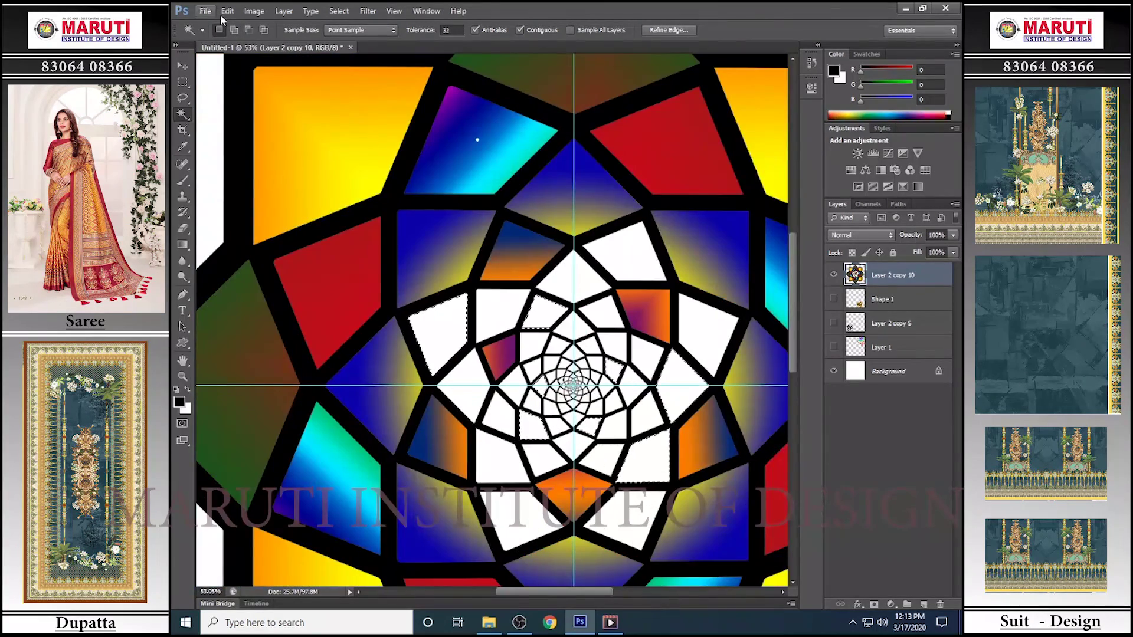
{"action": "key", "text": "g"}
{"action": "left_click", "coordinate": [259, 30]}
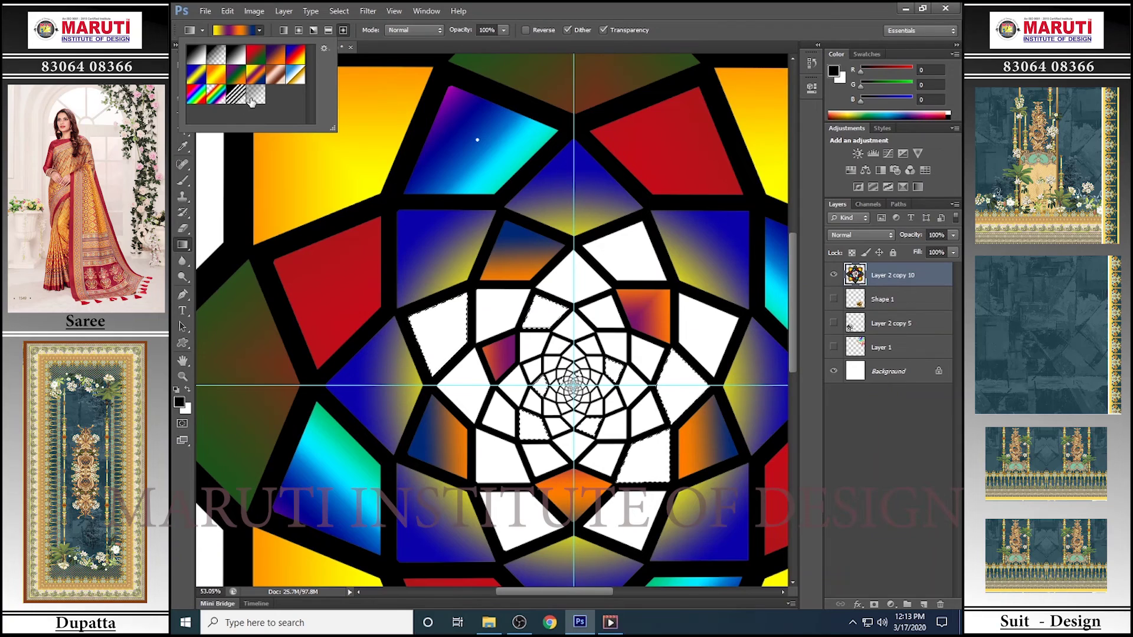
{"action": "left_click", "coordinate": [195, 88]}
{"action": "left_click", "coordinate": [517, 357]}
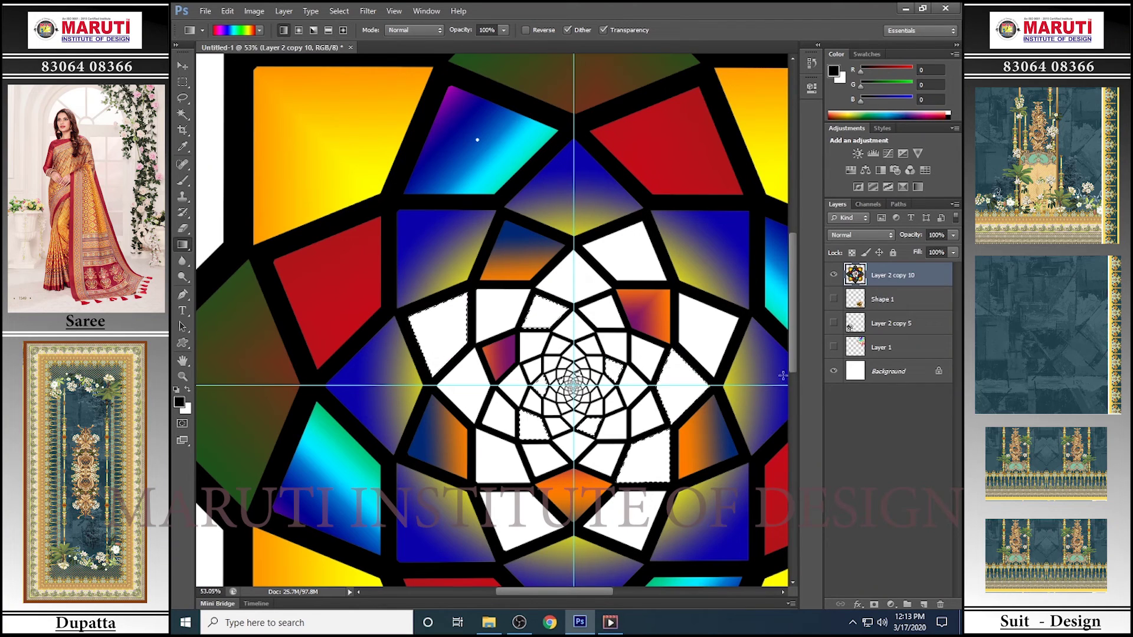
{"action": "scroll", "coordinate": [782, 376], "scroll_direction": "down", "scroll_amount": 1}
{"action": "left_click_drag", "start_coordinate": [625, 420], "coordinate": [479, 347]}
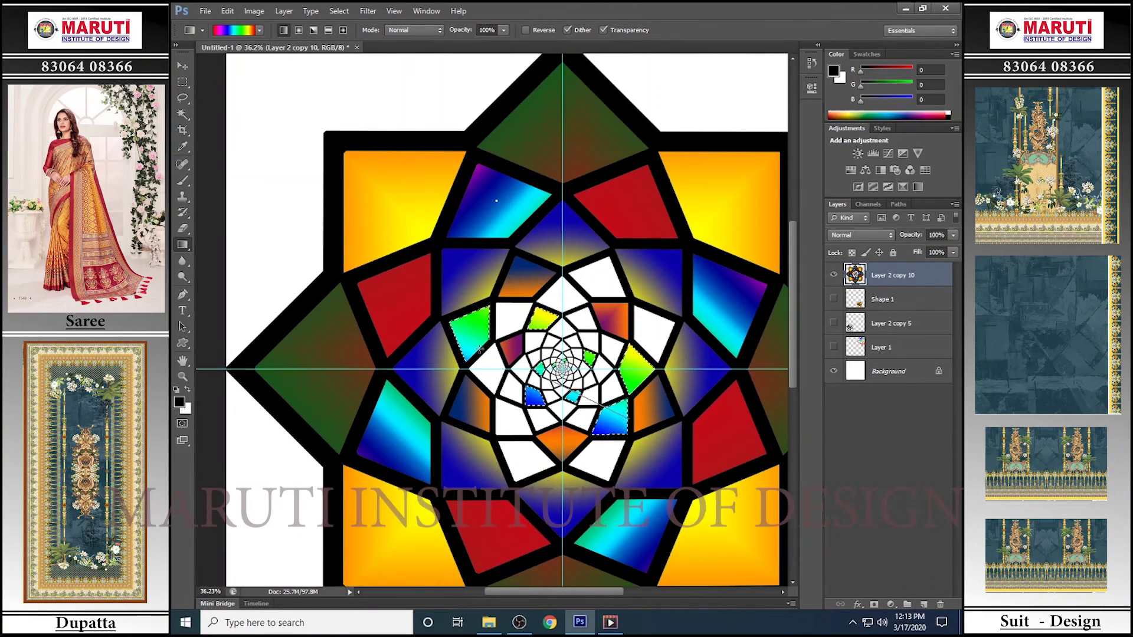
{"action": "left_click_drag", "start_coordinate": [620, 389], "coordinate": [431, 331]}
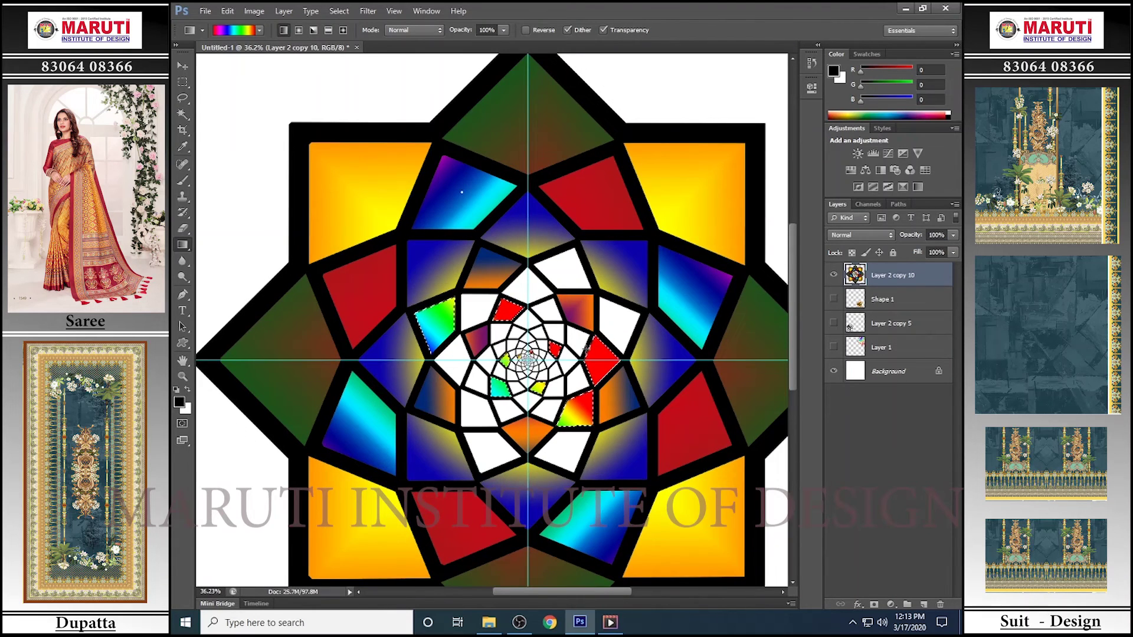
{"action": "scroll", "coordinate": [586, 346], "scroll_direction": "down", "scroll_amount": 1}
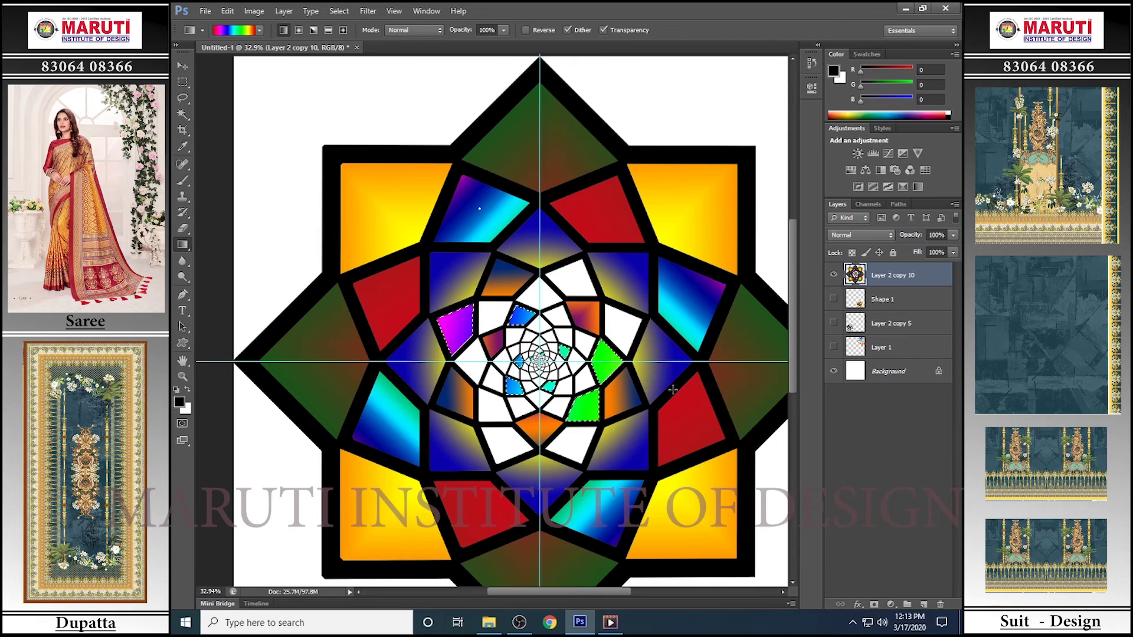
{"action": "scroll", "coordinate": [534, 356], "scroll_direction": "up", "scroll_amount": 2}
{"action": "scroll", "coordinate": [534, 356], "scroll_direction": "up", "scroll_amount": 1}
Deselect, select another white inner cell and pan the view to the star's centre
{"action": "key", "text": "ctrl+d"}
{"action": "key", "text": "w"}
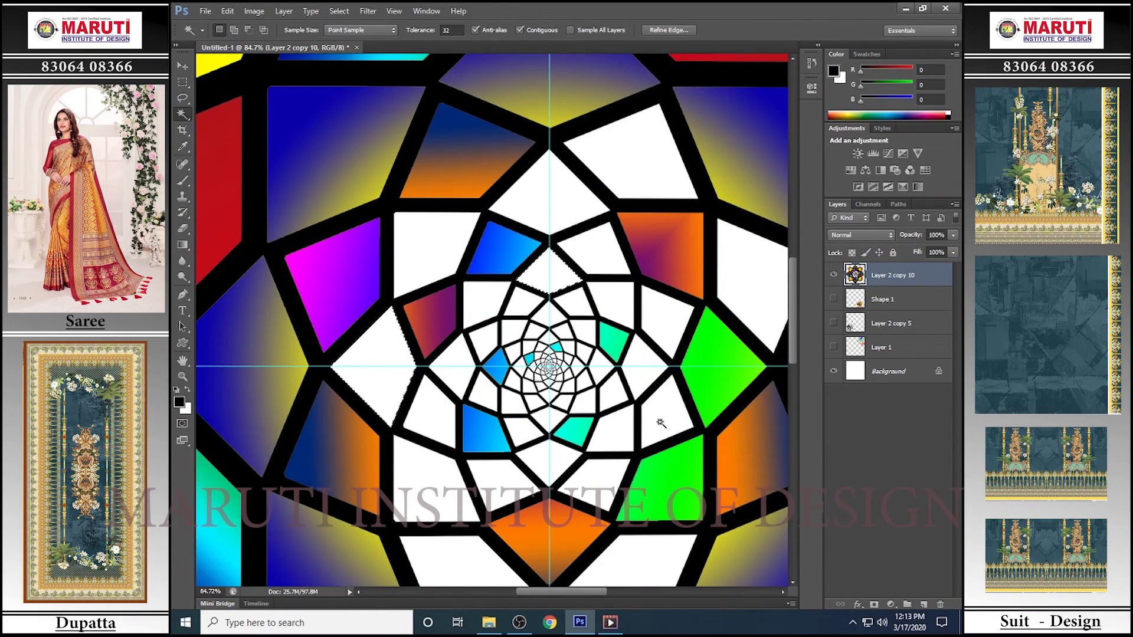
{"action": "left_click", "coordinate": [611, 427], "text": "shift"}
{"action": "scroll", "coordinate": [540, 479], "scroll_direction": "down", "scroll_amount": 1}
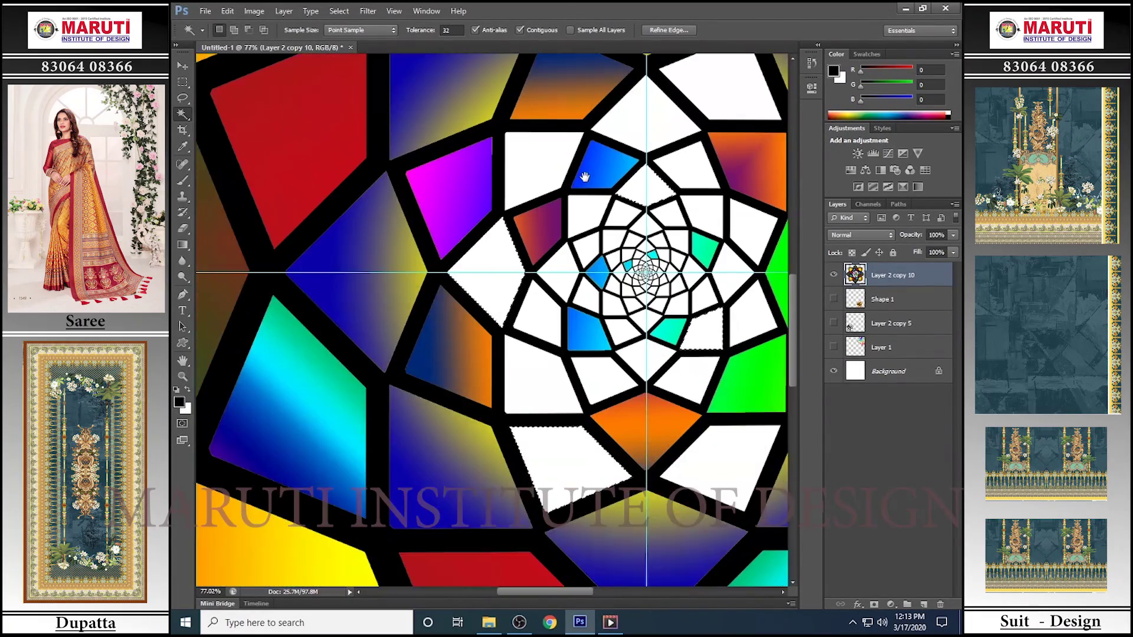
{"action": "mouse_move", "coordinate": [484, 547]}
{"action": "left_mouse_down"}
{"action": "mouse_move", "coordinate": [499, 236]}
{"action": "mouse_move", "coordinate": [473, 234]}
{"action": "left_mouse_up"}
{"action": "scroll", "coordinate": [497, 263], "scroll_direction": "up", "scroll_amount": 5}
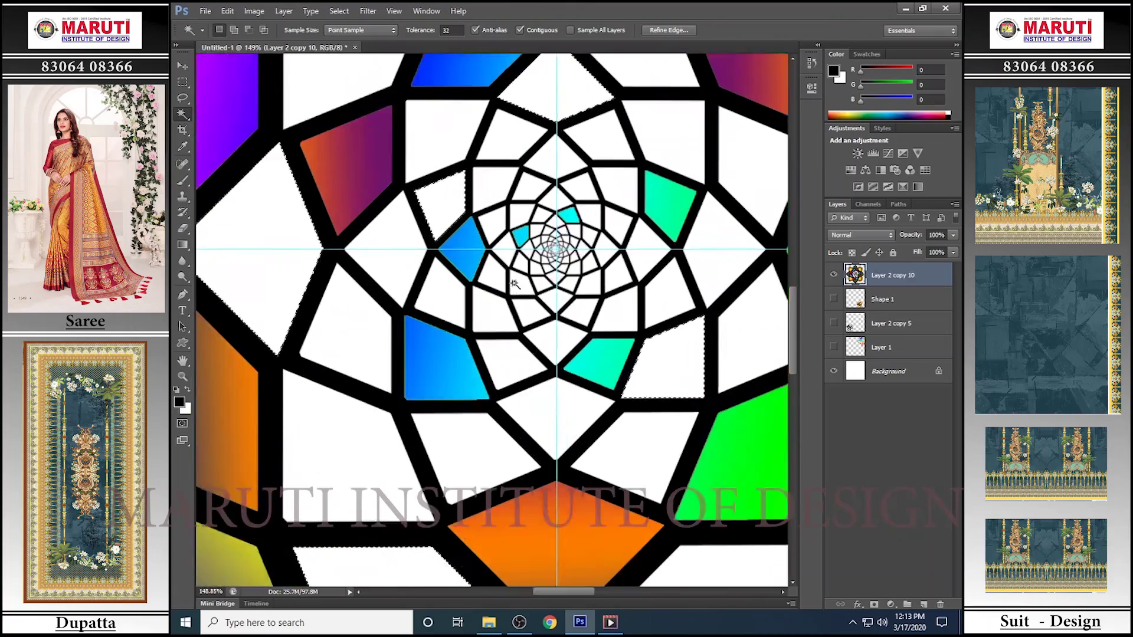
{"action": "scroll", "coordinate": [498, 263], "scroll_direction": "up", "scroll_amount": 5}
Add the tiny white cells at the star's centre to the selection for a gradient fill
{"action": "left_click", "coordinate": [544, 243], "text": "shift"}
{"action": "key", "text": "g"}
{"action": "scroll", "coordinate": [544, 243], "scroll_direction": "down", "scroll_amount": 5}
{"action": "scroll", "coordinate": [544, 243], "scroll_direction": "down", "scroll_amount": 4}
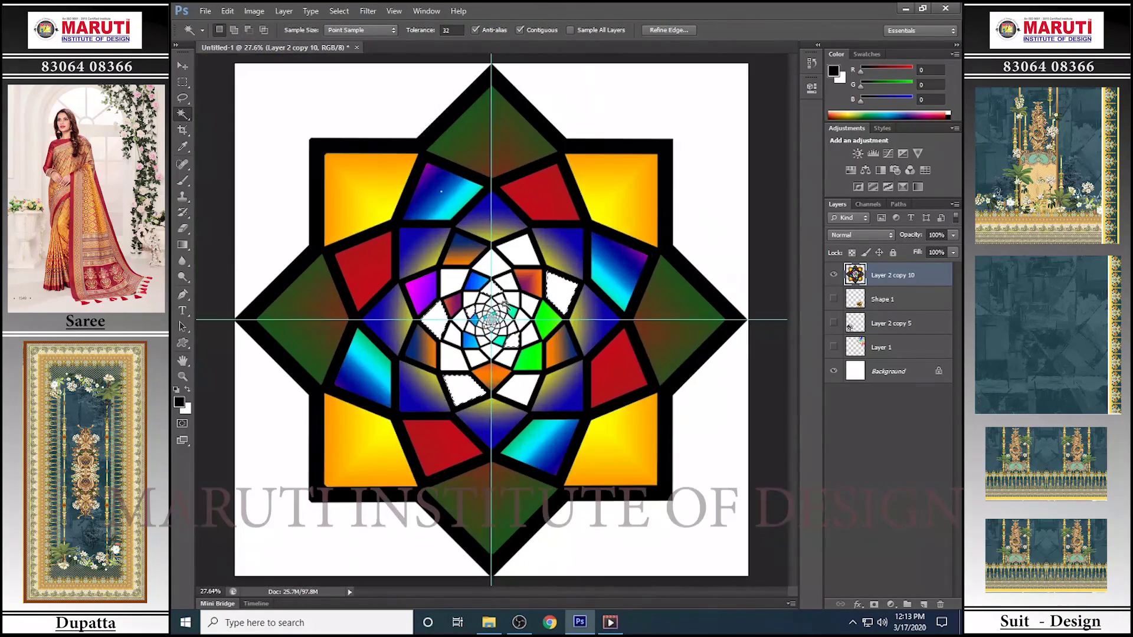